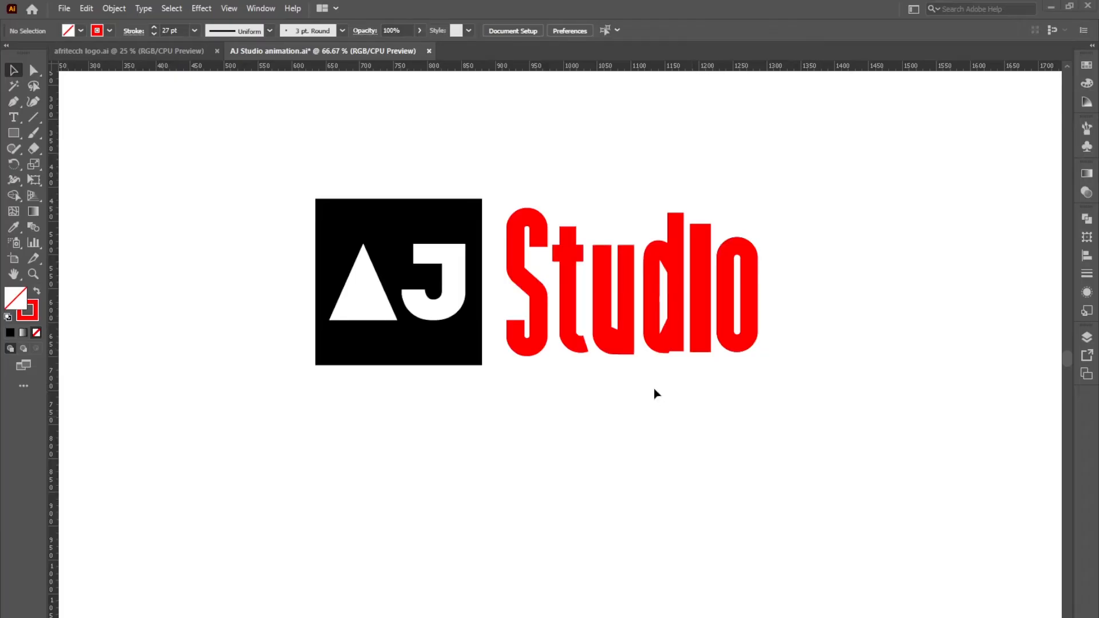
Inspect the red S by pulling it aside, restore it with undo, and show the Layers panel
{"action": "left_click_drag", "start_coordinate": [228, 162], "coordinate": [863, 408]}
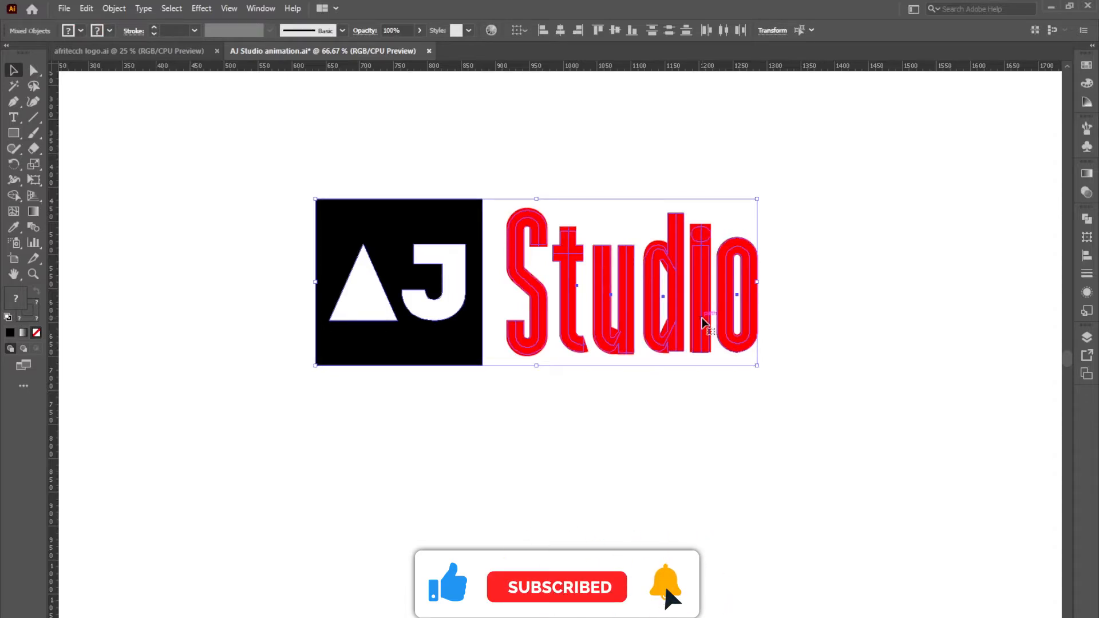
{"action": "left_click", "coordinate": [672, 432]}
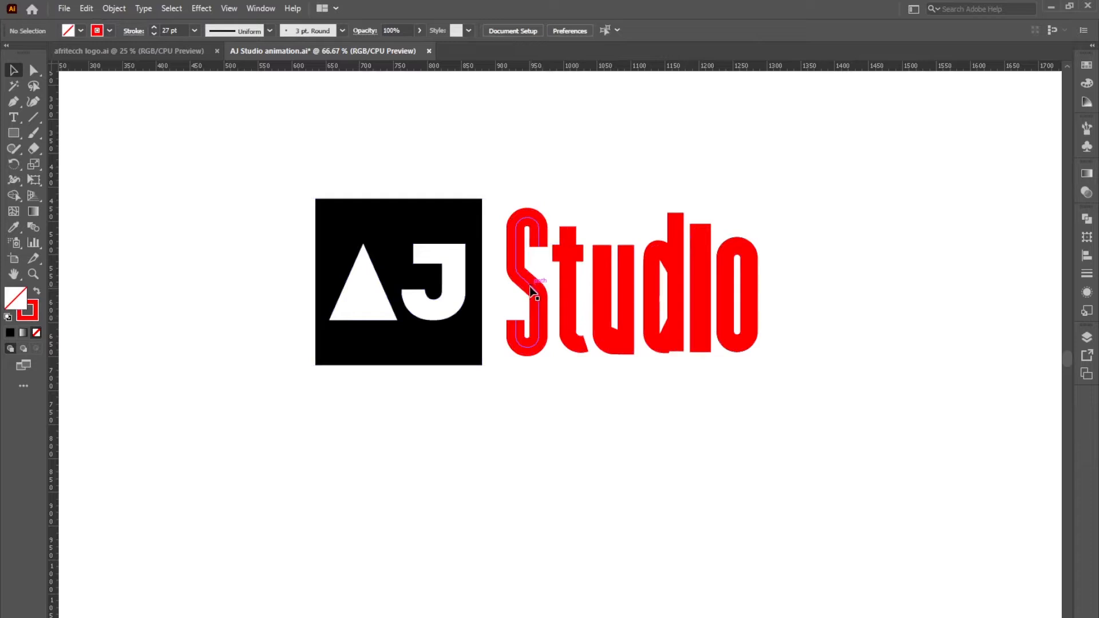
{"action": "left_click_drag", "start_coordinate": [529, 290], "coordinate": [524, 360]}
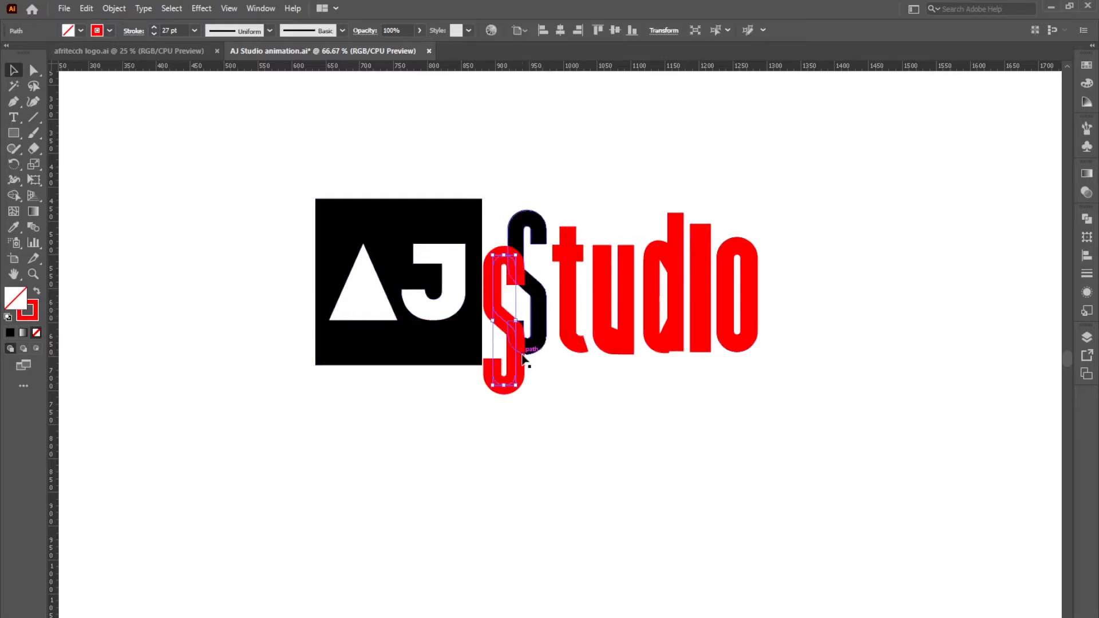
{"action": "key", "text": "ctrl+z"}
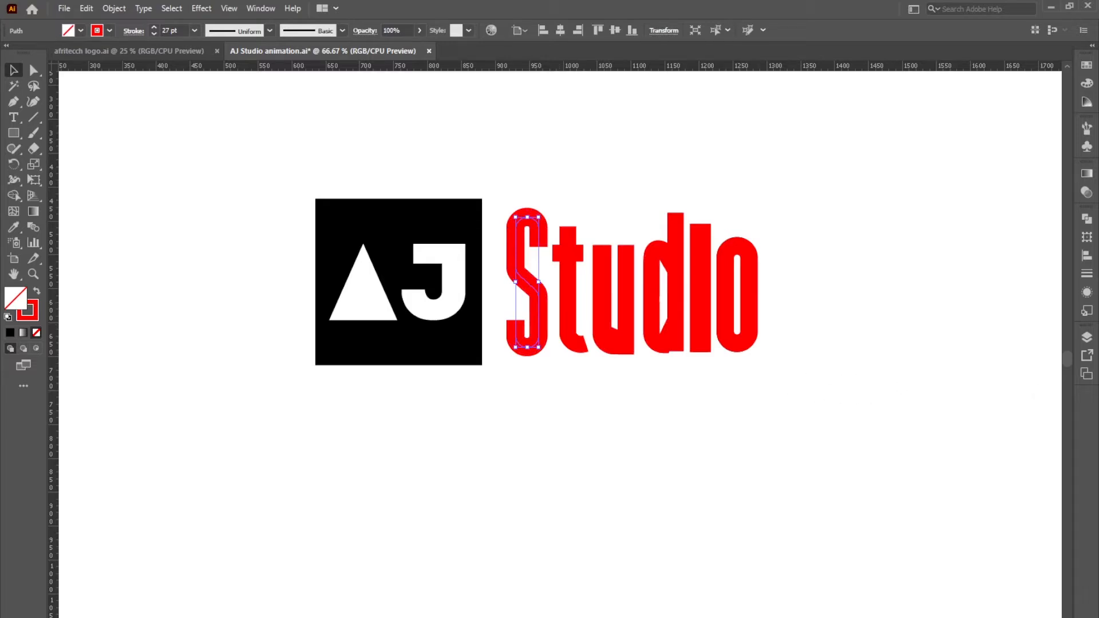
{"action": "left_click", "coordinate": [1088, 340]}
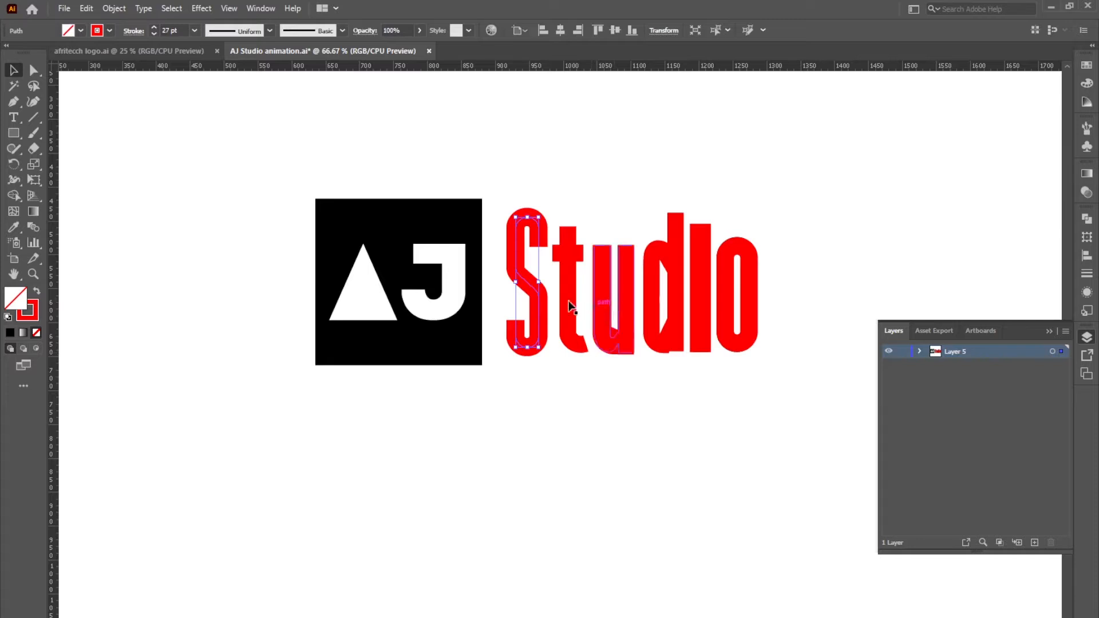
Release Layer 5's objects into separate sublayers with Release to Layers (Sequence)
{"action": "left_click", "coordinate": [617, 295]}
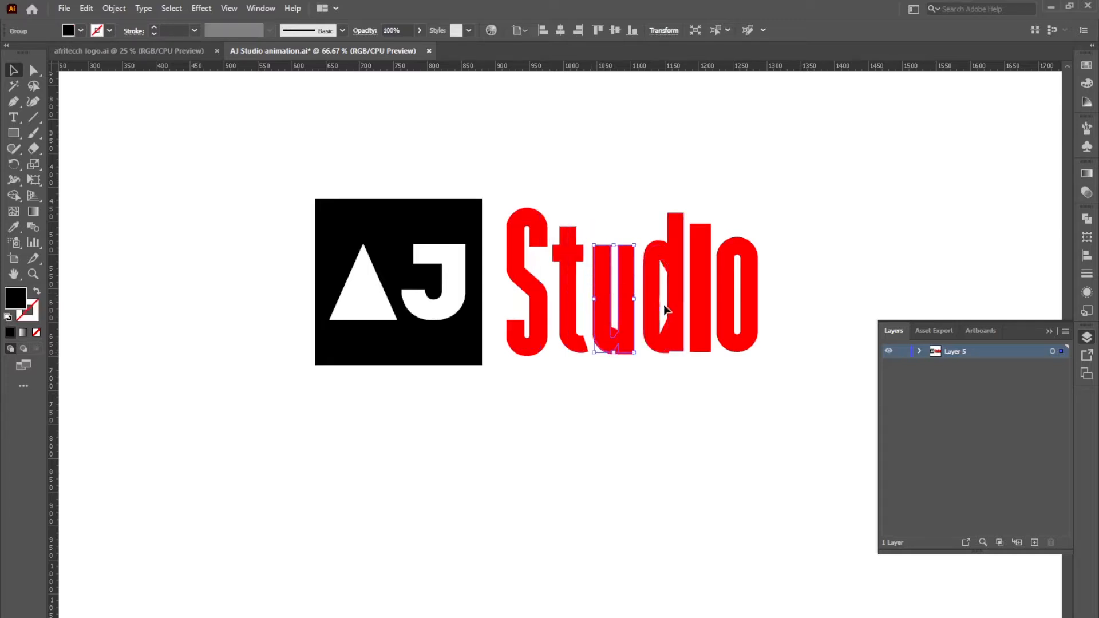
{"action": "left_click", "coordinate": [919, 352]}
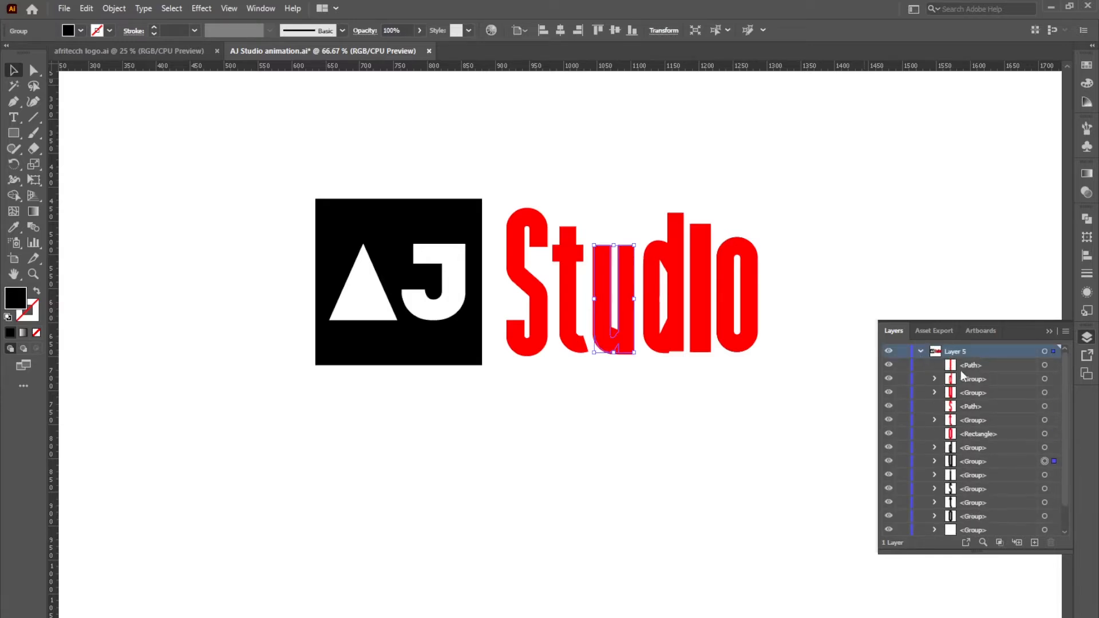
{"action": "left_click", "coordinate": [921, 352]}
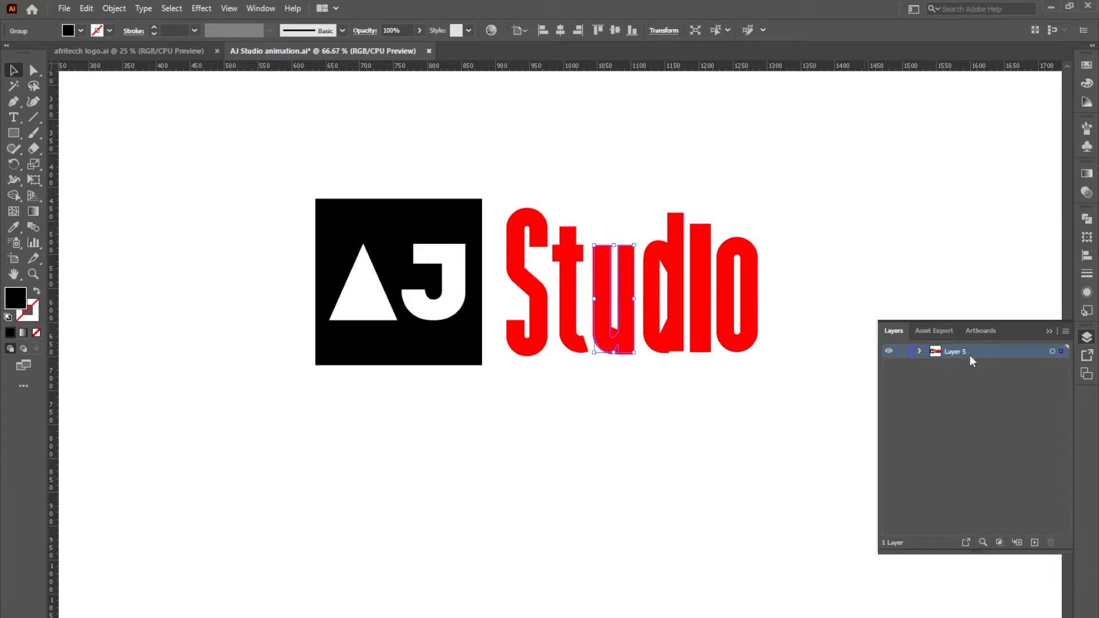
{"action": "left_click", "coordinate": [1066, 331]}
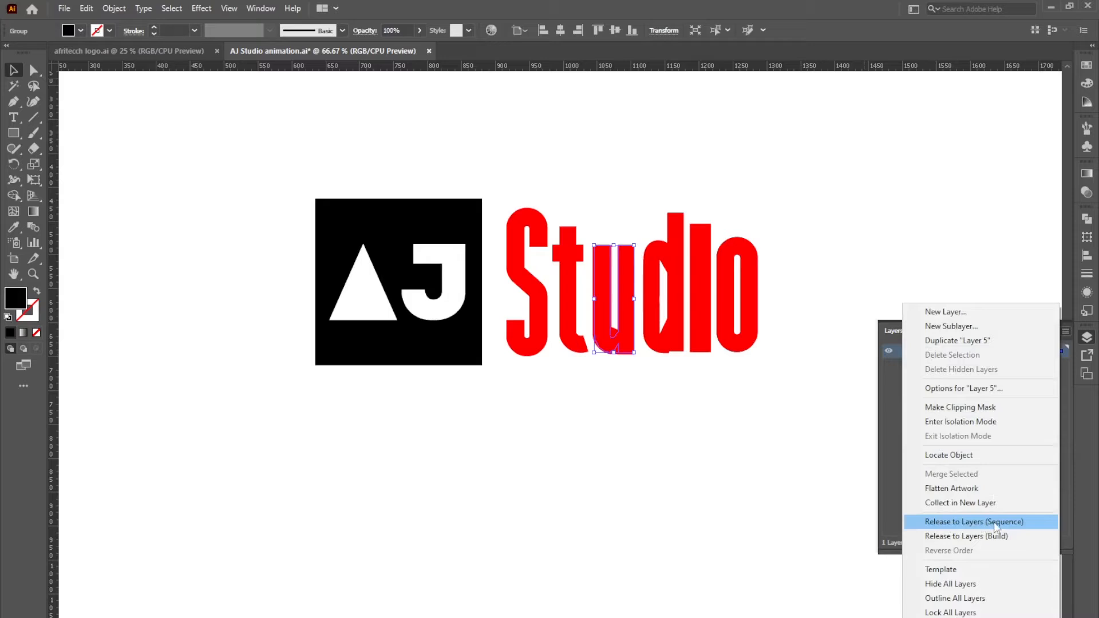
{"action": "left_click", "coordinate": [997, 527]}
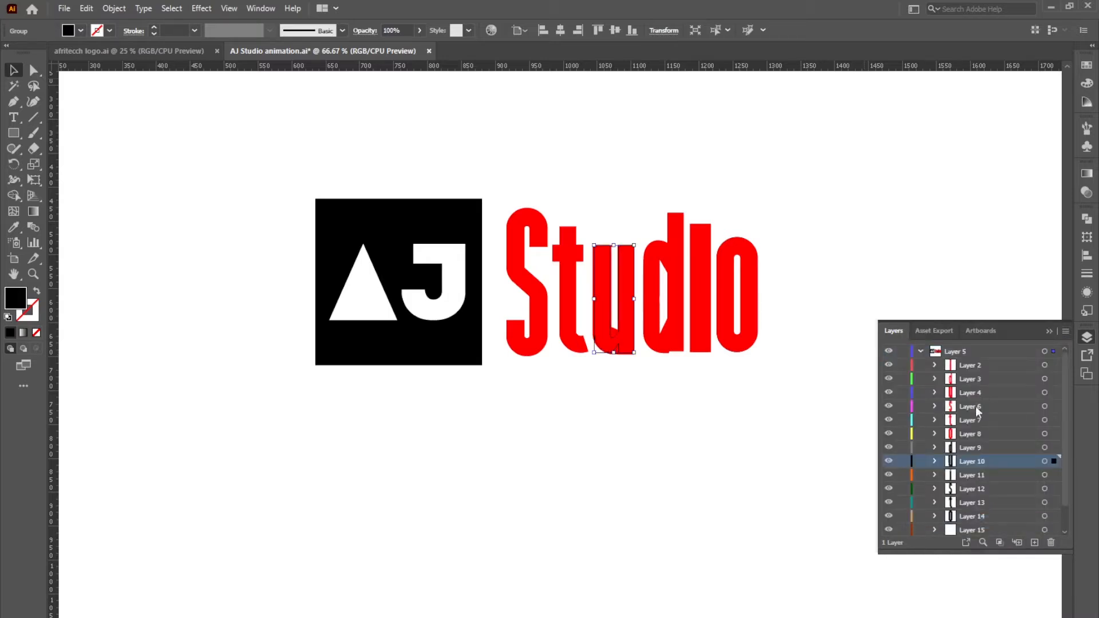
Move sublayers Layer 2 through Layer 17 to top level and delete the empty Layer 5
{"action": "scroll", "coordinate": [983, 518], "scroll_direction": "down", "scroll_amount": 2}
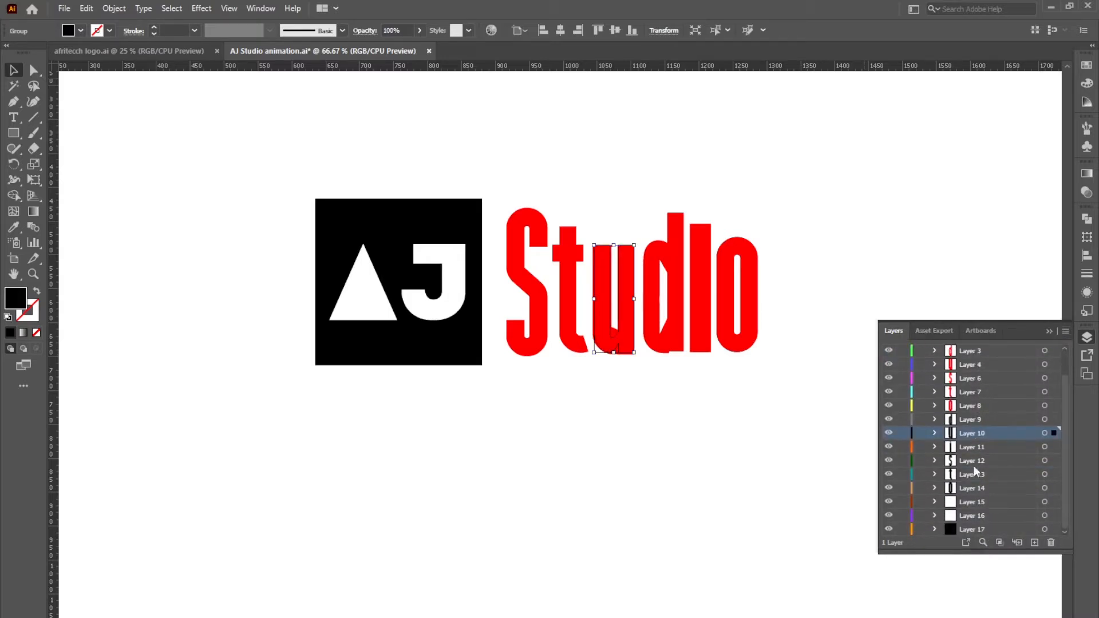
{"action": "scroll", "coordinate": [978, 458], "scroll_direction": "up", "scroll_amount": 2}
{"action": "left_click", "coordinate": [971, 366]}
{"action": "scroll", "coordinate": [971, 504], "scroll_direction": "down", "scroll_amount": 2}
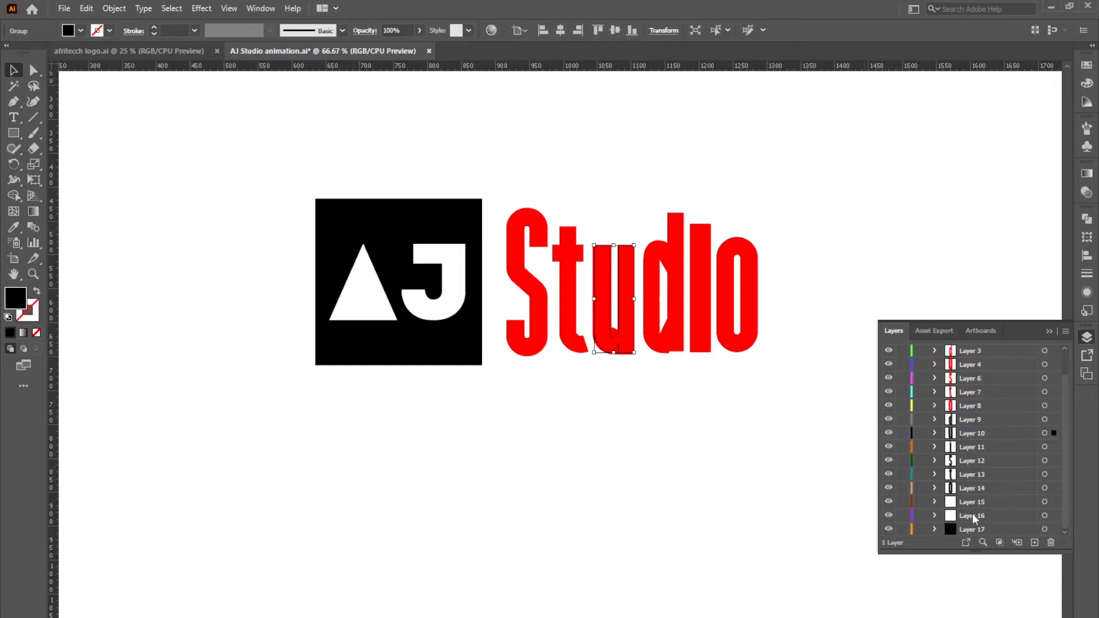
{"action": "left_click", "coordinate": [975, 531], "text": "shift"}
{"action": "scroll", "coordinate": [979, 487], "scroll_direction": "up", "scroll_amount": 2}
{"action": "left_click_drag", "start_coordinate": [973, 367], "coordinate": [956, 348]}
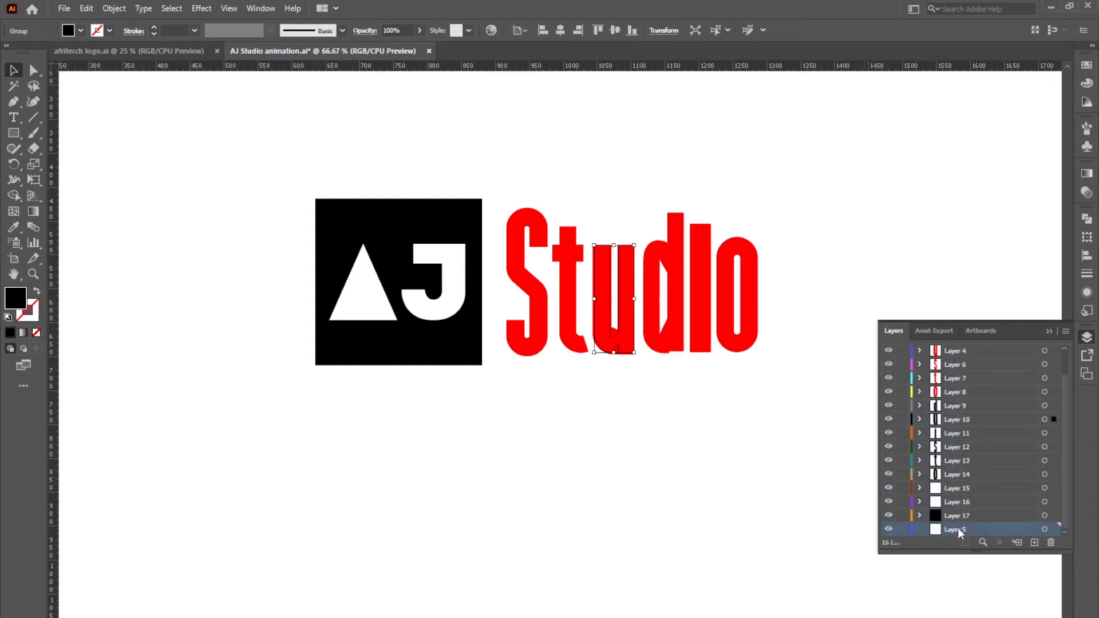
{"action": "left_click", "coordinate": [1051, 542]}
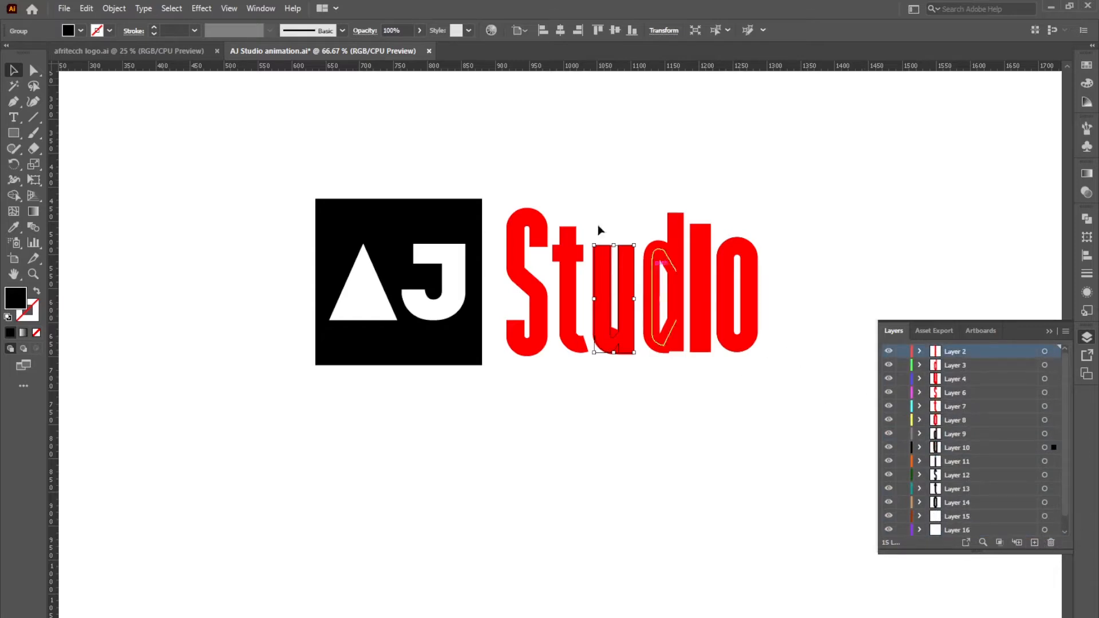
Select the black square, white J, triangle and red S pieces on the artboard
{"action": "left_click", "coordinate": [690, 407]}
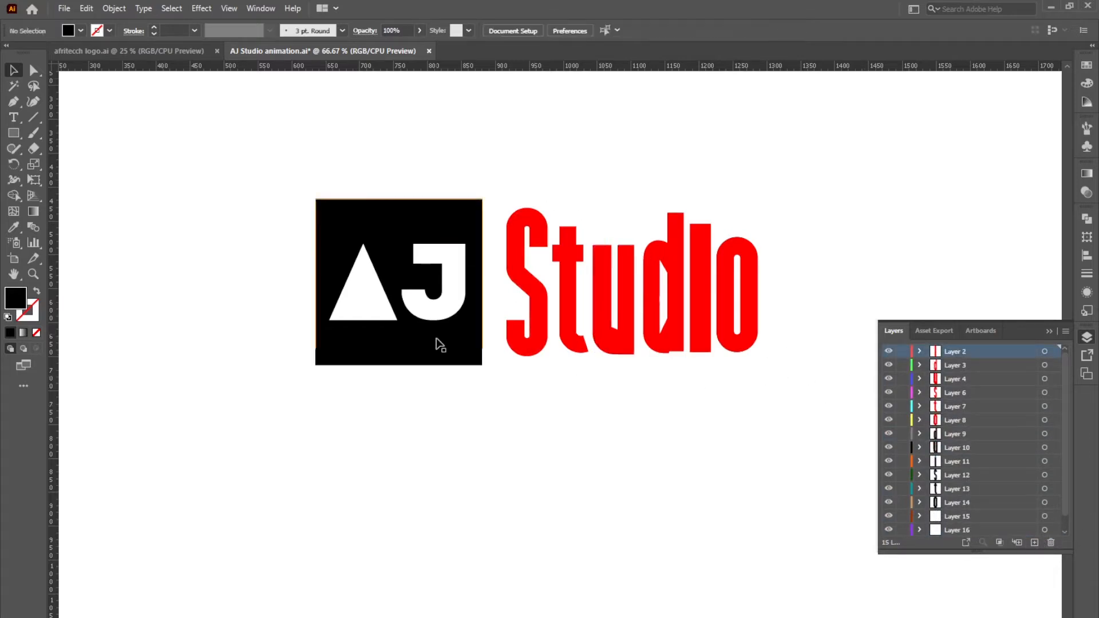
{"action": "left_click", "coordinate": [436, 338]}
{"action": "left_click", "coordinate": [453, 291]}
{"action": "left_click", "coordinate": [356, 308], "text": "shift"}
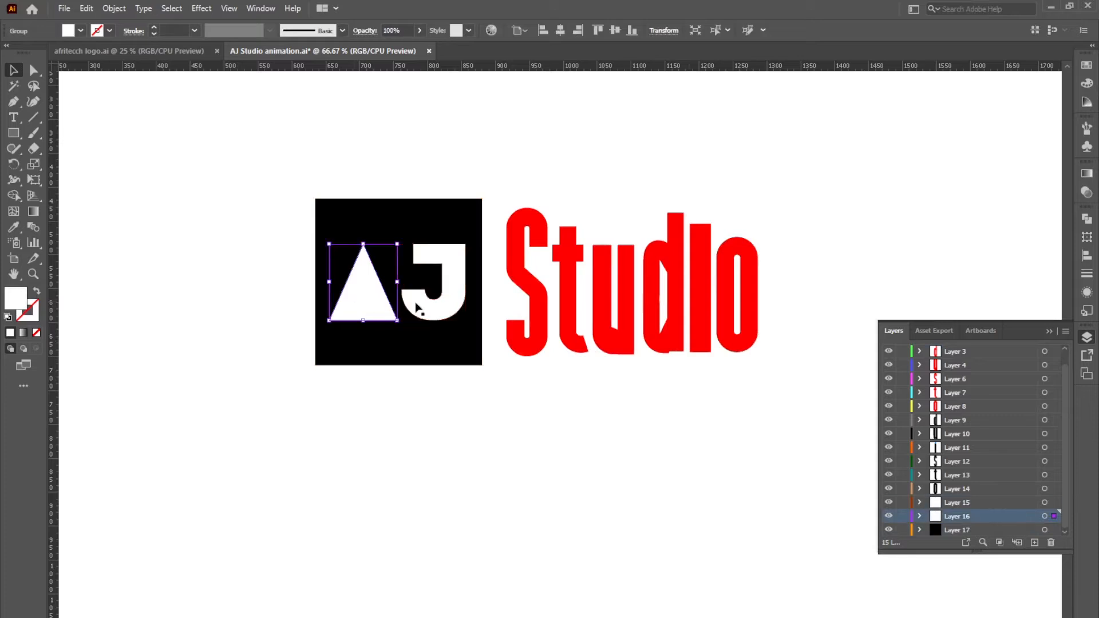
{"action": "left_click", "coordinate": [522, 289]}
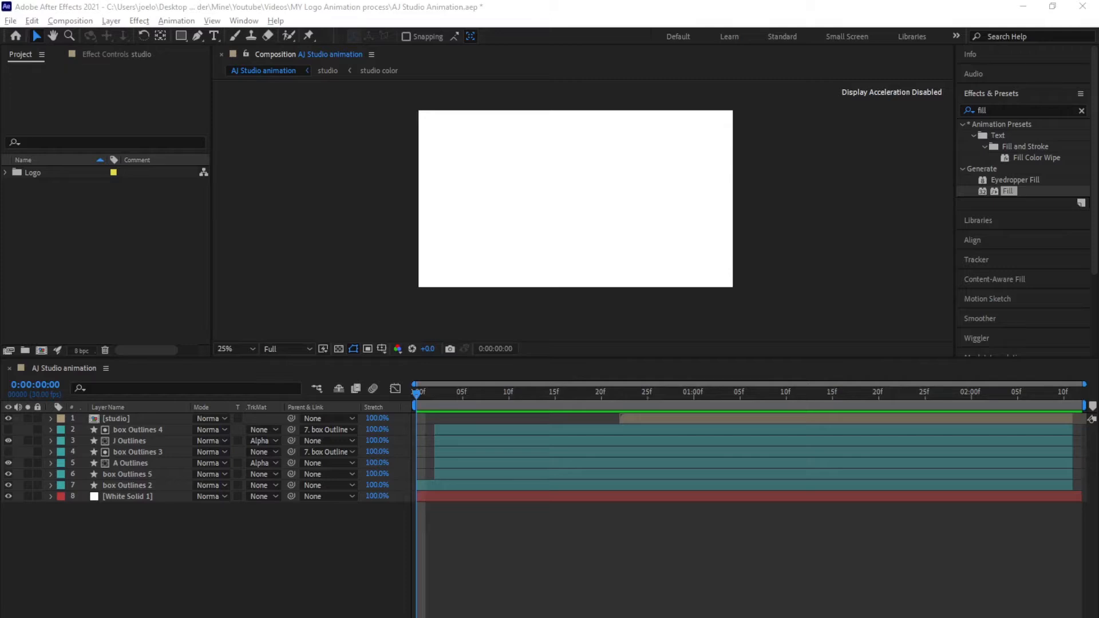
Import the Illustrator logo file as a composition and open AJ Studio animation 2
{"action": "left_click_drag", "start_coordinate": [0, 273], "coordinate": [125, 274]}
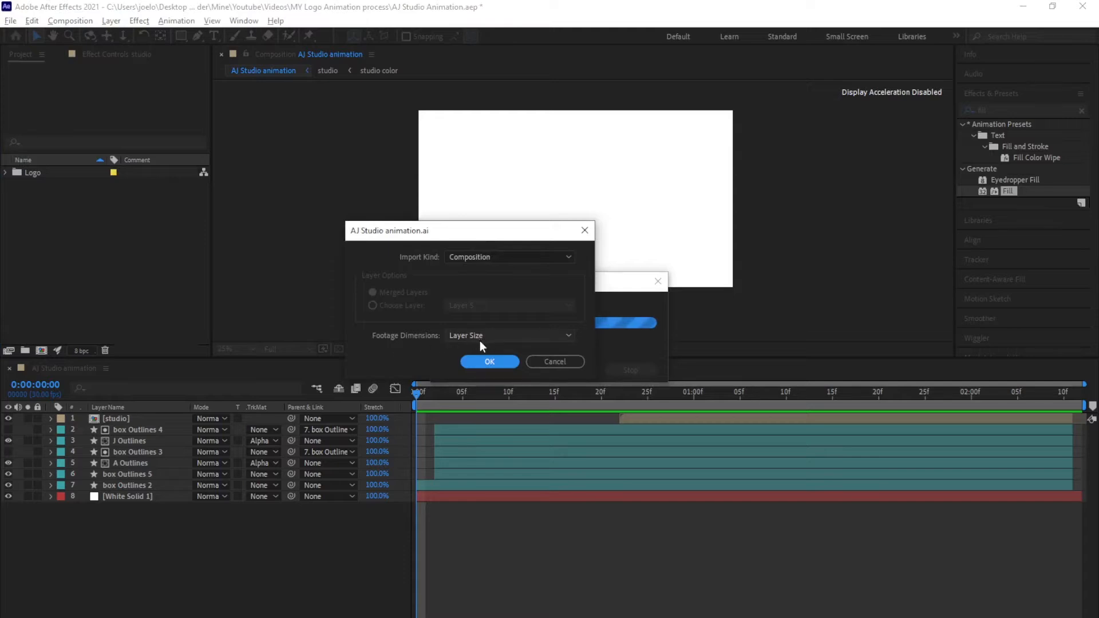
{"action": "left_click", "coordinate": [489, 363]}
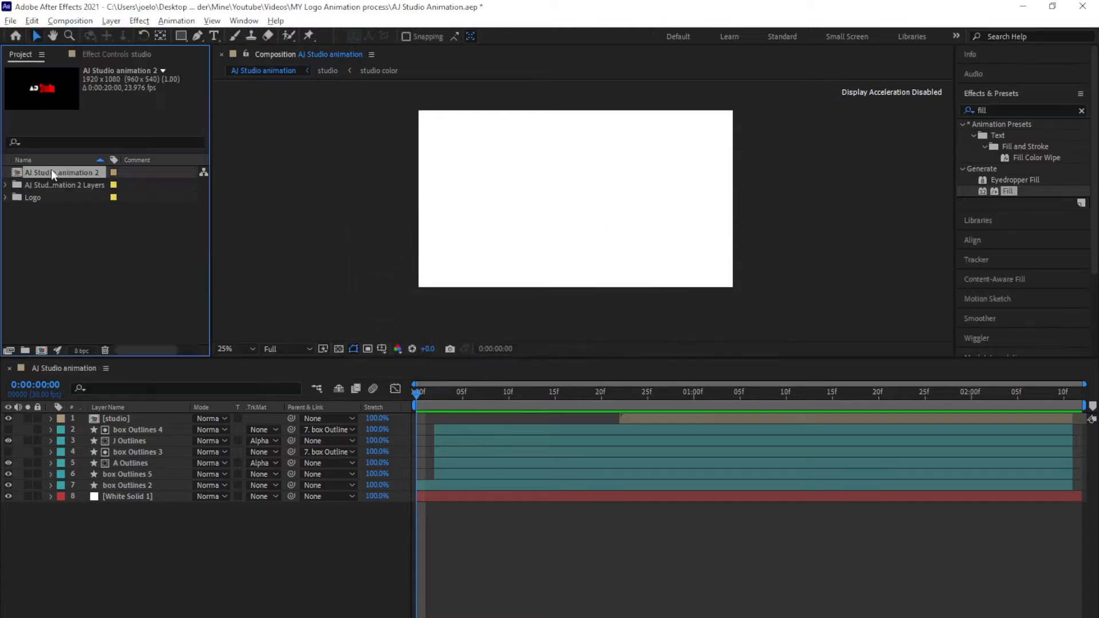
{"action": "double_click", "coordinate": [50, 171]}
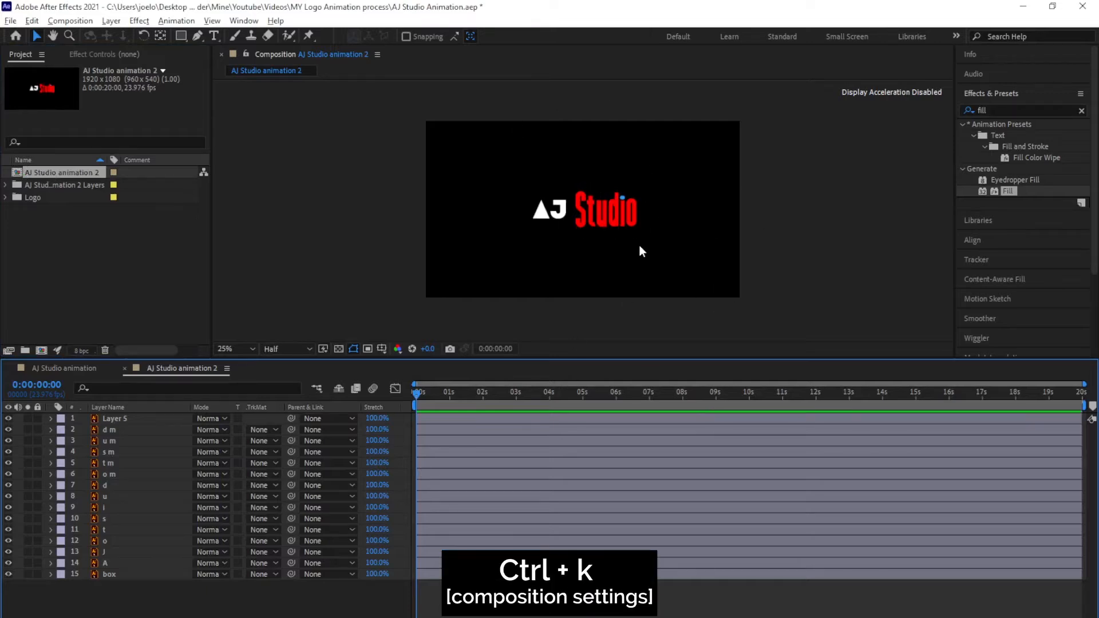
Set the composition's background colour to white in Composition Settings
{"action": "key", "text": "ctrl+k"}
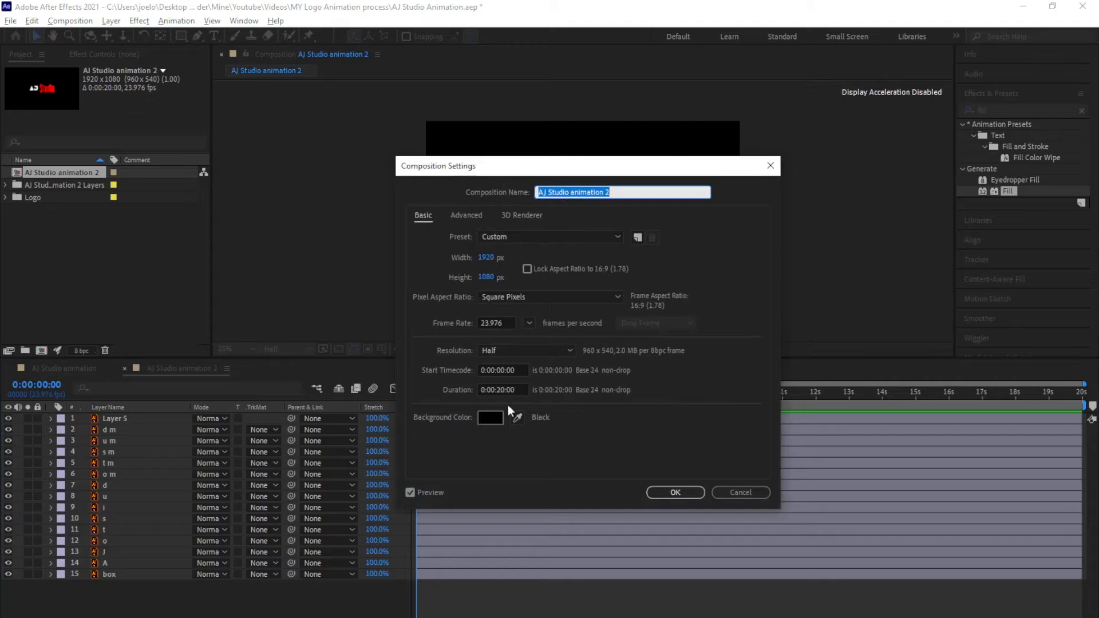
{"action": "left_click", "coordinate": [491, 419]}
{"action": "left_click_drag", "start_coordinate": [412, 370], "coordinate": [294, 289]}
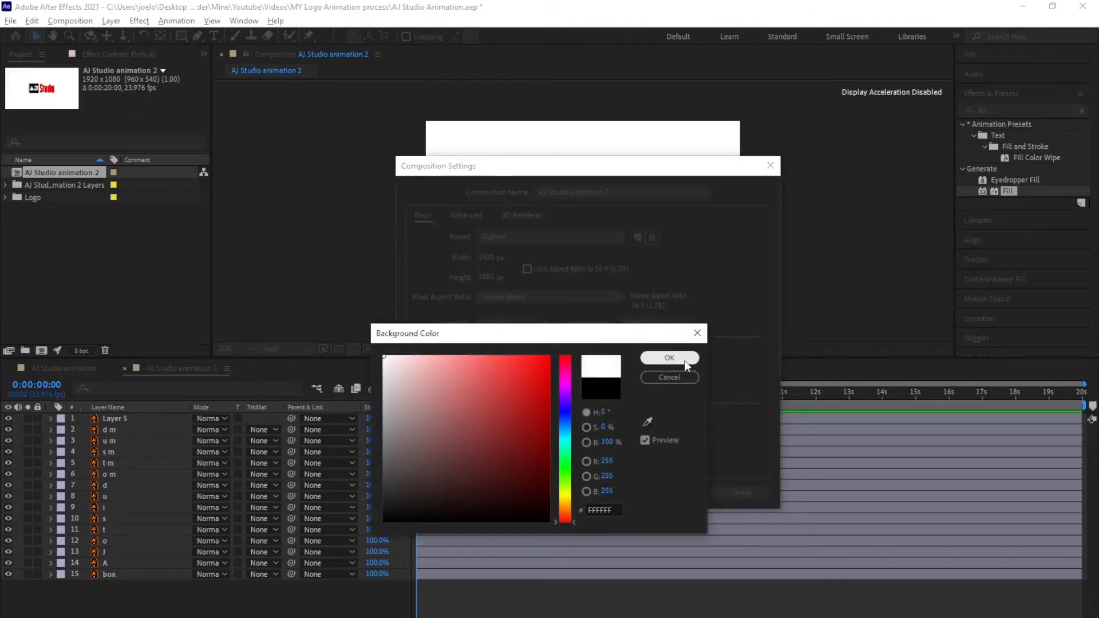
{"action": "left_click", "coordinate": [669, 358]}
{"action": "left_click", "coordinate": [669, 491]}
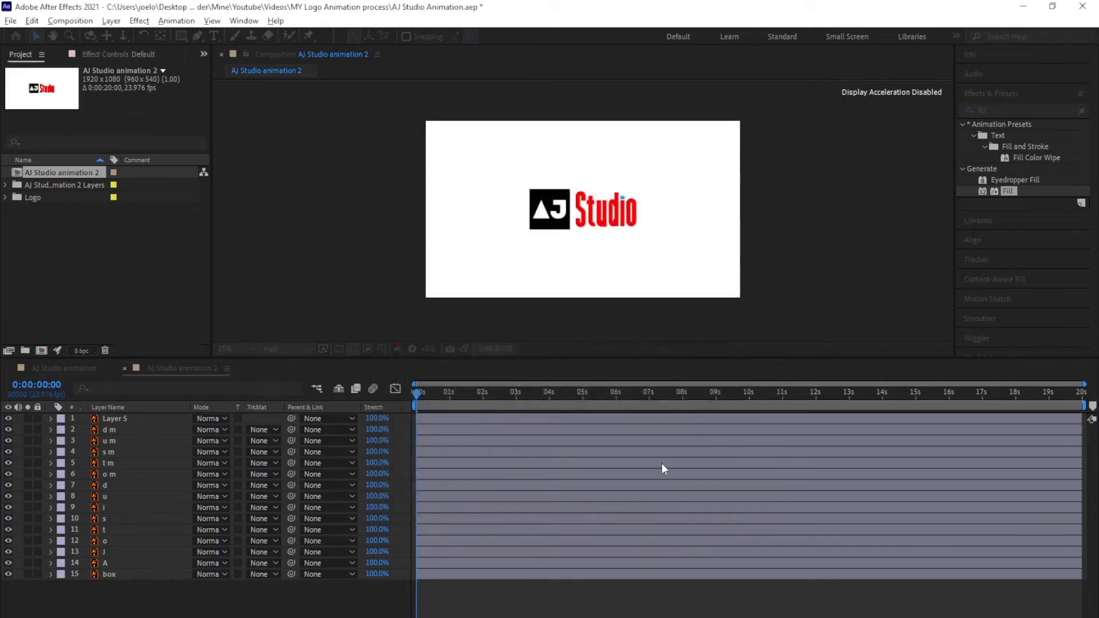
{"action": "scroll", "coordinate": [595, 223], "scroll_direction": "up", "scroll_amount": 2}
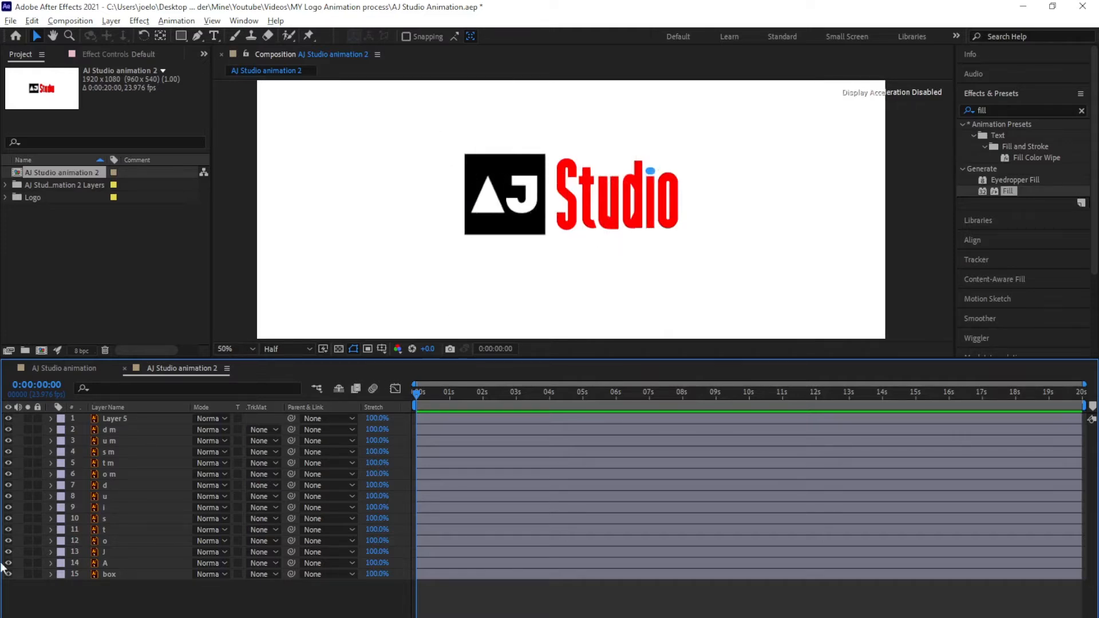
Hide the other layers and convert the J, A and box layers into shape layers
{"action": "left_click_drag", "start_coordinate": [8, 418], "coordinate": [9, 542]}
{"action": "mouse_move", "coordinate": [523, 201]}
{"action": "left_mouse_down"}
{"action": "mouse_move", "coordinate": [585, 205]}
{"action": "mouse_move", "coordinate": [531, 196]}
{"action": "left_mouse_up"}
{"action": "key", "text": "v"}
{"action": "left_click", "coordinate": [105, 553]}
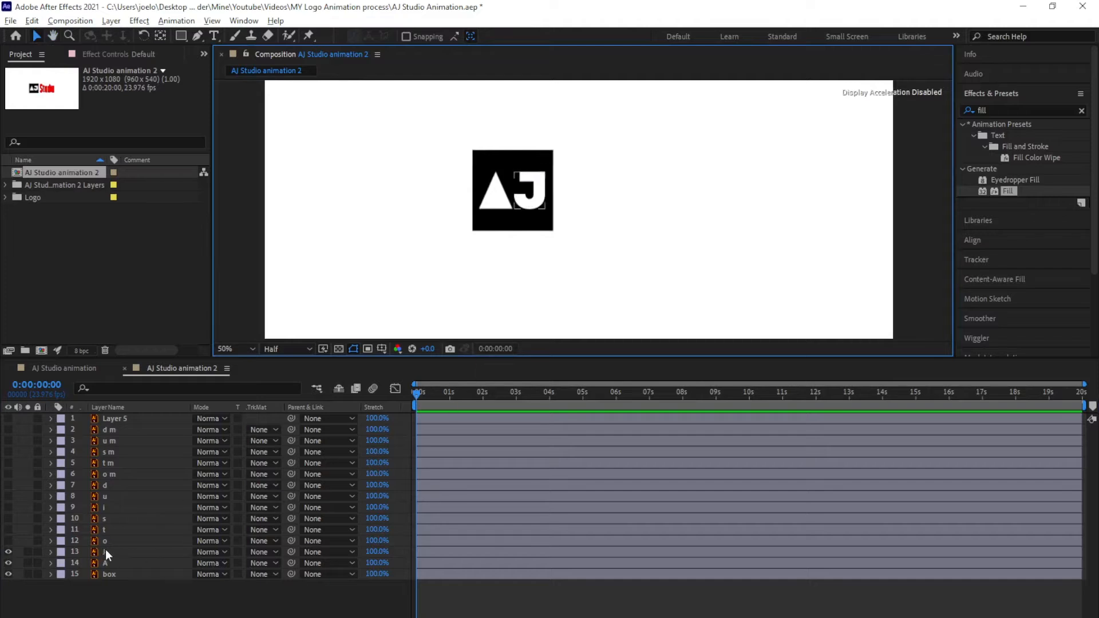
{"action": "left_click", "coordinate": [106, 551]}
{"action": "left_click", "coordinate": [110, 575], "text": "shift"}
{"action": "right_click", "coordinate": [126, 551]}
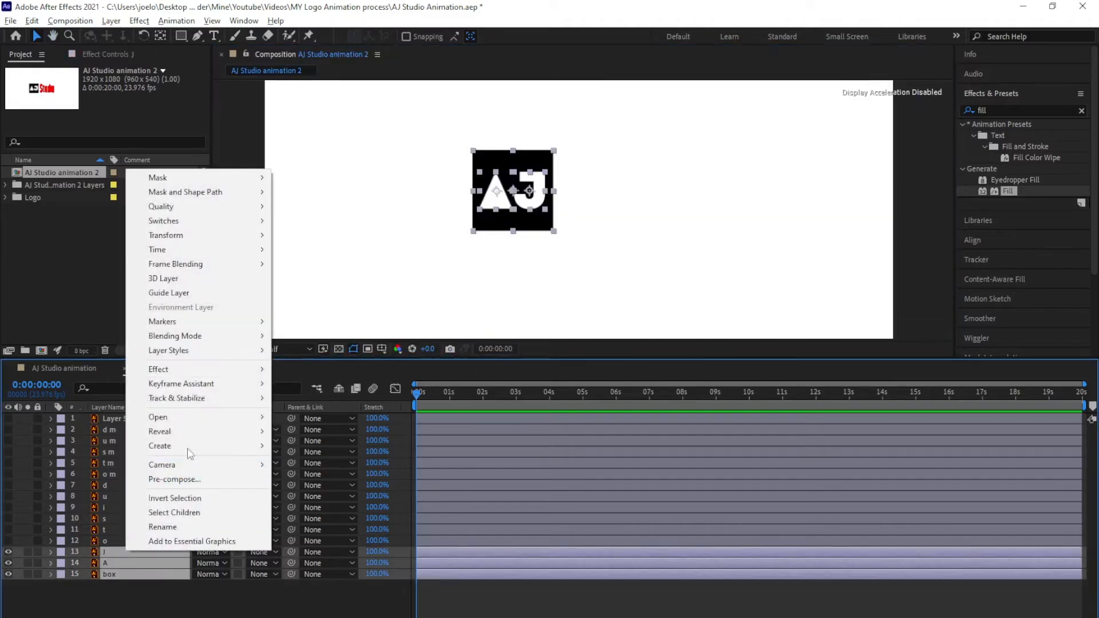
{"action": "mouse_move", "coordinate": [214, 447]}
{"action": "left_click", "coordinate": [344, 491]}
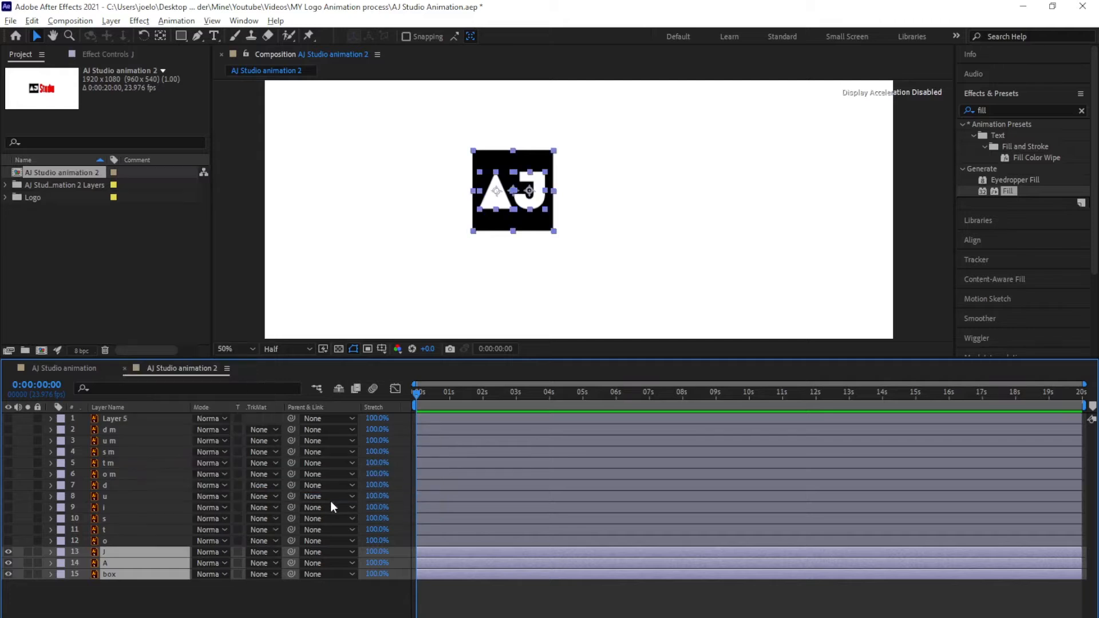
Delete the original J, A and box layers, then select box Outlines
{"action": "left_click", "coordinate": [50, 615]}
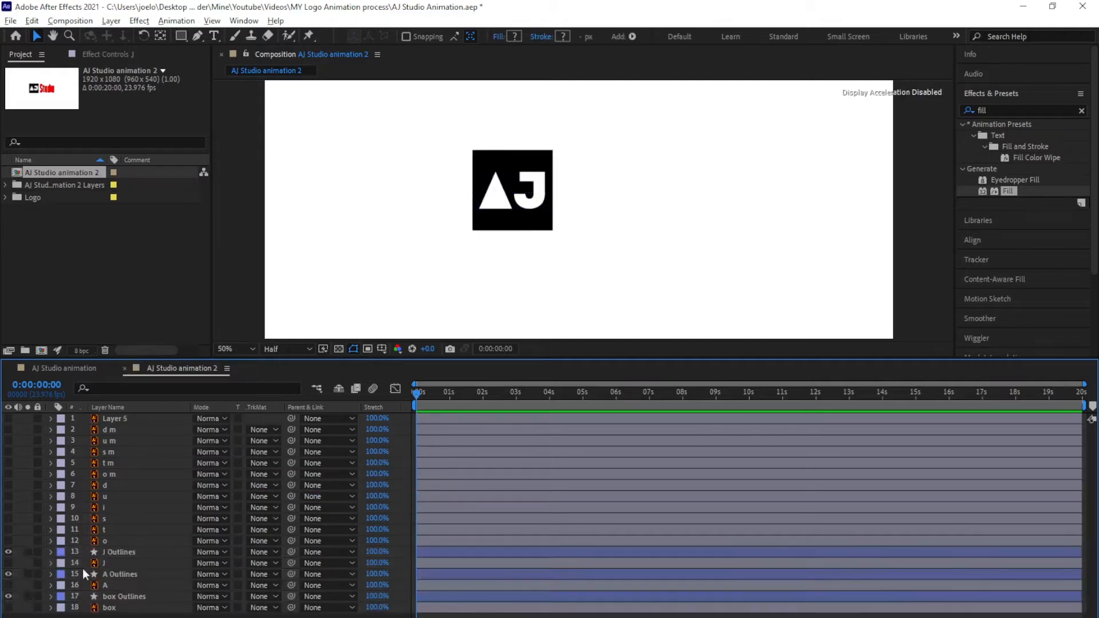
{"action": "left_click", "coordinate": [97, 562]}
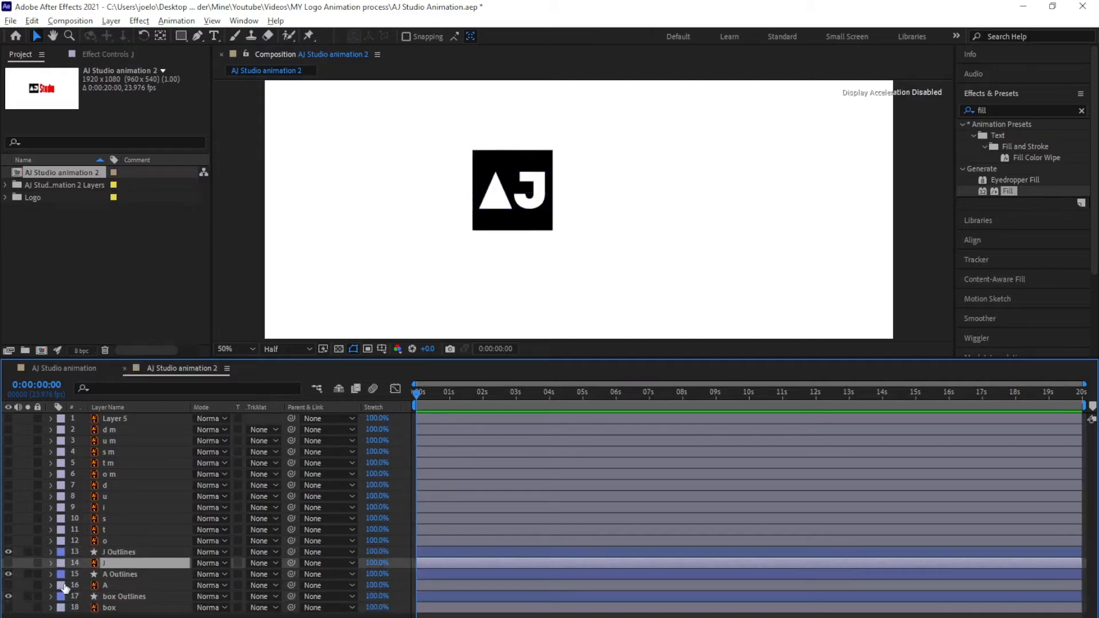
{"action": "left_click", "coordinate": [85, 585], "text": "ctrl"}
{"action": "left_click", "coordinate": [61, 606], "text": "ctrl"}
{"action": "key", "text": "Delete"}
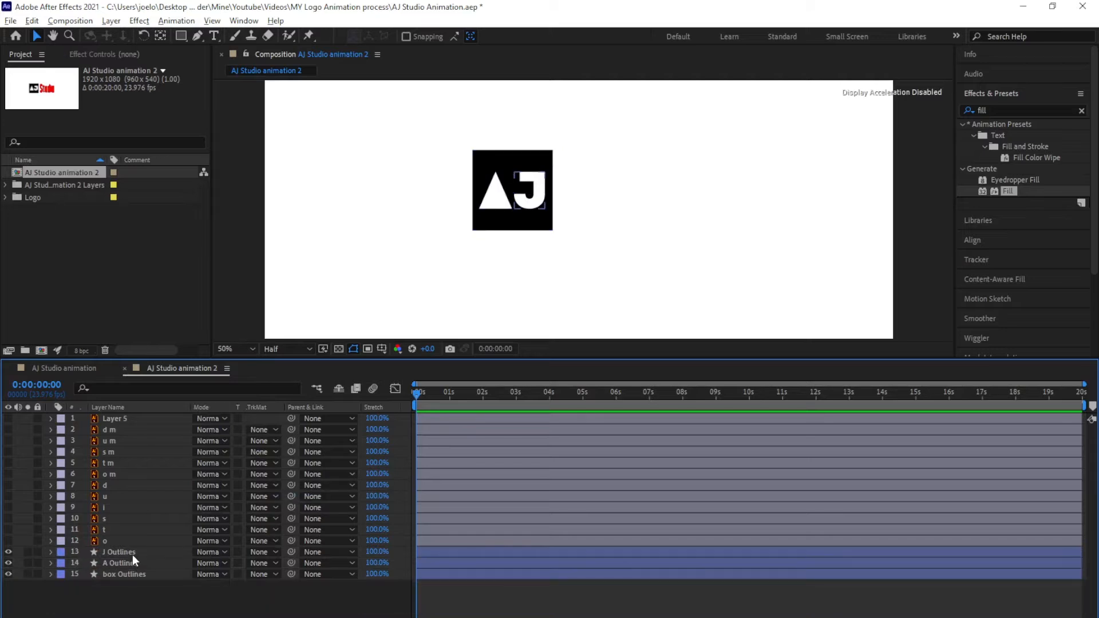
{"action": "left_click", "coordinate": [118, 575]}
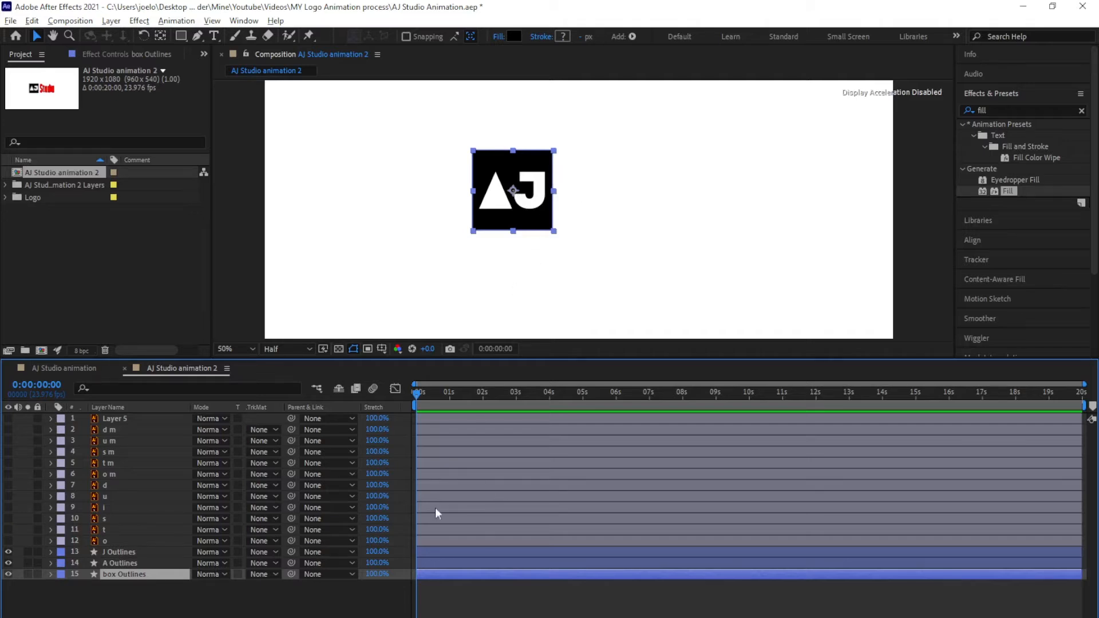
Add Path keyframes to box Outlines' Path 1 at 0s and 1s
{"action": "left_click", "coordinate": [51, 575]}
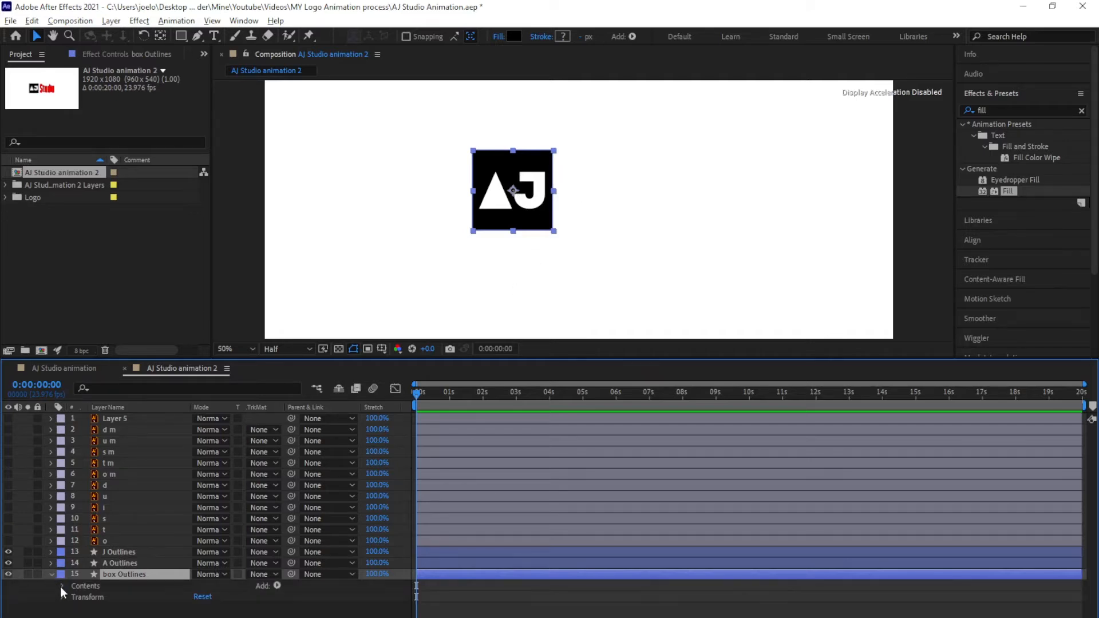
{"action": "left_click", "coordinate": [62, 586]}
{"action": "left_click", "coordinate": [73, 597]}
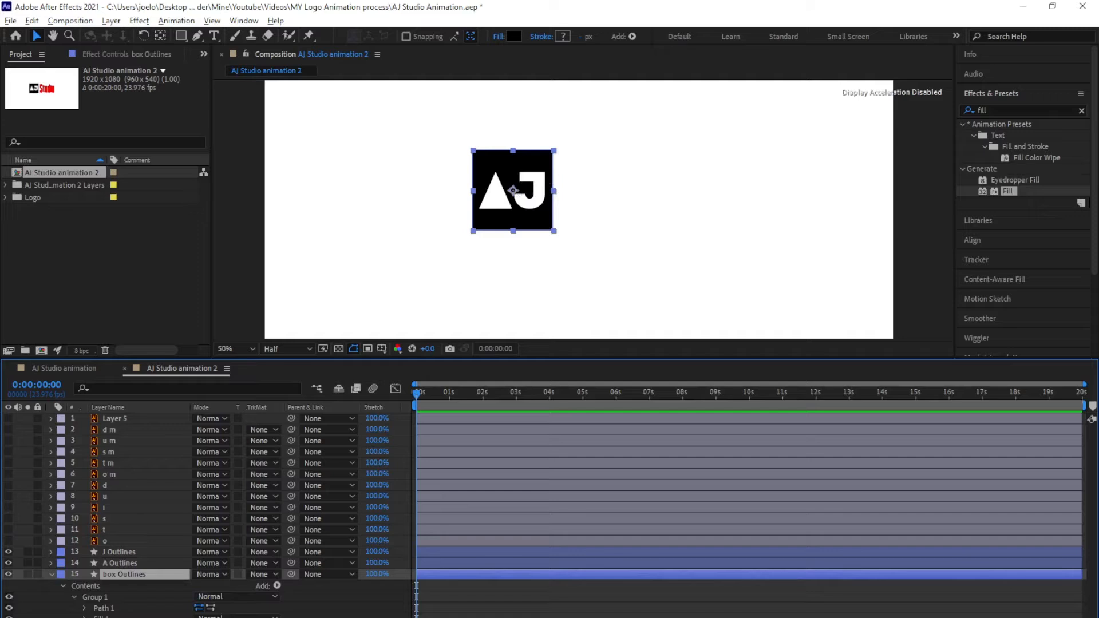
{"action": "left_click", "coordinate": [85, 609]}
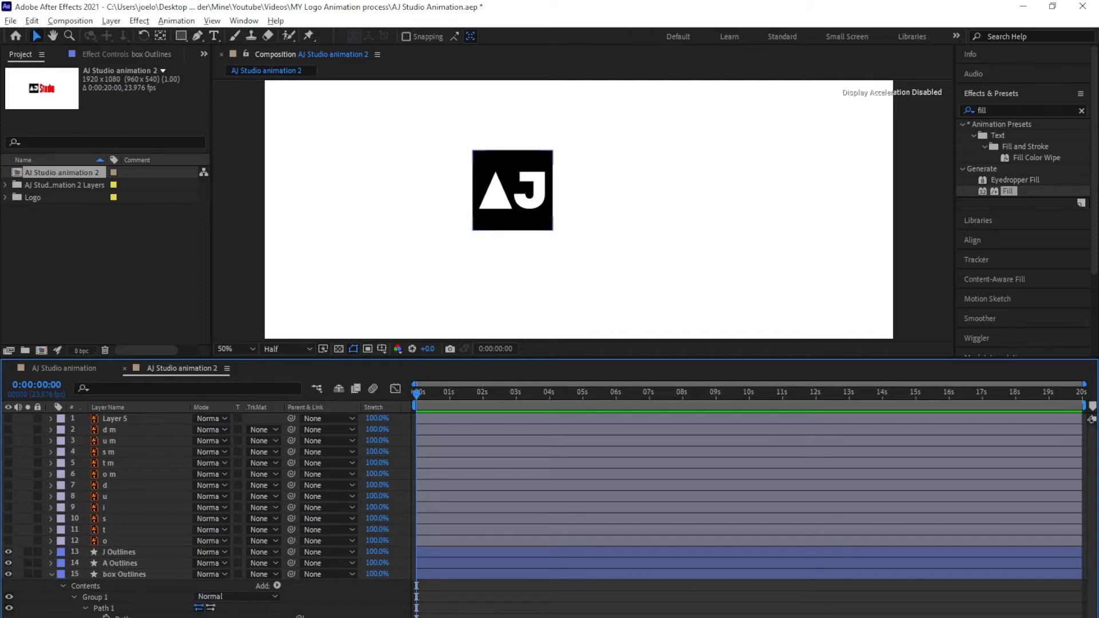
{"action": "left_click", "coordinate": [107, 617]}
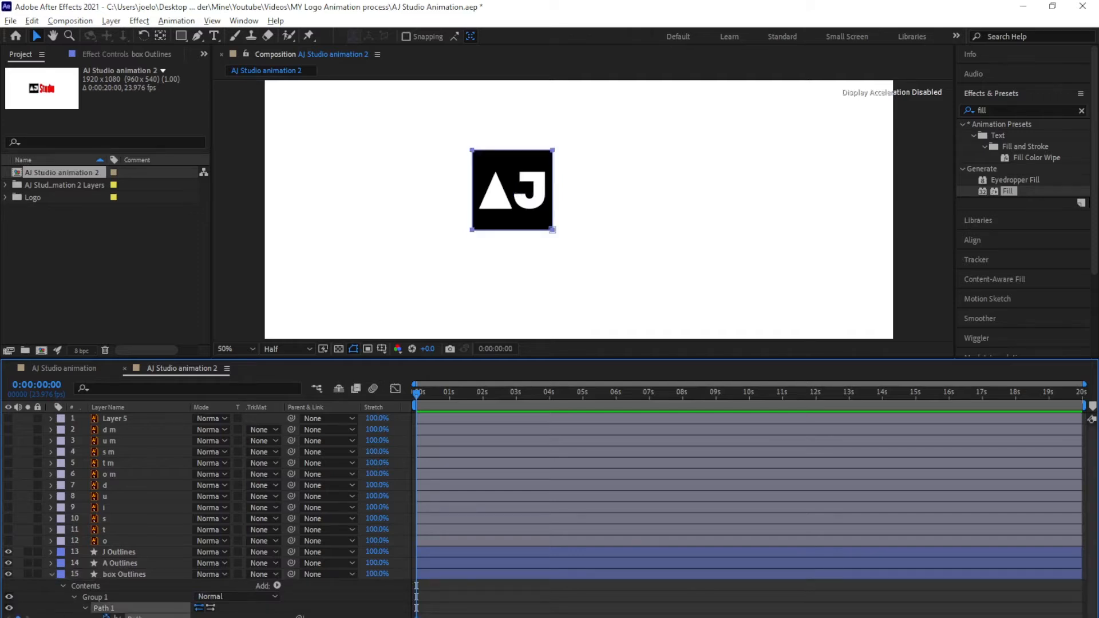
{"action": "left_click", "coordinate": [452, 401]}
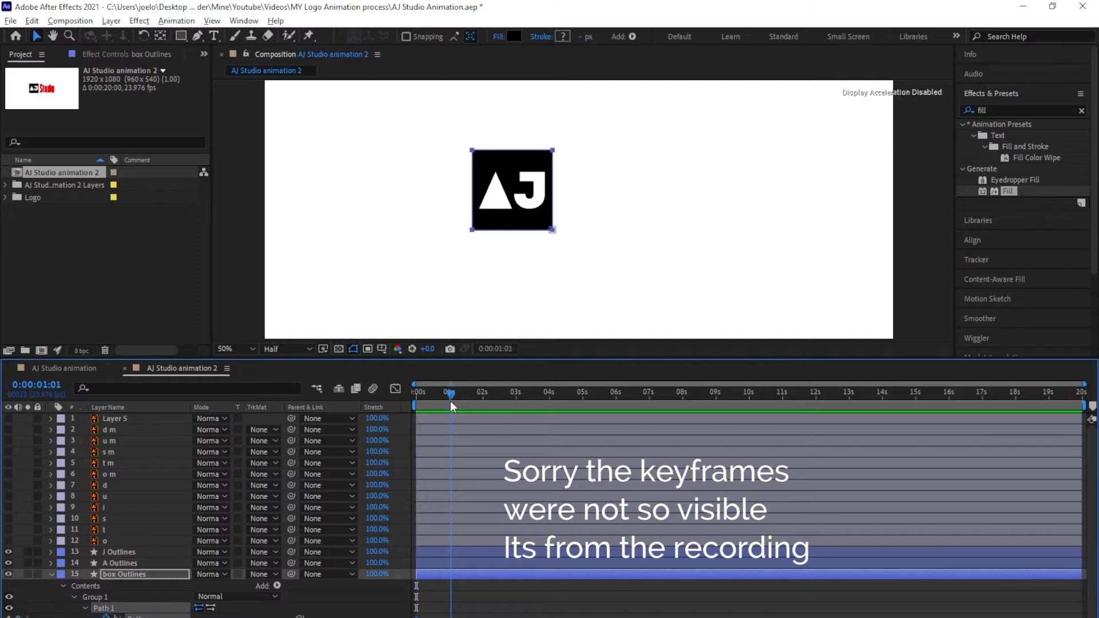
{"action": "left_click", "coordinate": [449, 403]}
At 0s, drag the box's top corner points down onto its bottom edge
{"action": "key", "text": "Home"}
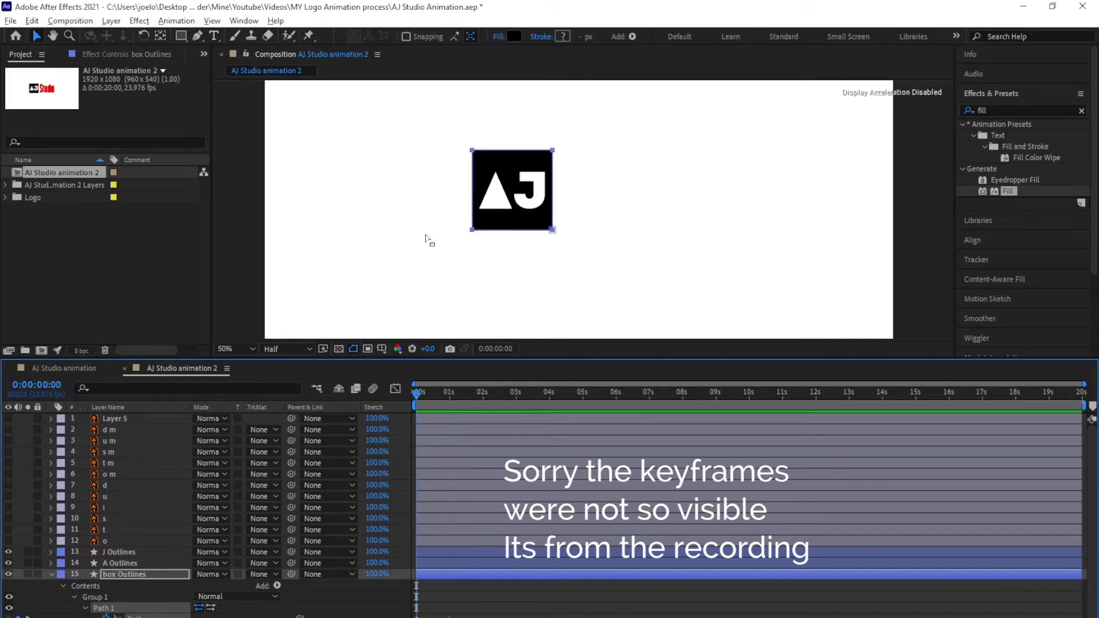
{"action": "left_click", "coordinate": [198, 37]}
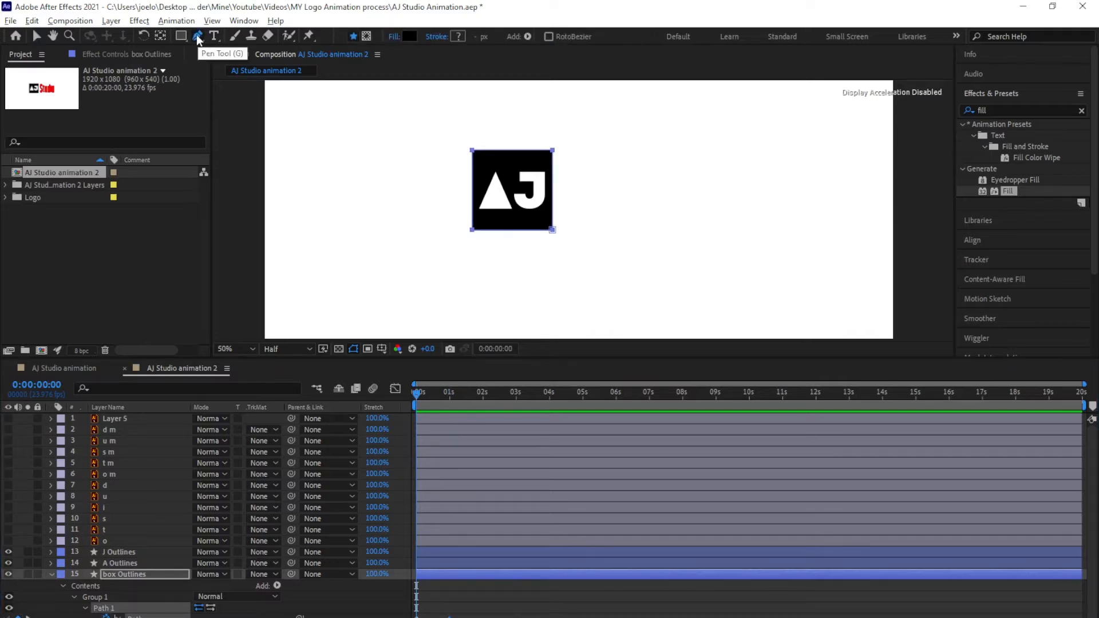
{"action": "left_click", "coordinate": [473, 153]}
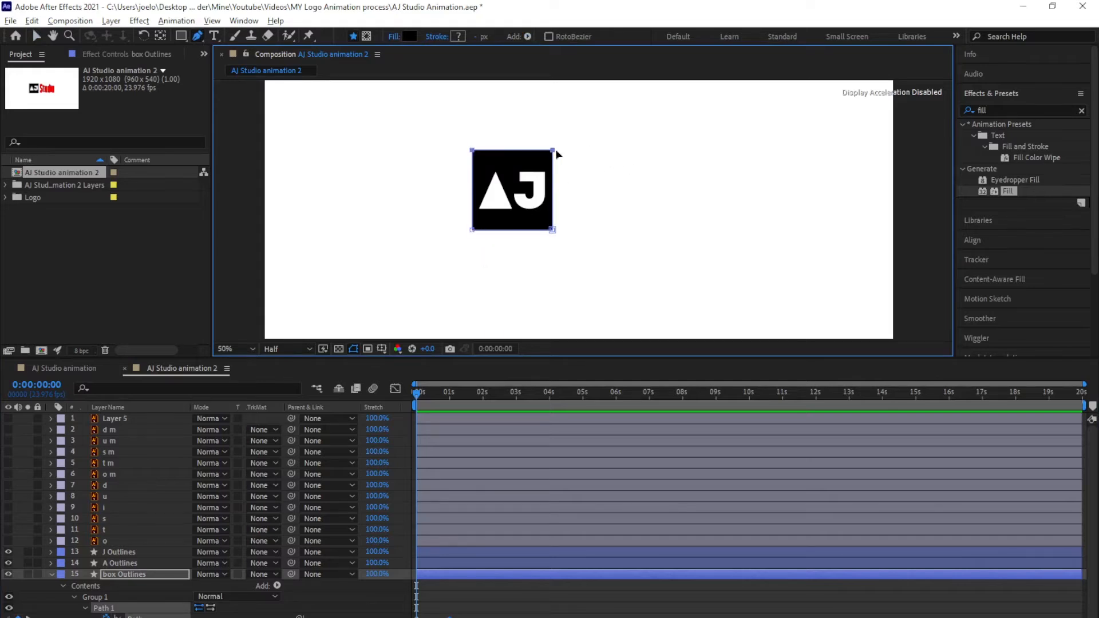
{"action": "left_click_drag", "start_coordinate": [553, 154], "coordinate": [553, 235]}
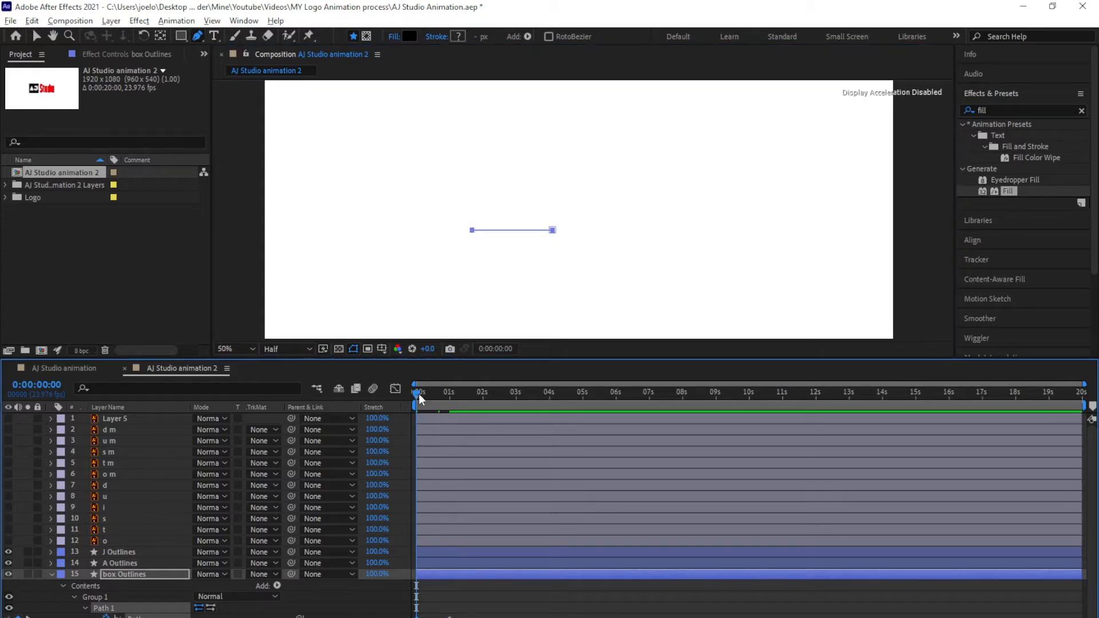
{"action": "left_click_drag", "start_coordinate": [418, 394], "coordinate": [450, 395]}
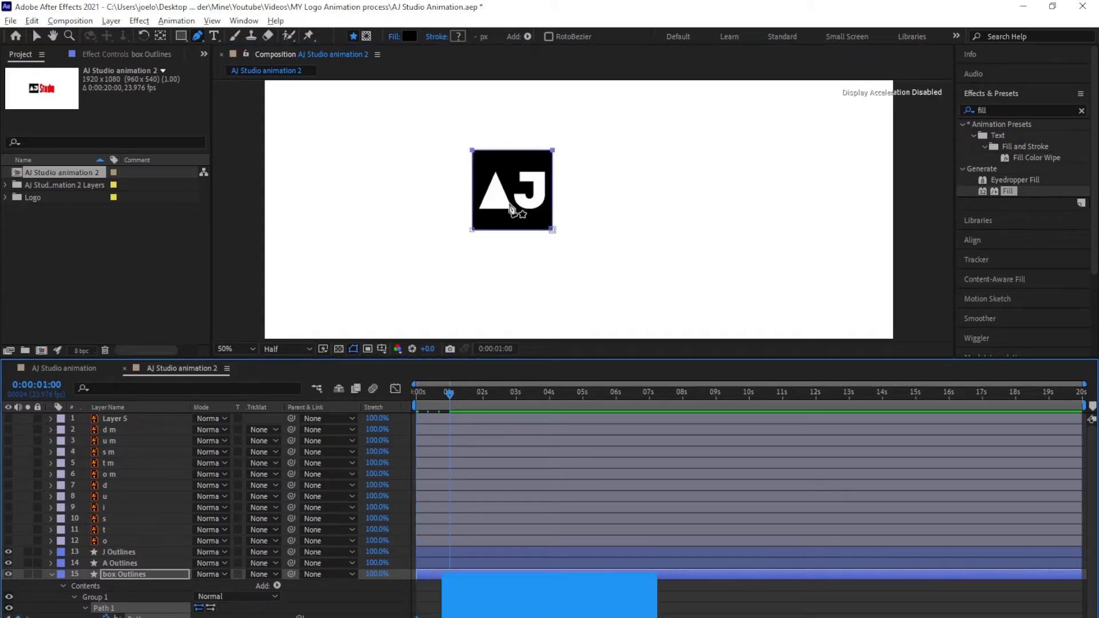
Apply Easy Ease to the box's path keyframes, check the speed graph, and scrub to 1s
{"action": "key", "text": "F9"}
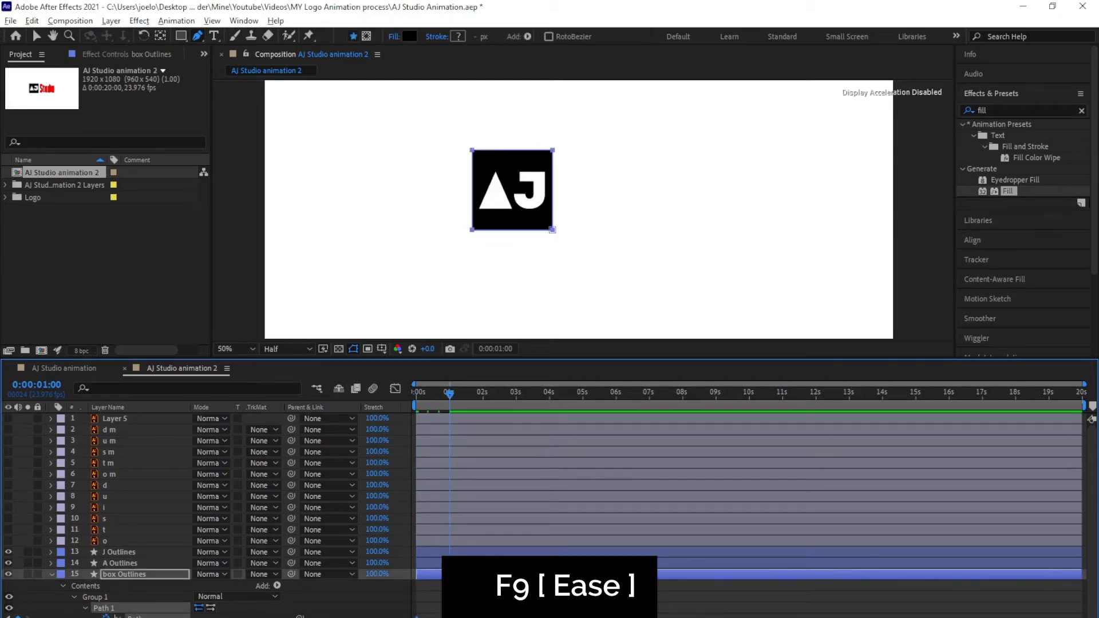
{"action": "left_click", "coordinate": [396, 389]}
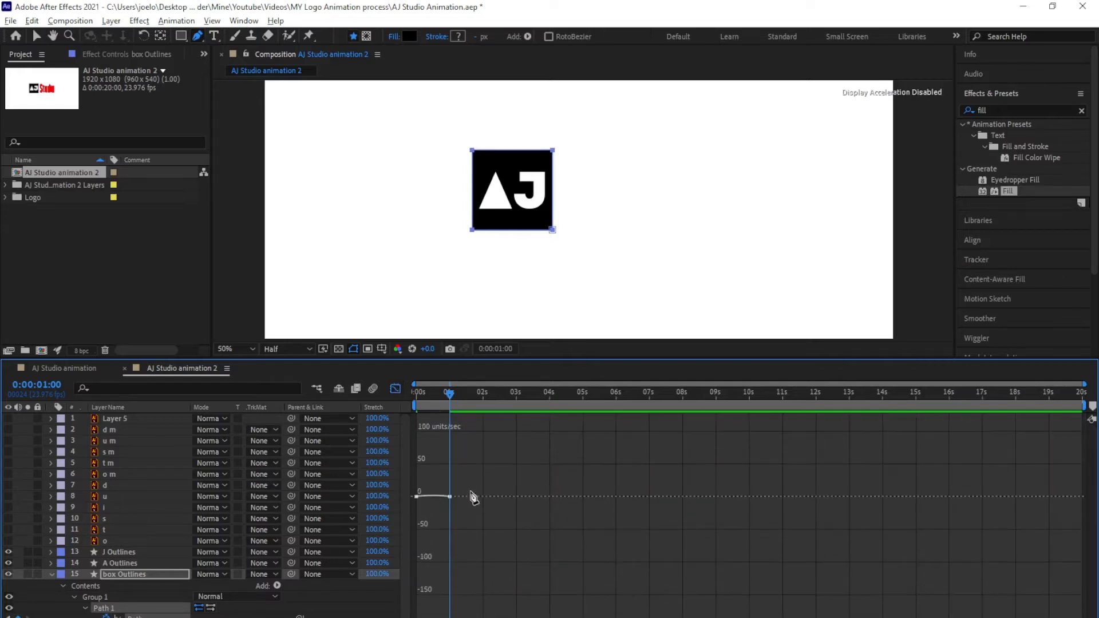
{"action": "key", "text": "v"}
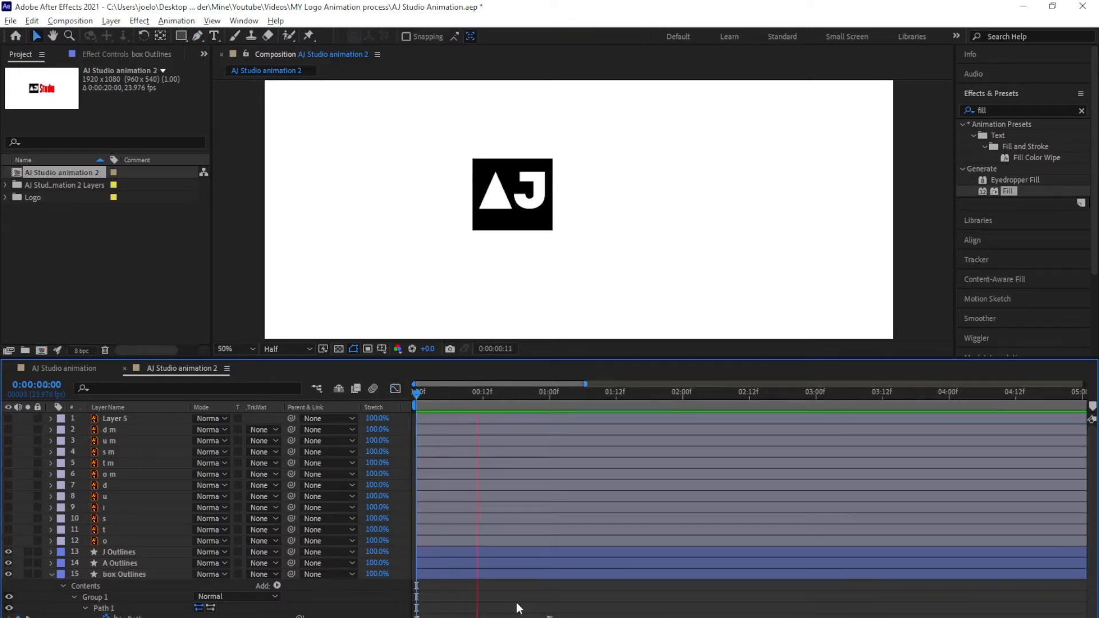
{"action": "left_click_drag", "start_coordinate": [418, 397], "coordinate": [555, 507]}
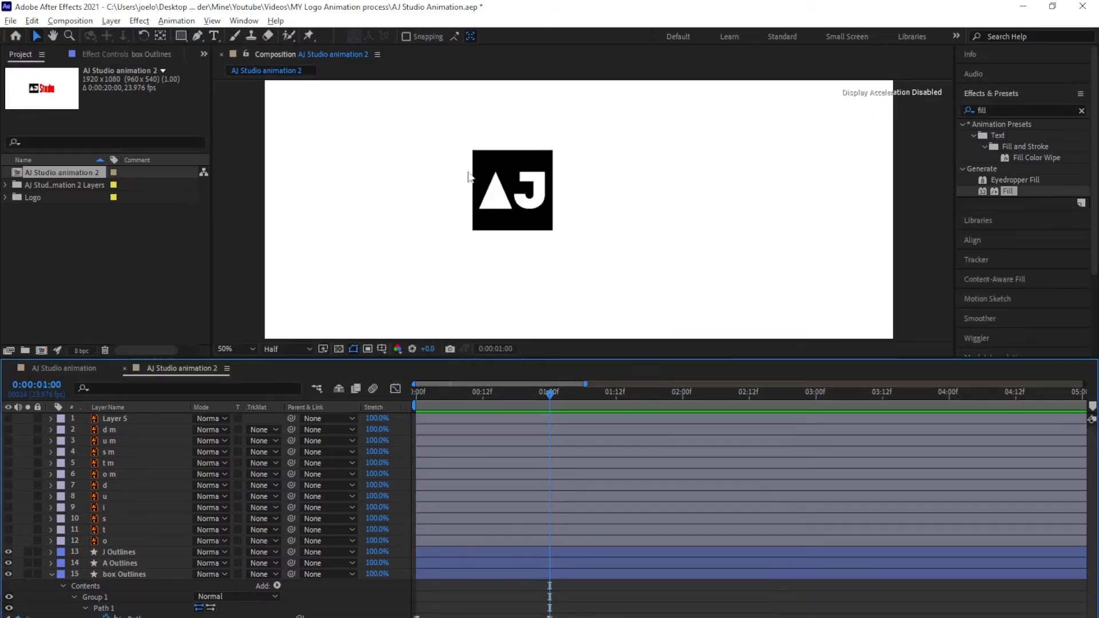
{"action": "left_click", "coordinate": [502, 202]}
Add Position keyframes for the J and A Outlines layers at 1:05
{"action": "left_click", "coordinate": [544, 192]}
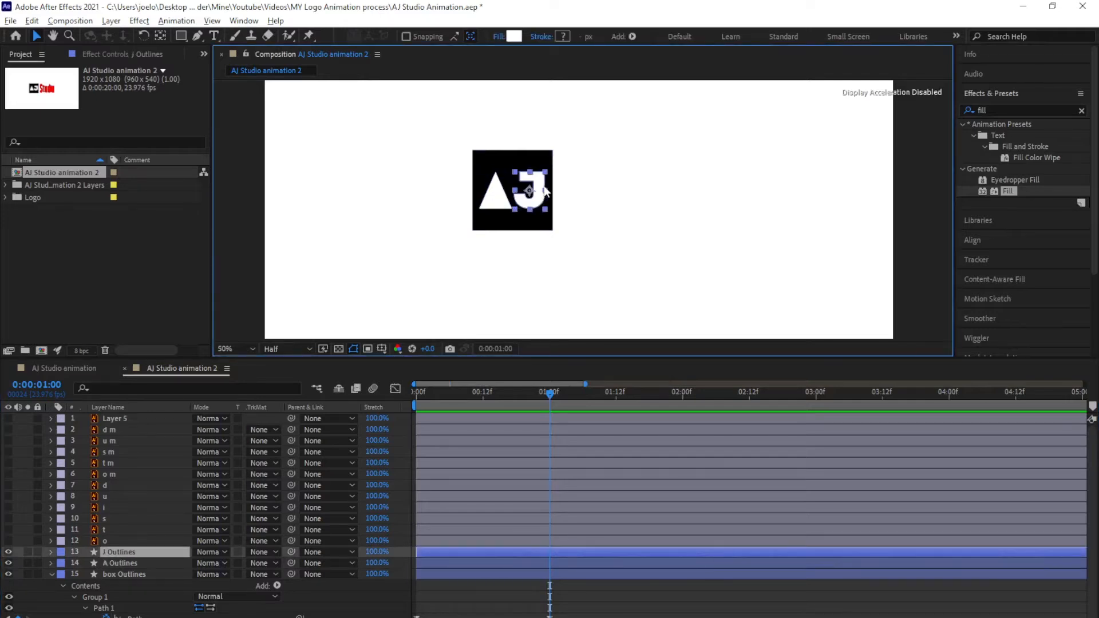
{"action": "left_click", "coordinate": [444, 562], "text": "shift"}
{"action": "key", "text": "Home"}
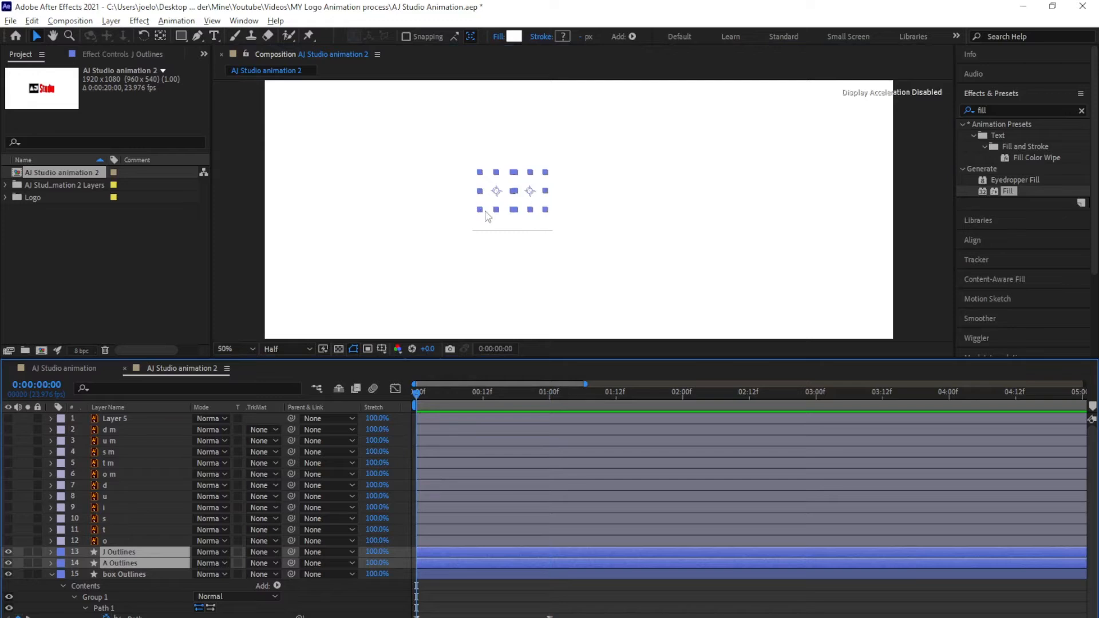
{"action": "left_click", "coordinate": [578, 393]}
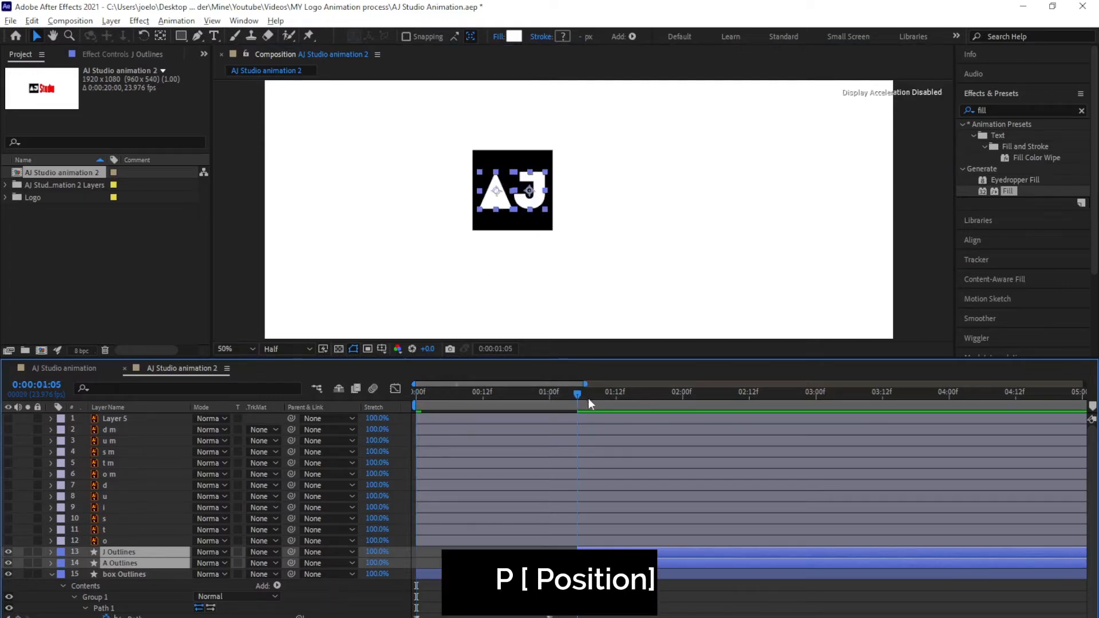
{"action": "key", "text": "p"}
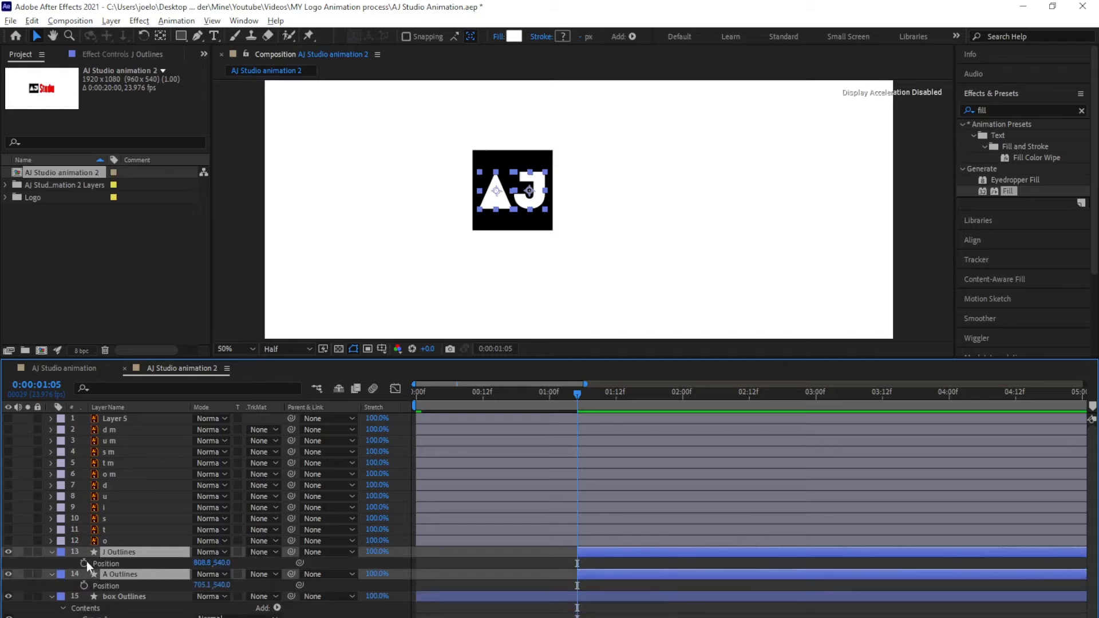
{"action": "left_click", "coordinate": [85, 562]}
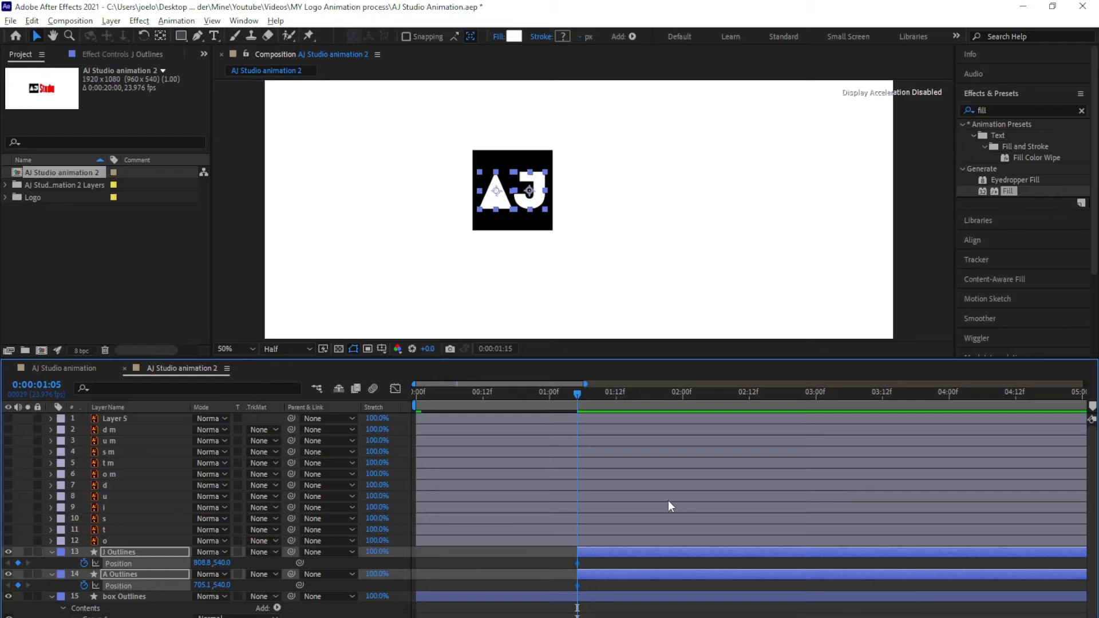
Keyframe the letters' resting position at 2:11 and push them below the box at 1:05
{"action": "key", "text": "shift+Page_Down"}
{"action": "key", "text": "shift+Page_Down"}
{"action": "left_click_drag", "start_coordinate": [599, 398], "coordinate": [588, 407]}
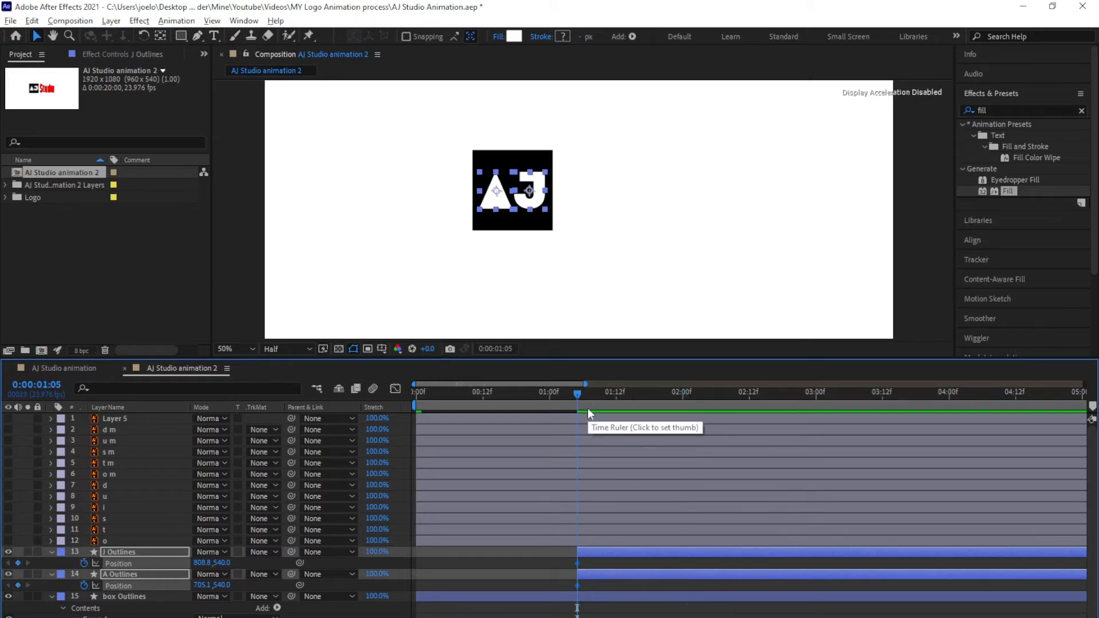
{"action": "key", "text": "shift+Page_Down"}
{"action": "key", "text": "shift+Page_Down"}
{"action": "key", "text": "shift+Page_Down"}
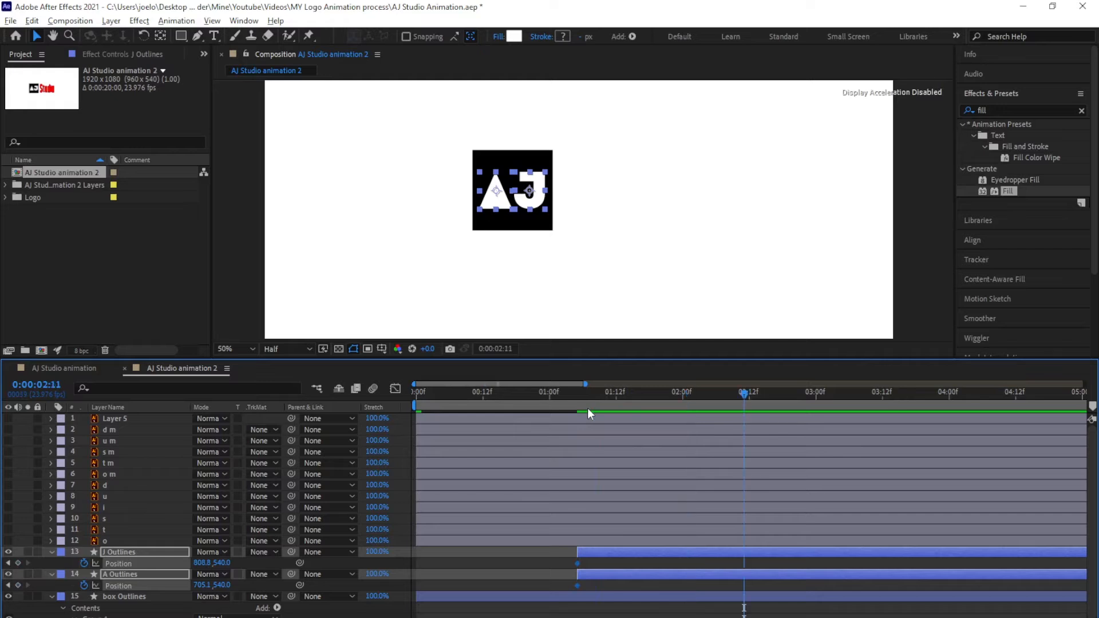
{"action": "left_click", "coordinate": [18, 563]}
{"action": "left_click", "coordinate": [594, 394]}
{"action": "key", "text": "j"}
{"action": "left_click_drag", "start_coordinate": [222, 563], "coordinate": [323, 574]}
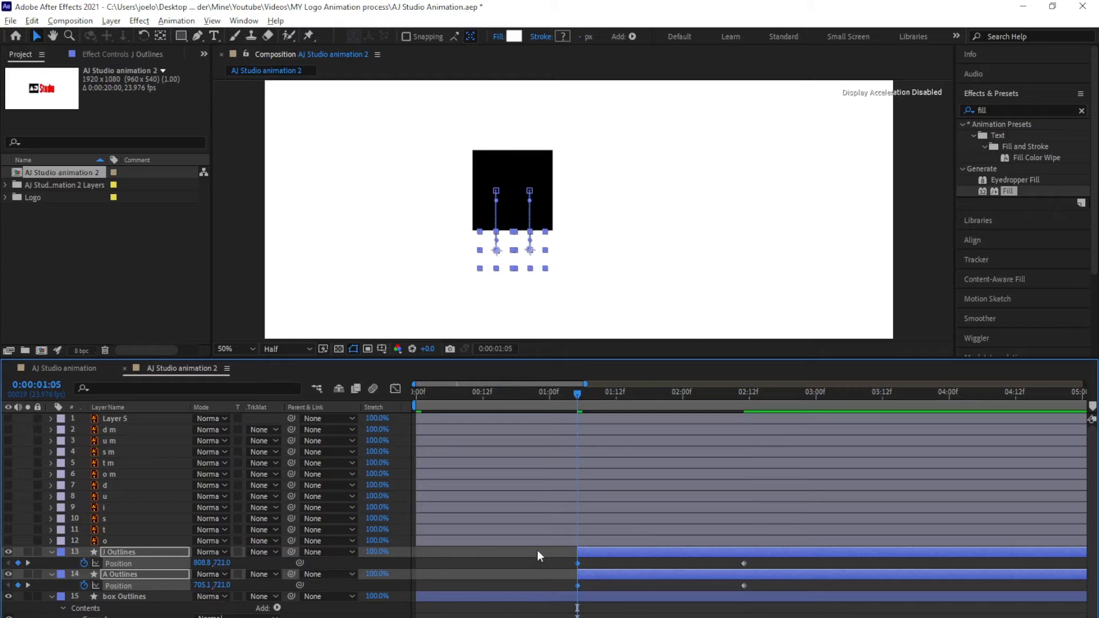
Easy Ease the letters' Position keyframes, sharpen the speed curve, and shift the layers earlier
{"action": "left_click", "coordinate": [661, 565]}
{"action": "left_click_drag", "start_coordinate": [578, 394], "coordinate": [738, 455]}
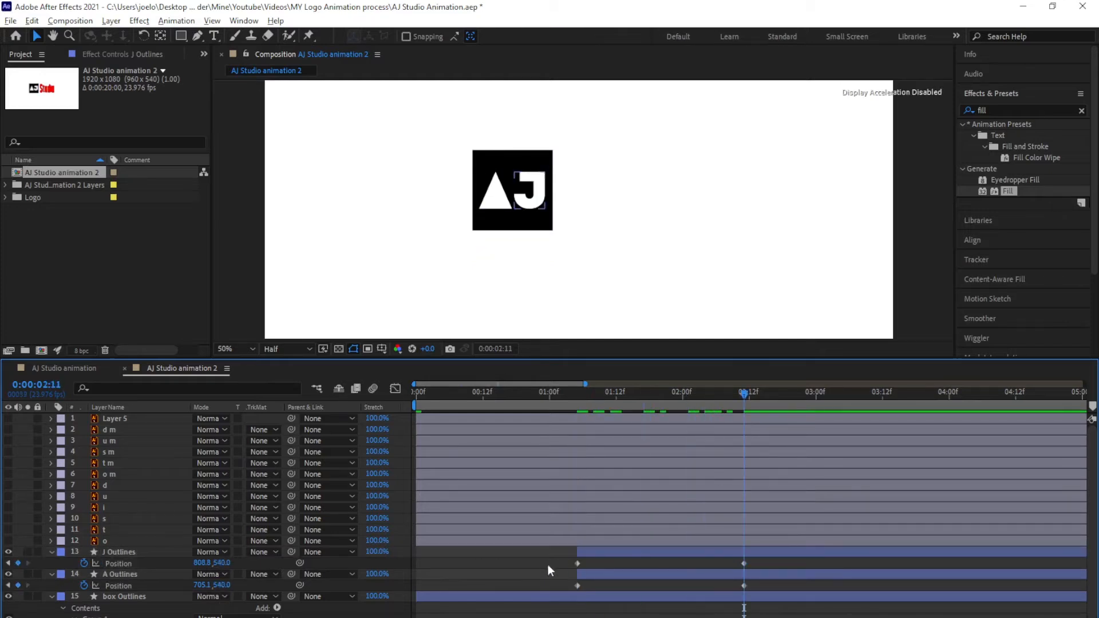
{"action": "left_click_drag", "start_coordinate": [567, 562], "coordinate": [756, 587]}
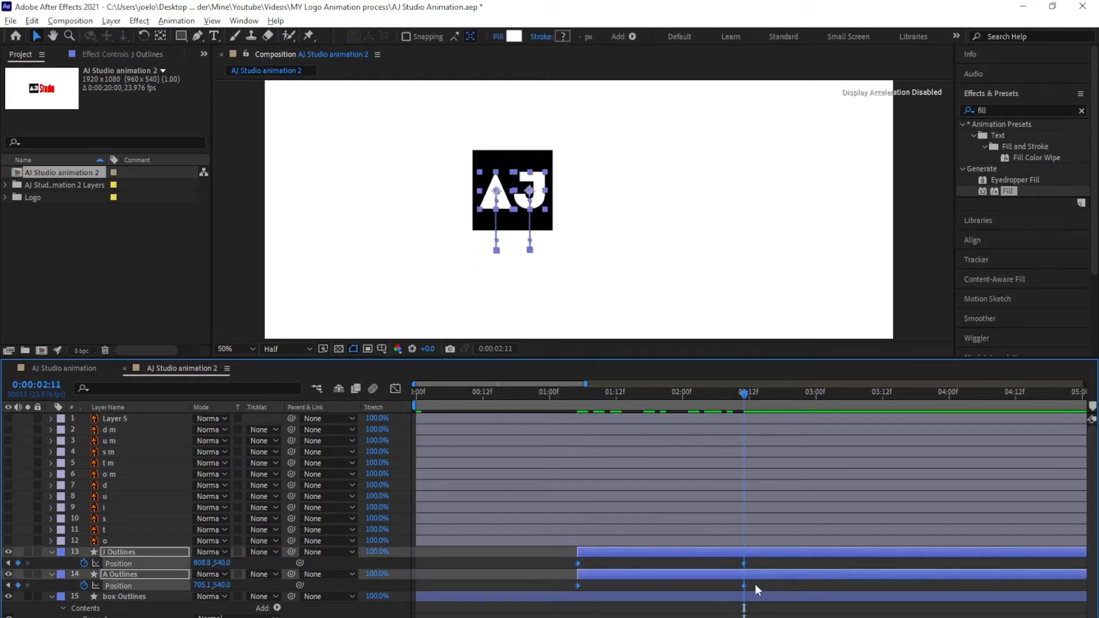
{"action": "key", "text": "F9"}
{"action": "key", "text": "shift+F3"}
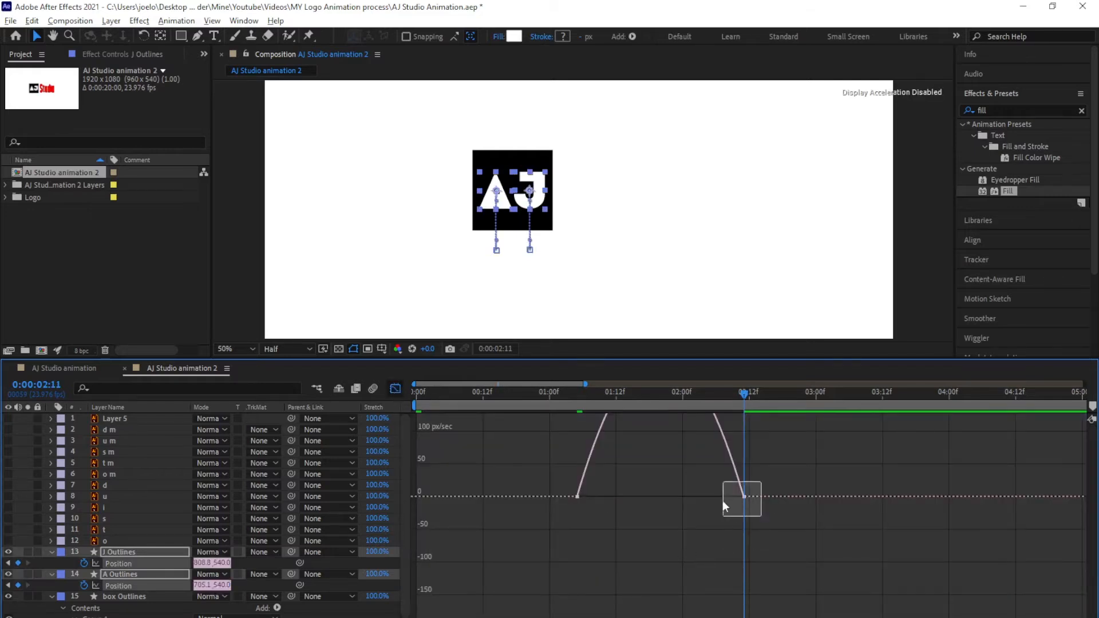
{"action": "left_click_drag", "start_coordinate": [723, 502], "coordinate": [658, 497]}
{"action": "left_click", "coordinate": [395, 389]}
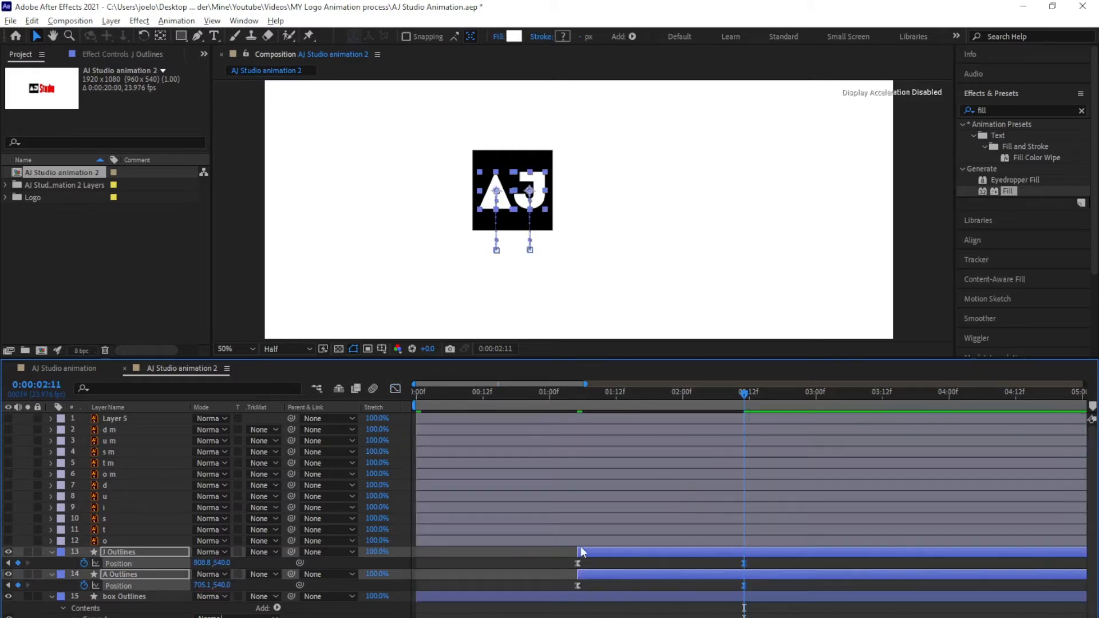
{"action": "left_click_drag", "start_coordinate": [590, 551], "coordinate": [451, 574]}
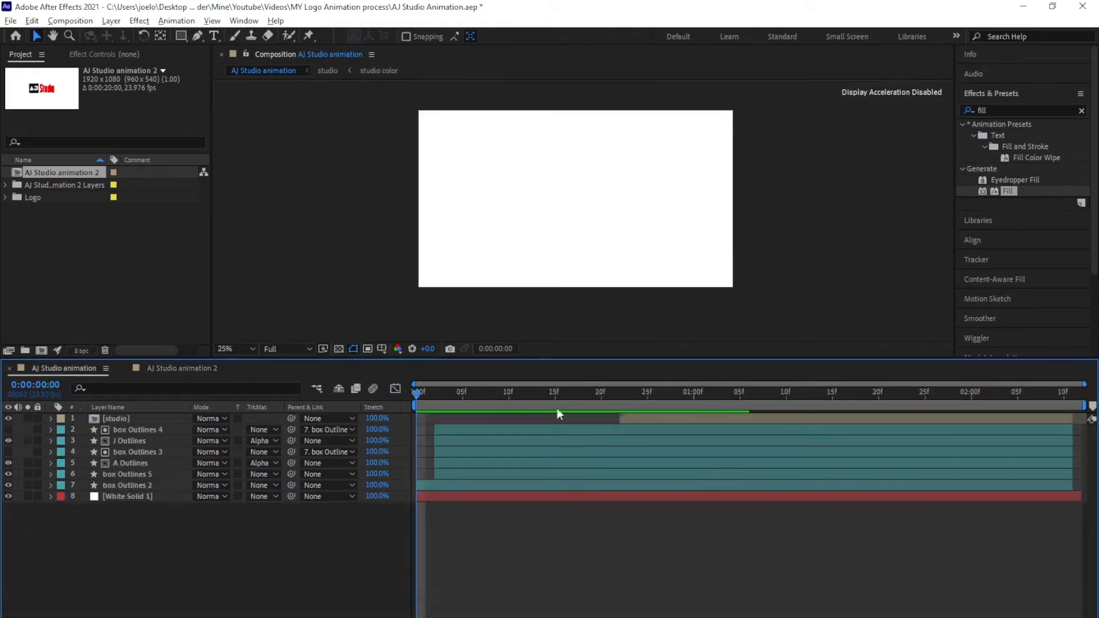
Inspect the original comp's box a few frames in, then return to AJ Studio animation 2 at 0:00
{"action": "left_click_drag", "start_coordinate": [417, 395], "coordinate": [472, 394]}
{"action": "scroll", "coordinate": [574, 203], "scroll_direction": "up", "scroll_amount": 4}
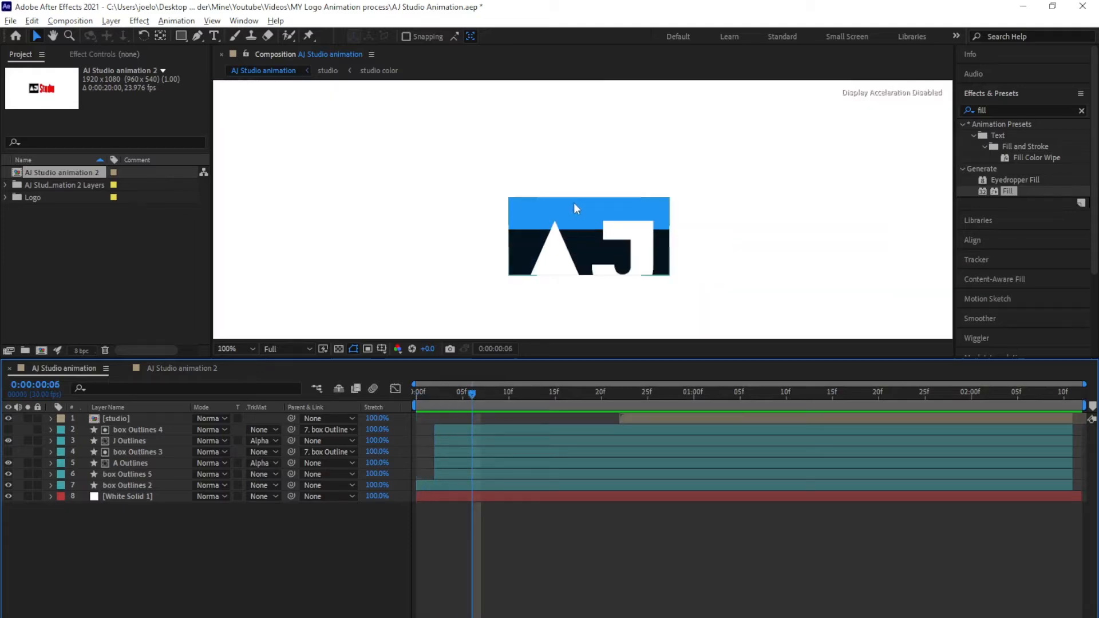
{"action": "left_click", "coordinate": [579, 177]}
{"action": "key", "text": "ctrl+z"}
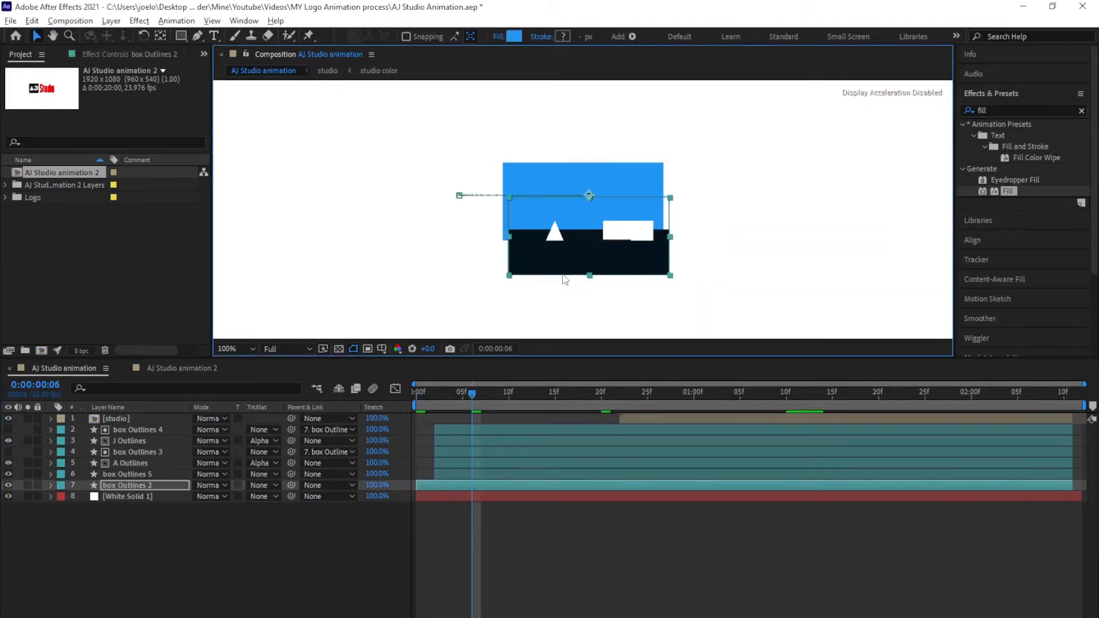
{"action": "left_click", "coordinate": [191, 370]}
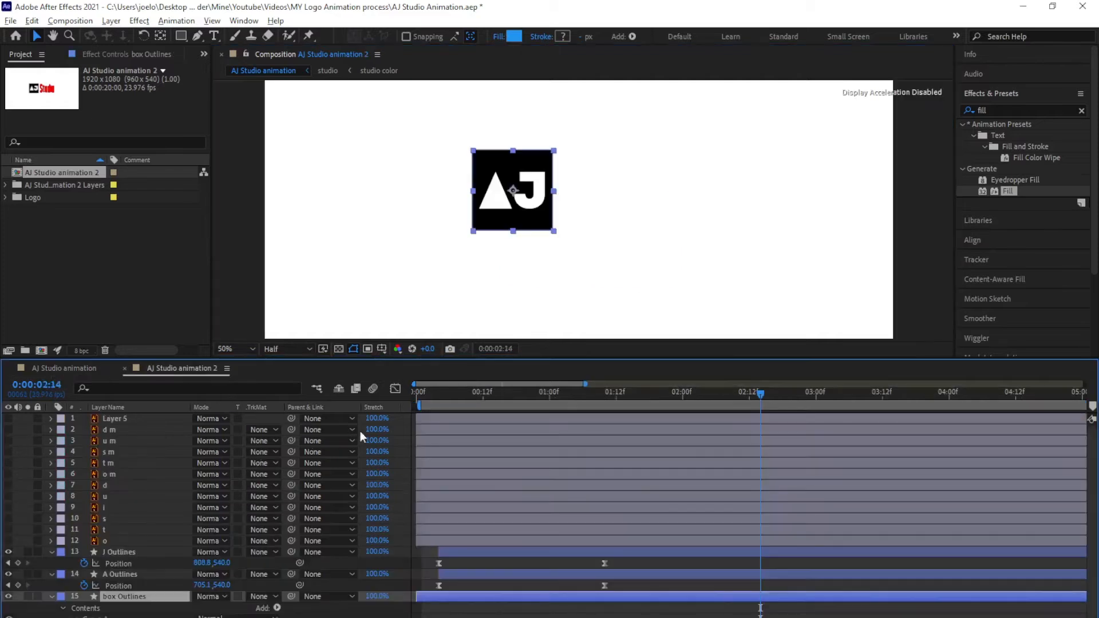
{"action": "key", "text": "Home"}
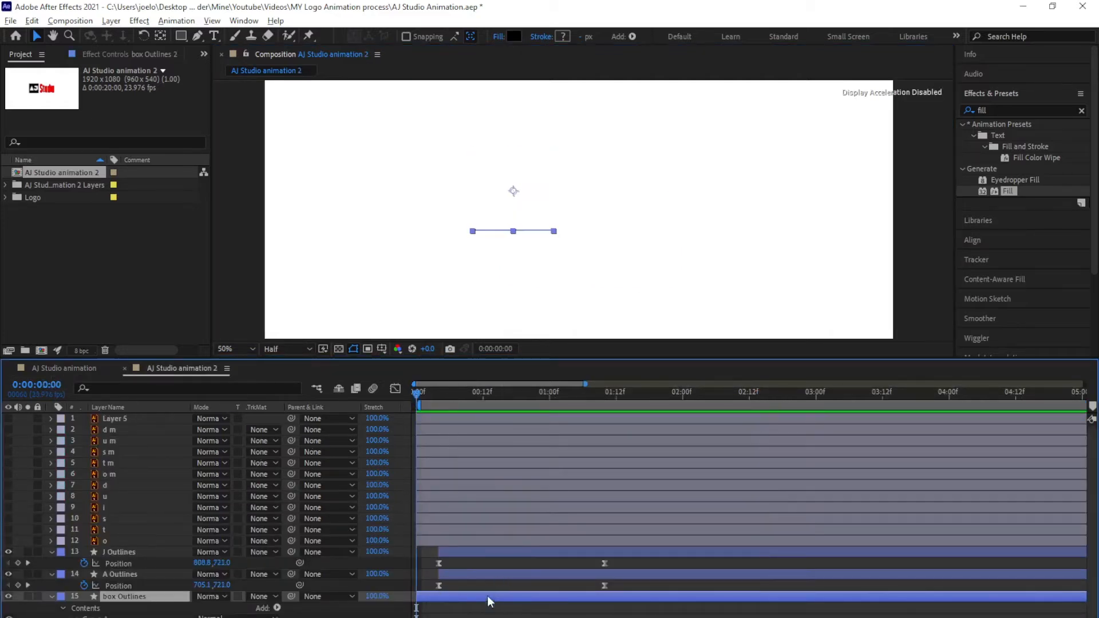
Duplicate box Outlines and delay the J, A and box copy layers
{"action": "key", "text": "ctrl+d"}
{"action": "left_click", "coordinate": [452, 550], "text": "shift"}
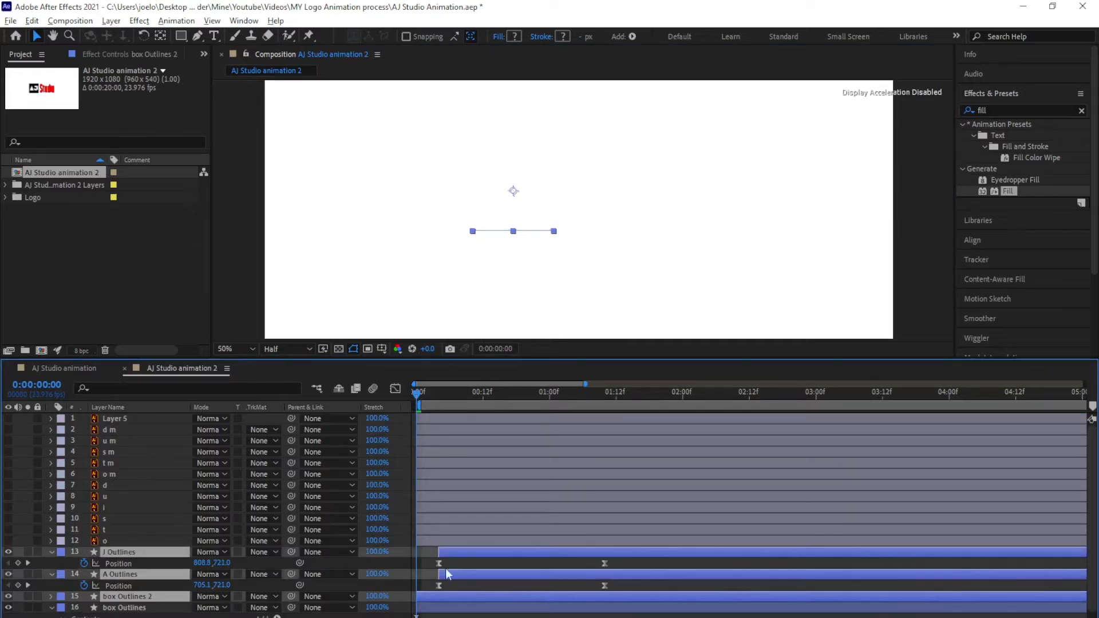
{"action": "left_click_drag", "start_coordinate": [426, 603], "coordinate": [448, 603]}
Fill the original box Outlines with blue 2196F3, preview the animation, and return to 0:00
{"action": "left_click", "coordinate": [436, 607]}
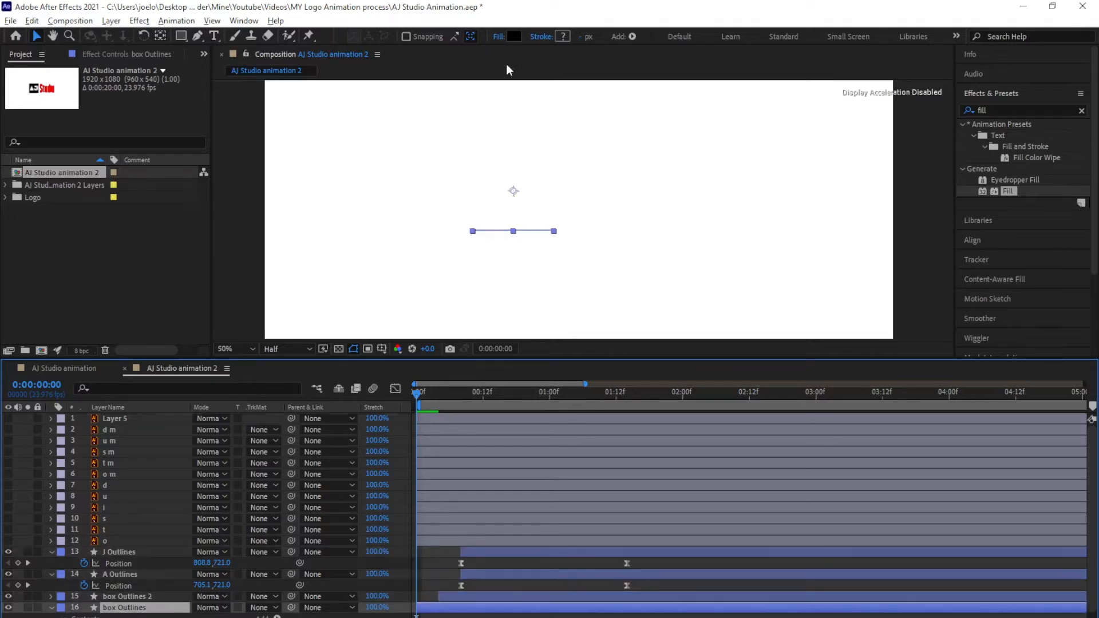
{"action": "left_click", "coordinate": [514, 36]}
{"action": "type", "text": "2196F3"}
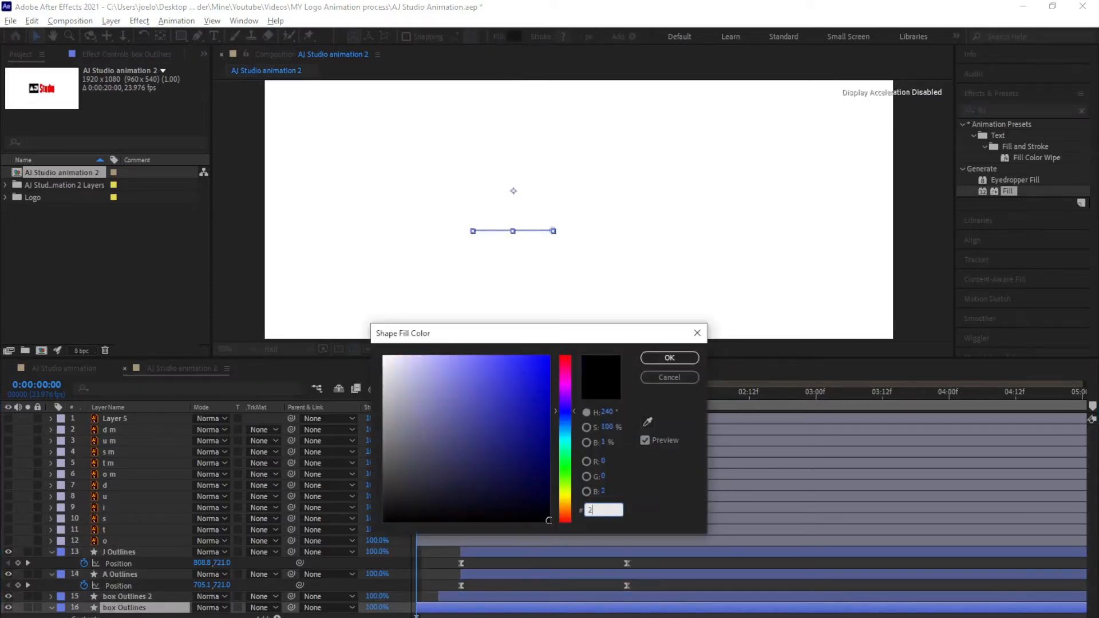
{"action": "left_click", "coordinate": [668, 357]}
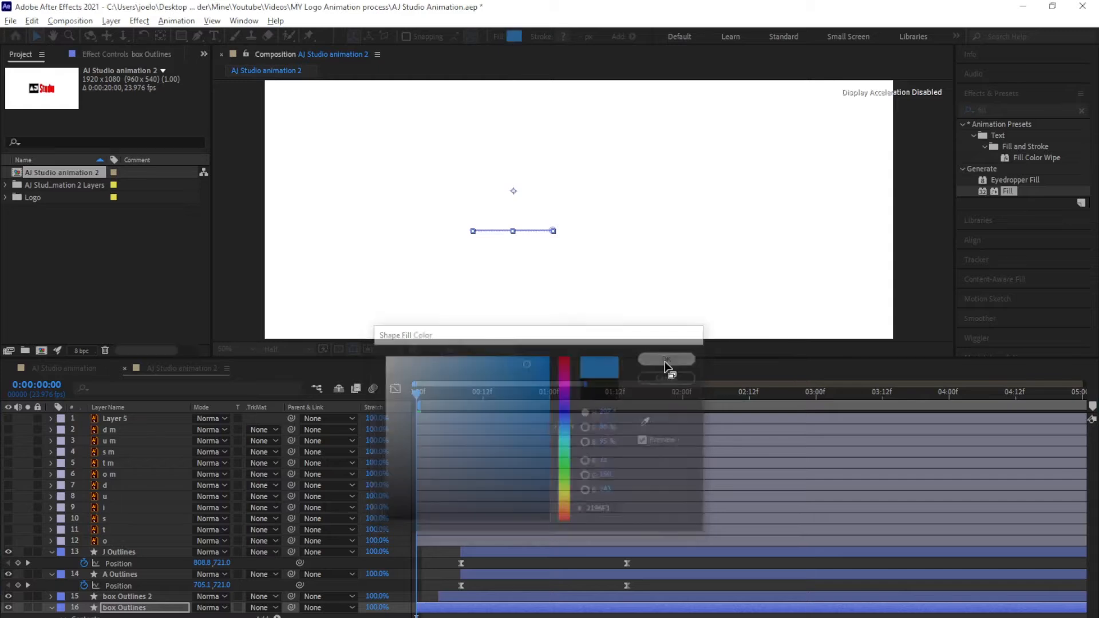
{"action": "key", "text": "space"}
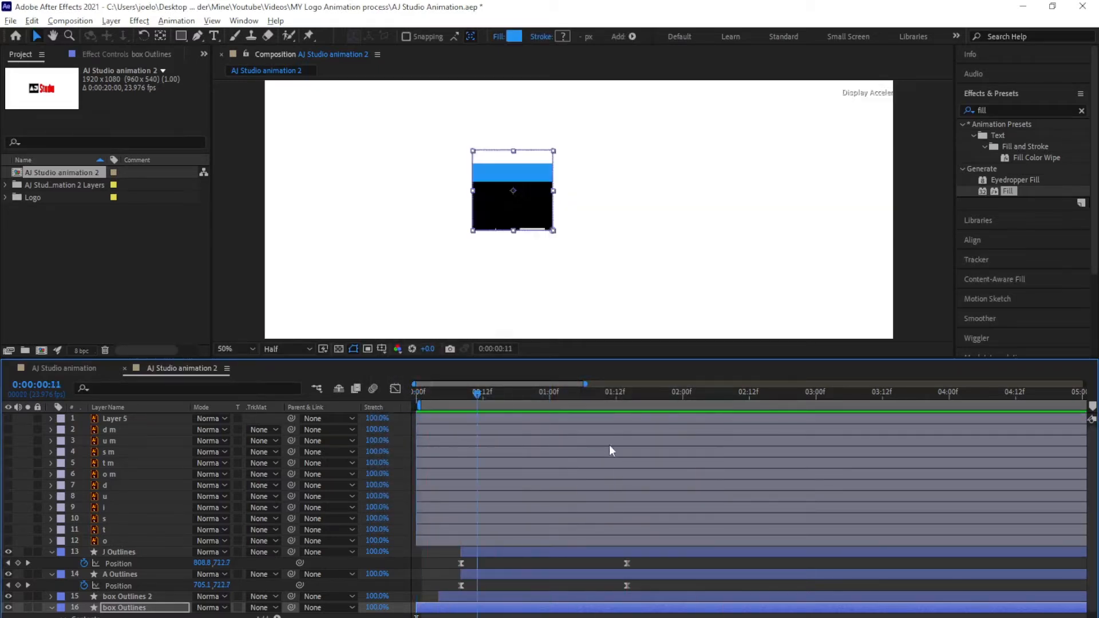
{"action": "key", "text": "space"}
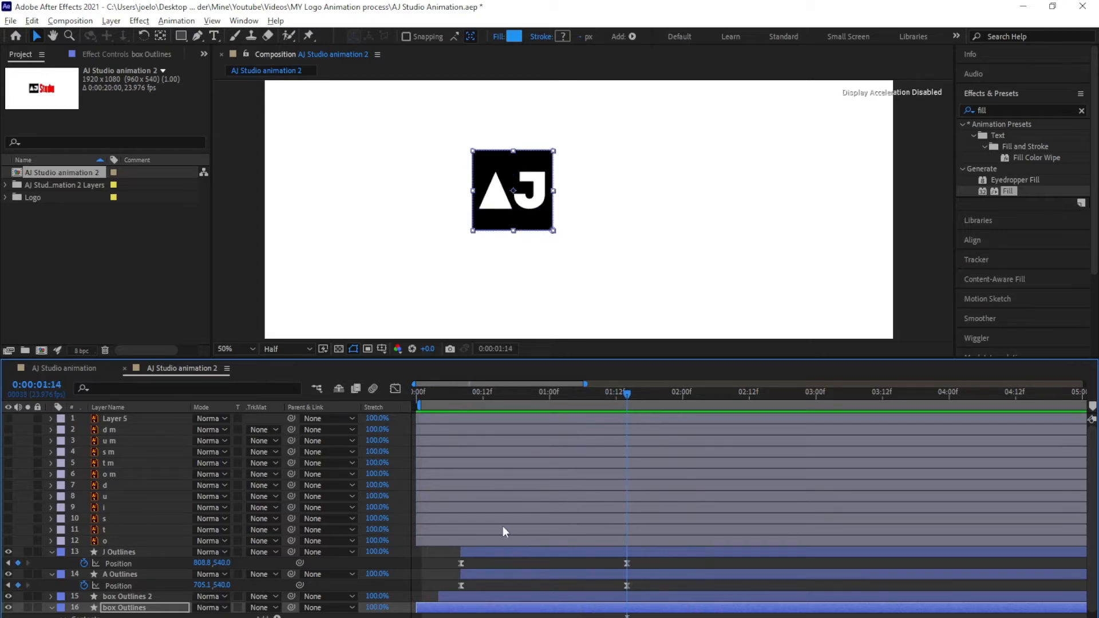
{"action": "left_click_drag", "start_coordinate": [466, 397], "coordinate": [402, 403]}
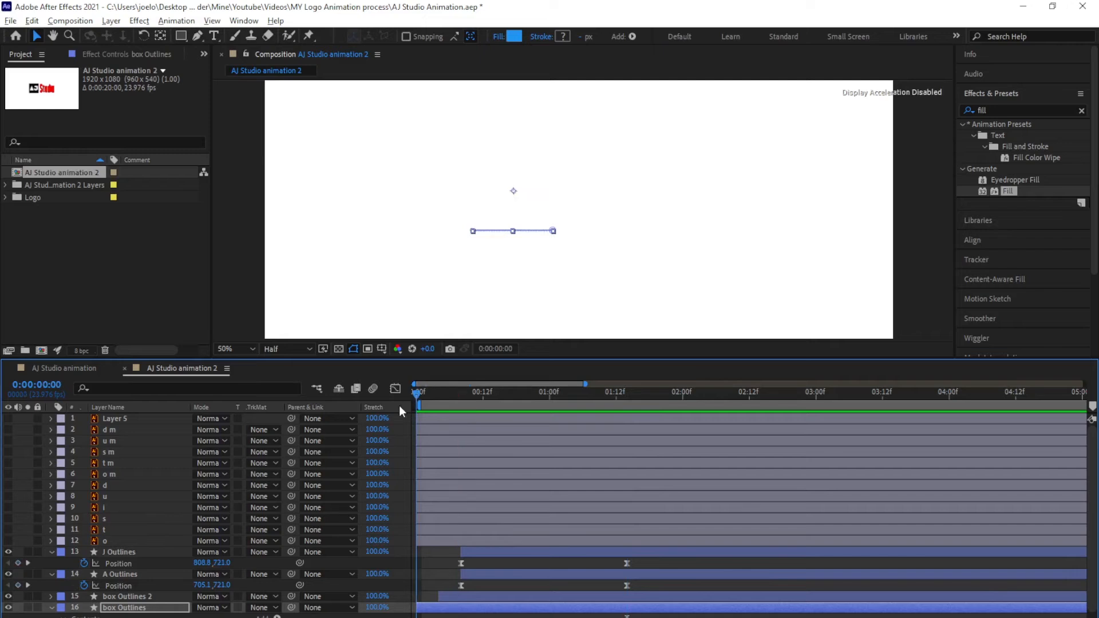
Review the logo animating in within the original AJ Studio animation composition
{"action": "left_click", "coordinate": [61, 369]}
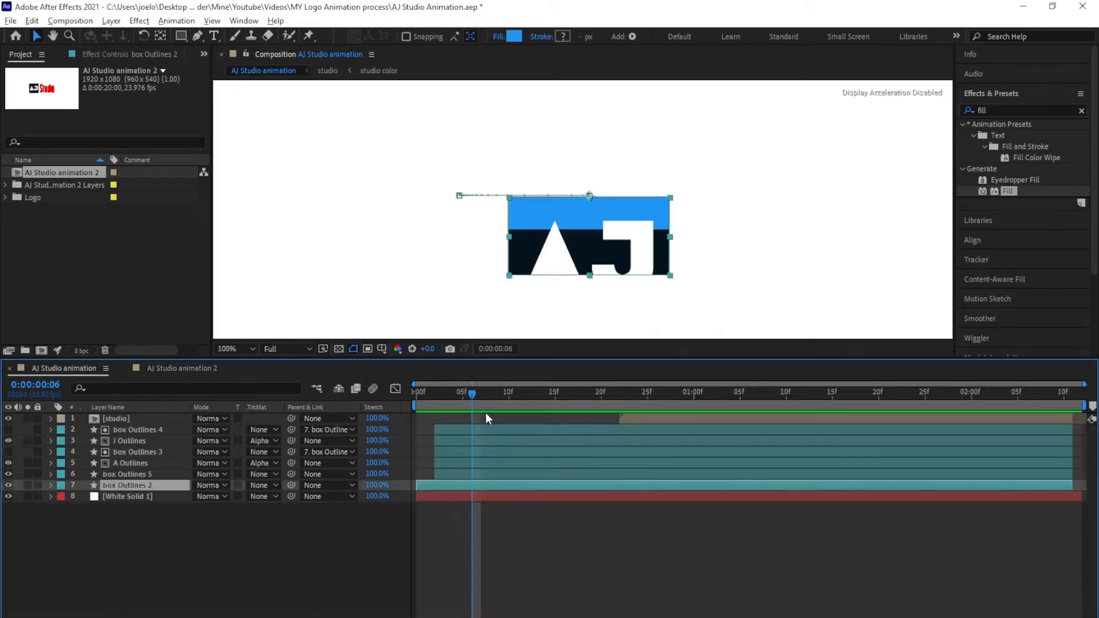
{"action": "left_click_drag", "start_coordinate": [472, 393], "coordinate": [410, 412]}
{"action": "scroll", "coordinate": [566, 200], "scroll_direction": "down", "scroll_amount": 1}
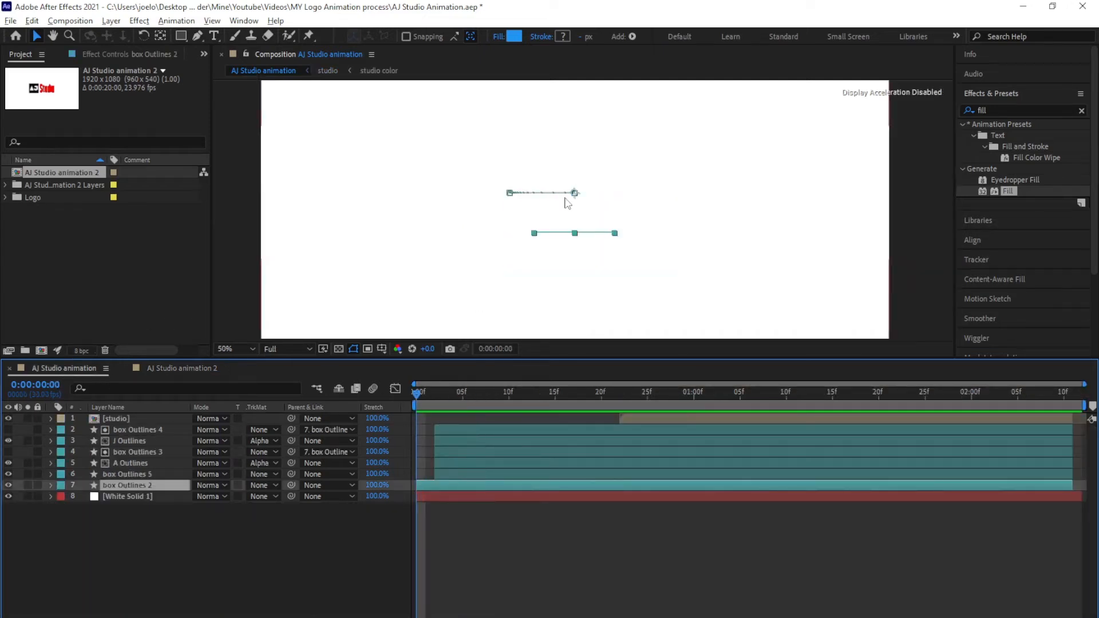
{"action": "left_click_drag", "start_coordinate": [585, 225], "coordinate": [588, 213]}
{"action": "scroll", "coordinate": [588, 212], "scroll_direction": "down", "scroll_amount": 3}
{"action": "scroll", "coordinate": [560, 207], "scroll_direction": "up", "scroll_amount": 1}
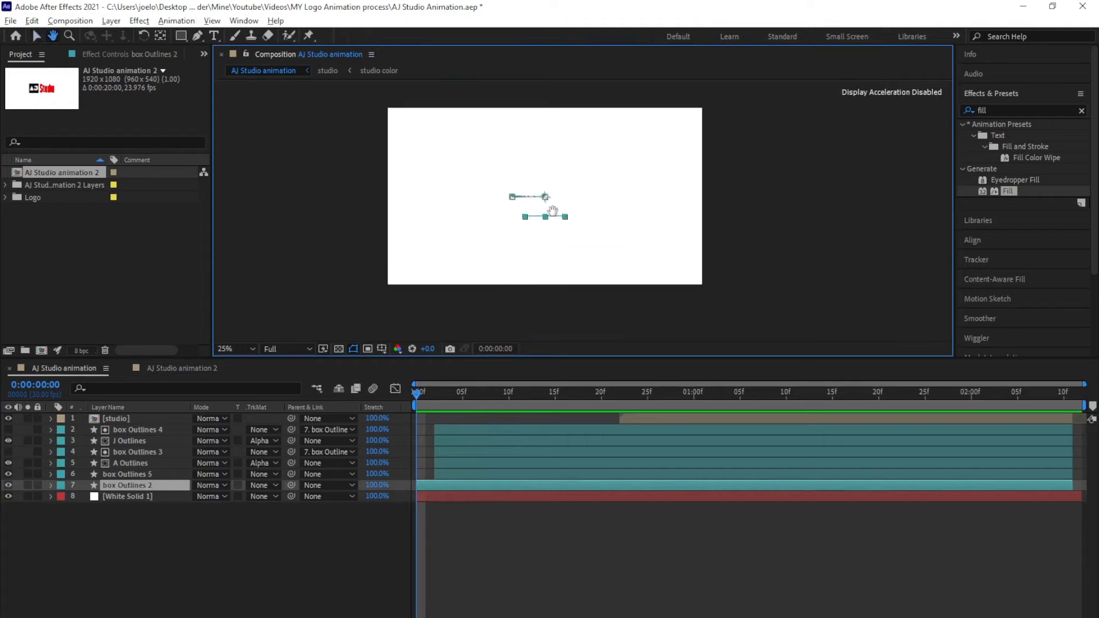
{"action": "left_click_drag", "start_coordinate": [410, 393], "coordinate": [730, 422]}
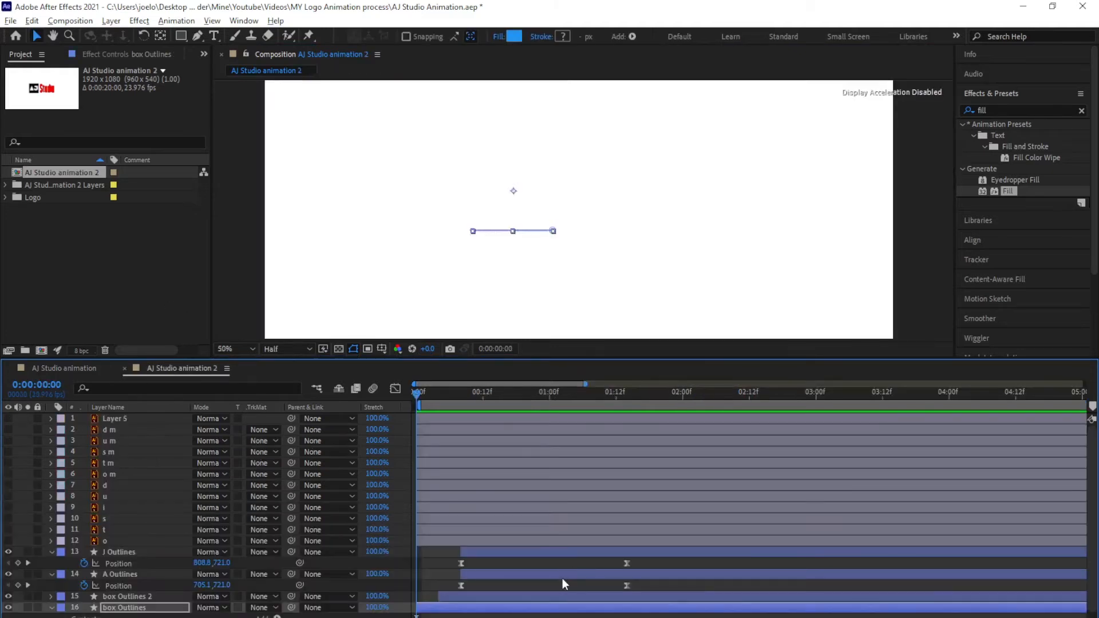
At 1:21, add a new null layer to the composition
{"action": "left_click_drag", "start_coordinate": [420, 391], "coordinate": [664, 448]}
{"action": "scroll", "coordinate": [546, 214], "scroll_direction": "down", "scroll_amount": 4}
{"action": "key", "text": "ctrl+shift+alt+y"}
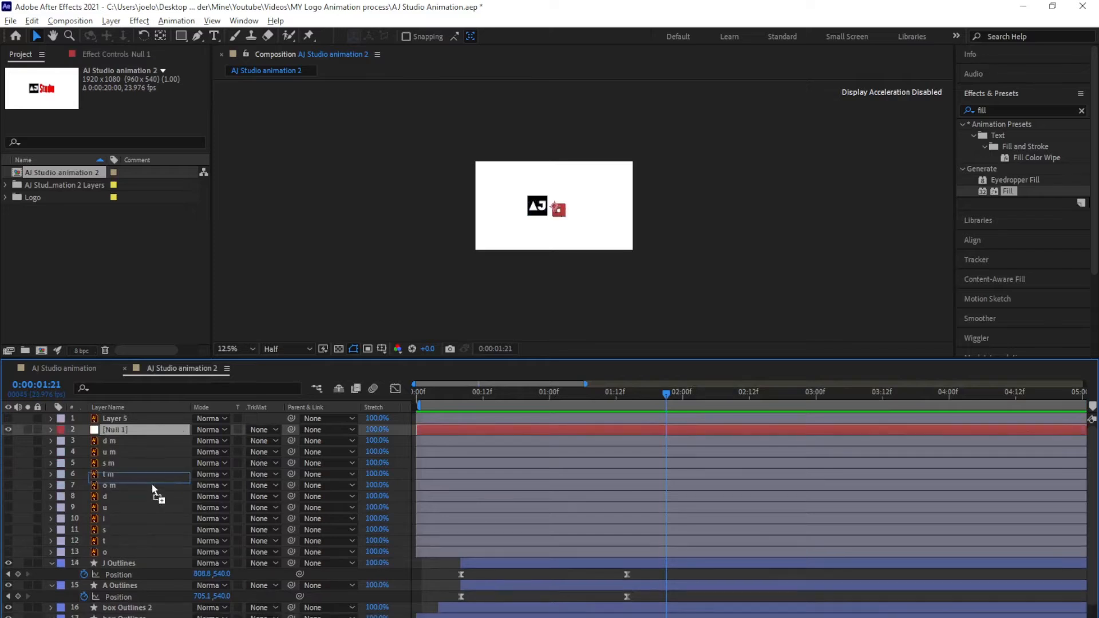
Move Null 1 down in the layer stack to sit just above J Outlines
{"action": "left_click_drag", "start_coordinate": [153, 483], "coordinate": [146, 555]}
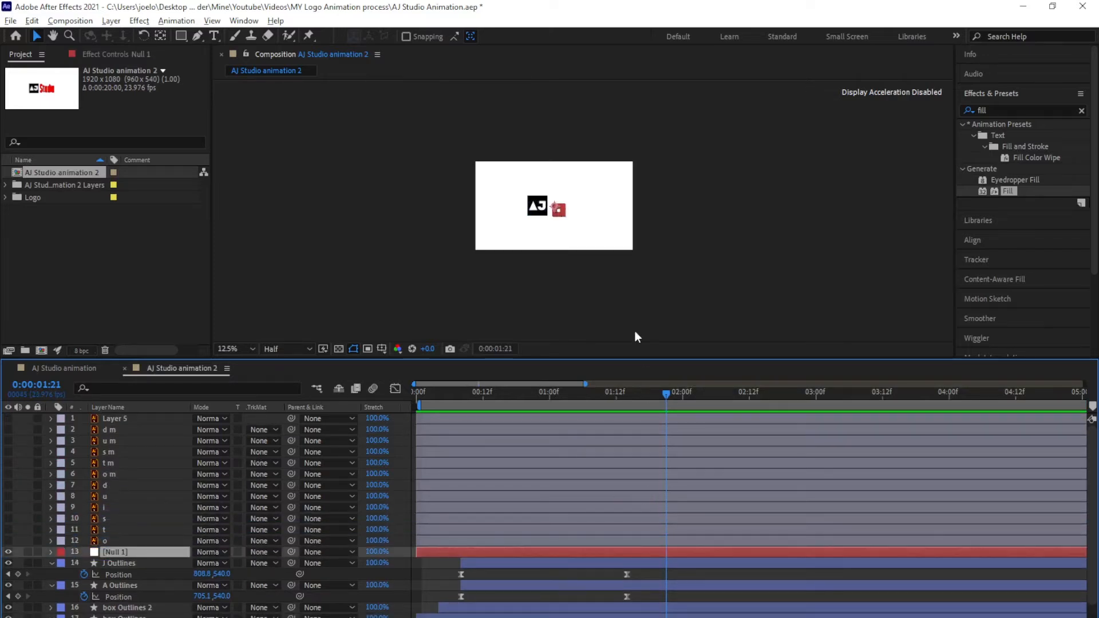
{"action": "scroll", "coordinate": [560, 220], "scroll_direction": "up", "scroll_amount": 4}
{"action": "scroll", "coordinate": [558, 215], "scroll_direction": "down", "scroll_amount": 2}
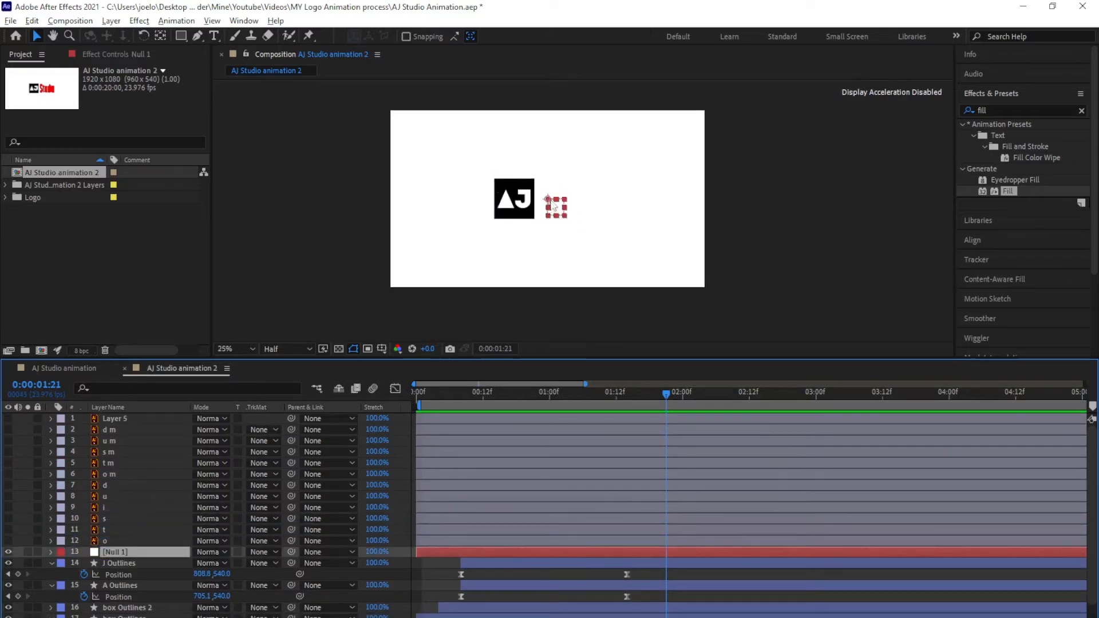
{"action": "scroll", "coordinate": [558, 207], "scroll_direction": "up", "scroll_amount": 2}
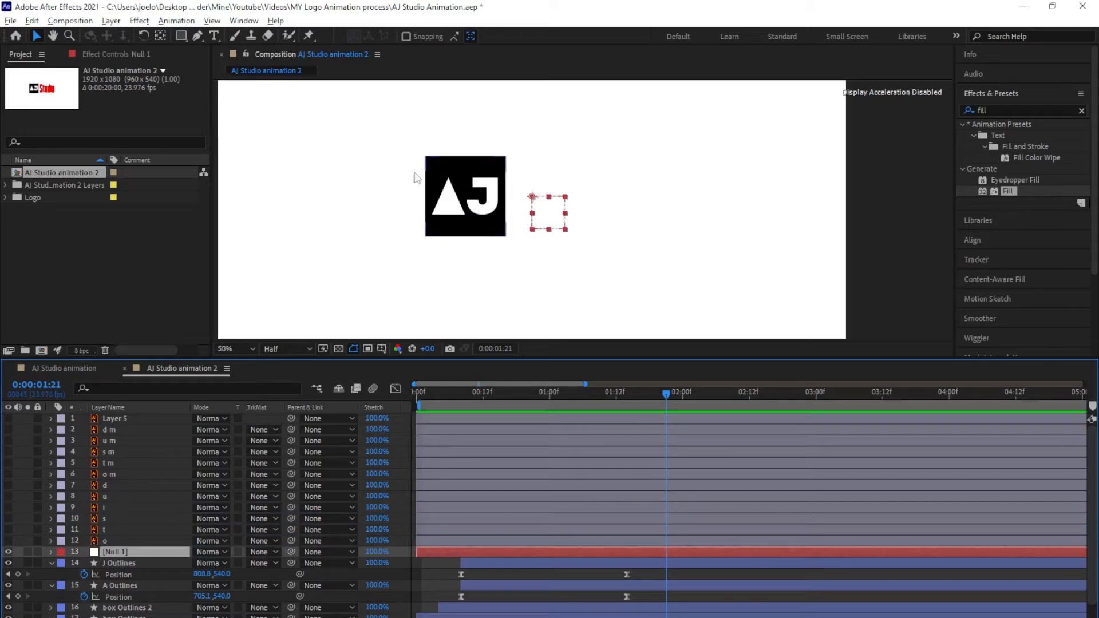
Centre Null 1's anchor point and align it to the comp's horizontal and vertical centre
{"action": "left_click", "coordinate": [160, 35]}
{"action": "key", "text": "ctrl+alt+Home"}
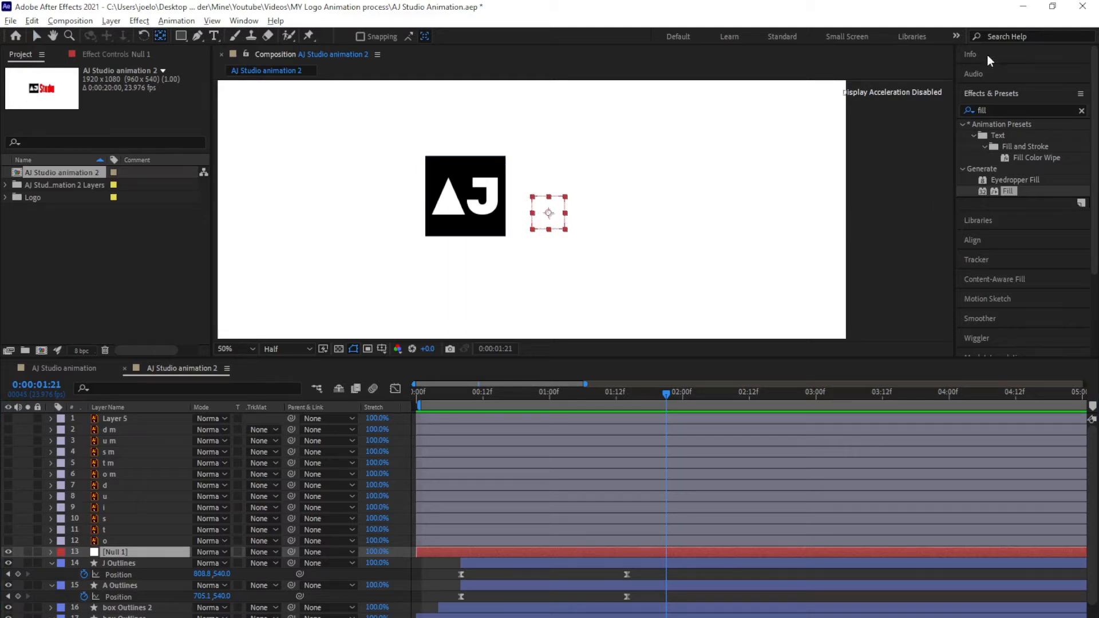
{"action": "left_click", "coordinate": [994, 97]}
{"action": "left_click", "coordinate": [980, 134]}
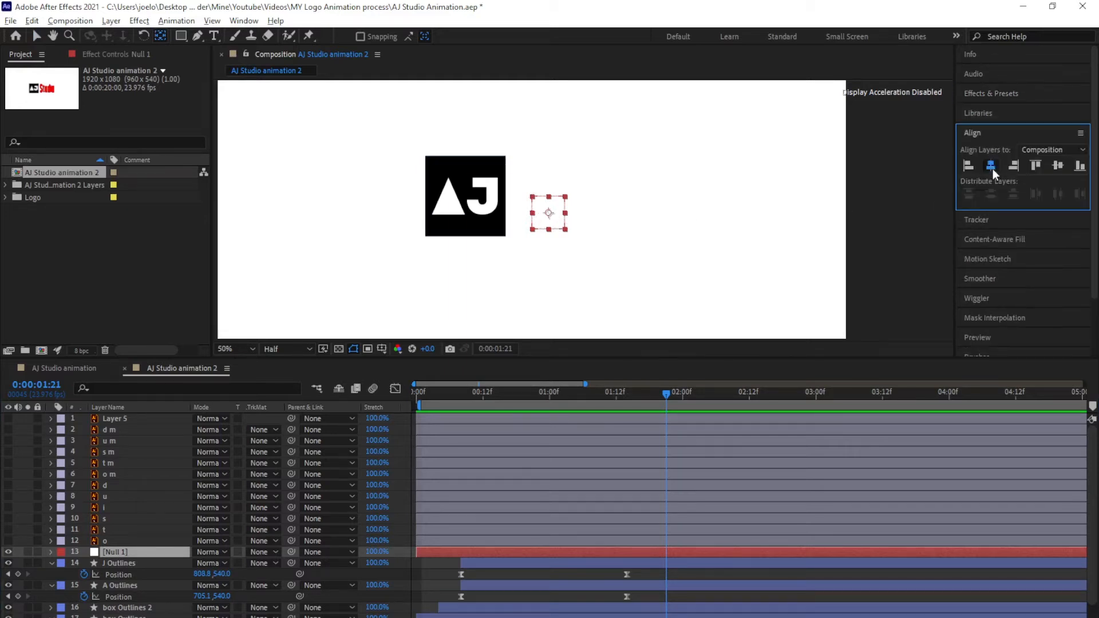
{"action": "left_click", "coordinate": [991, 167]}
{"action": "left_click", "coordinate": [1057, 166]}
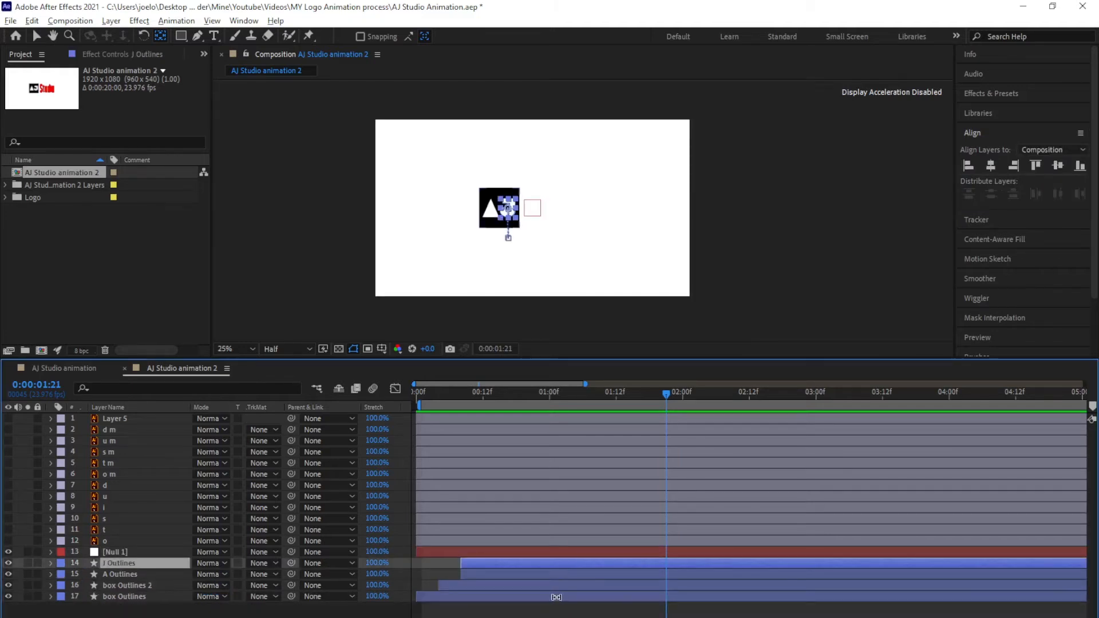
Parent the four AJ logo layers to Null 1 and set its Position keyframe at 0:00
{"action": "left_click", "coordinate": [550, 599], "text": "shift"}
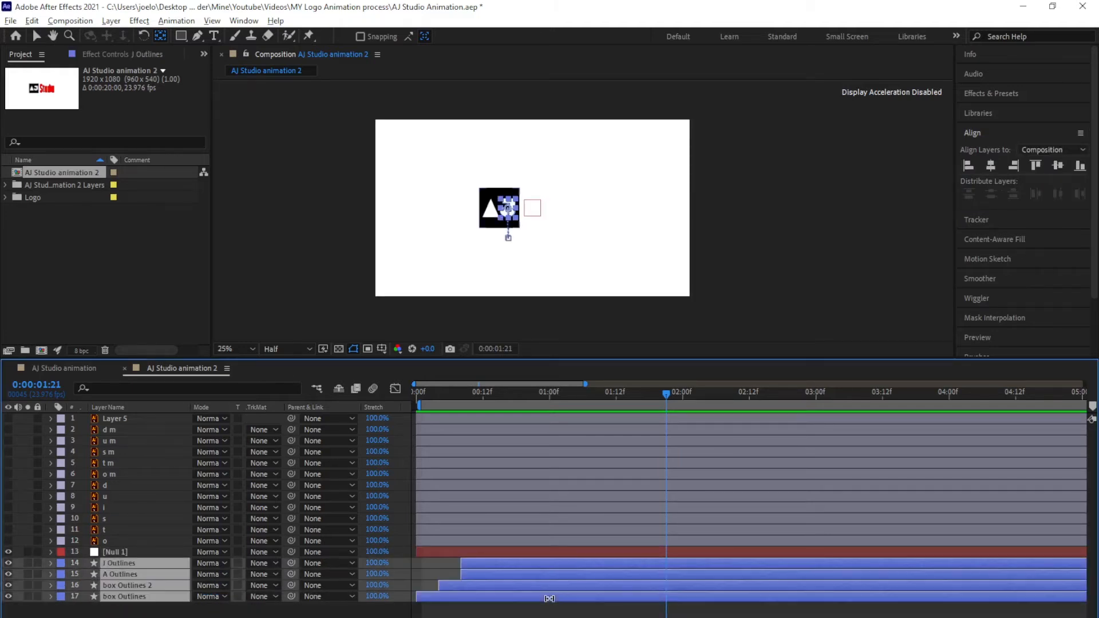
{"action": "left_click_drag", "start_coordinate": [290, 565], "coordinate": [110, 554]}
{"action": "left_click_drag", "start_coordinate": [667, 393], "coordinate": [401, 449]}
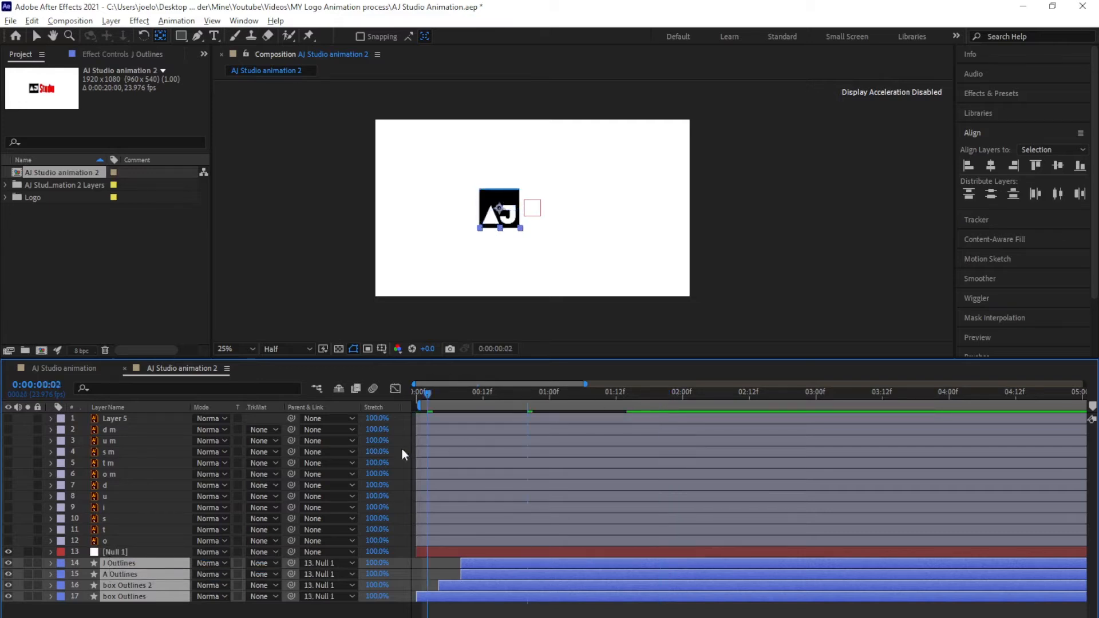
{"action": "double_click", "coordinate": [437, 552]}
{"action": "left_click", "coordinate": [437, 610]}
{"action": "left_click", "coordinate": [437, 552]}
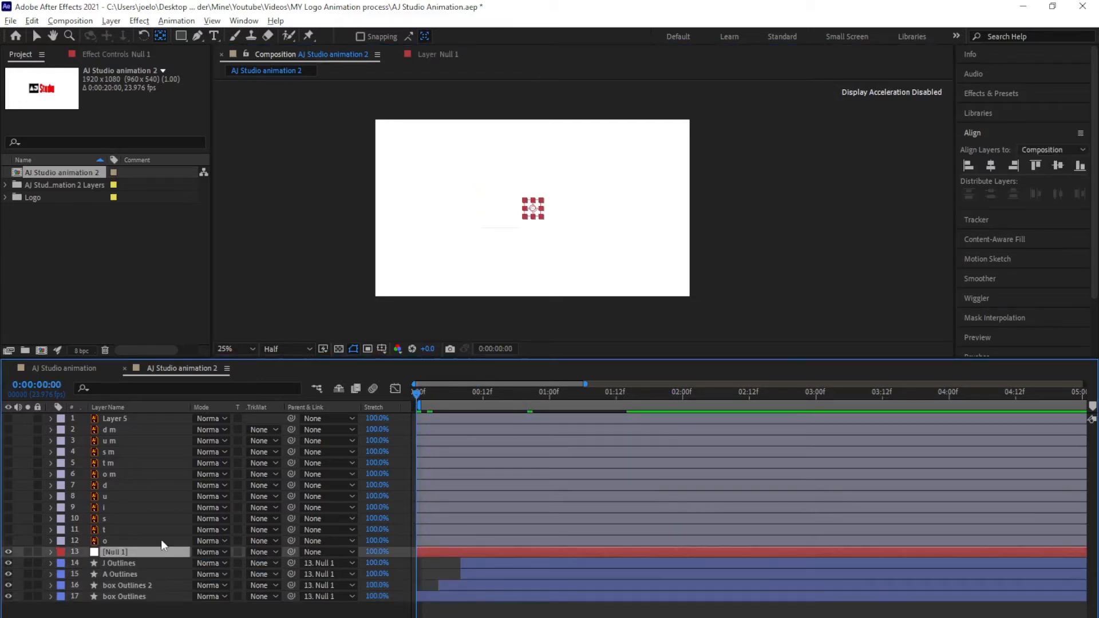
{"action": "key", "text": "p"}
{"action": "left_click", "coordinate": [82, 563]}
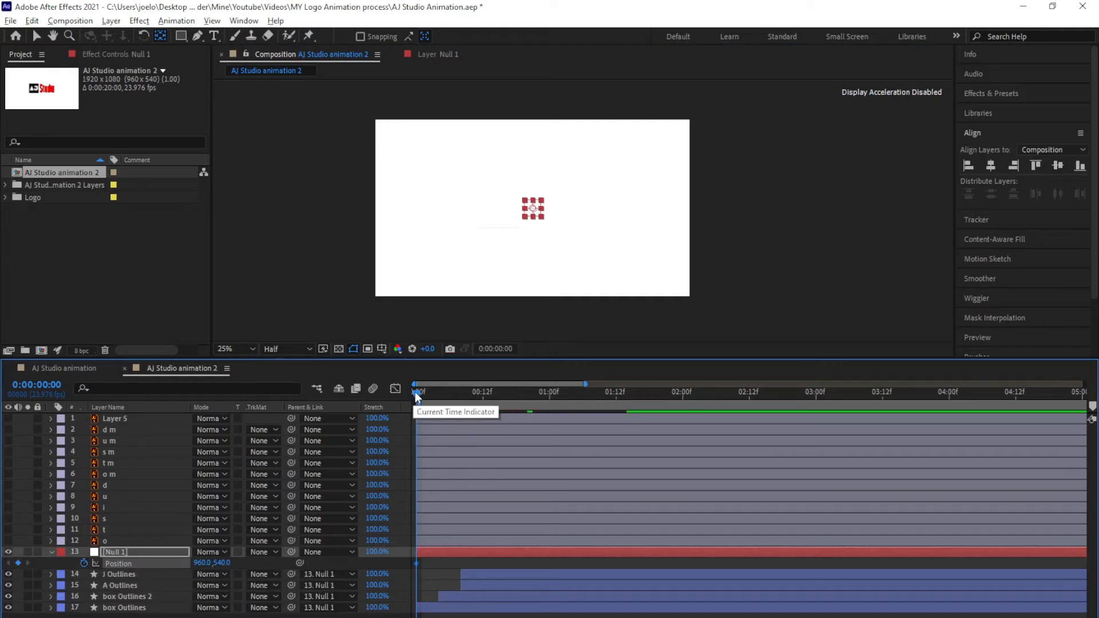
Add a Null 1 Position keyframe at J's 1:14 keyframe, nudging its horizontal position right
{"action": "left_click_drag", "start_coordinate": [414, 392], "coordinate": [591, 415]}
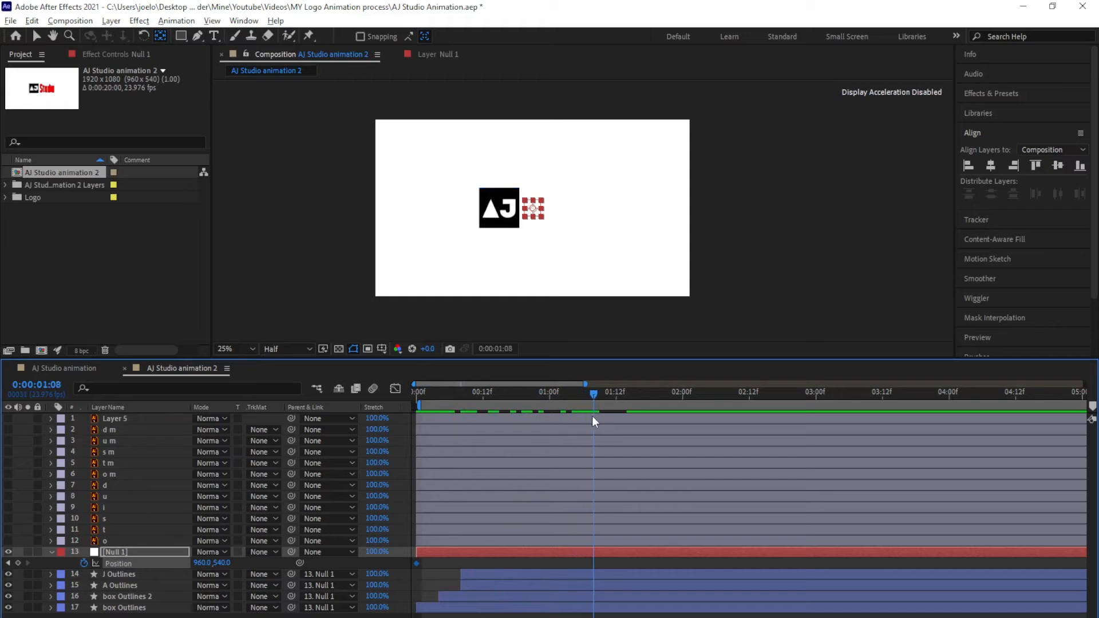
{"action": "left_click", "coordinate": [573, 578]}
{"action": "key", "text": "p"}
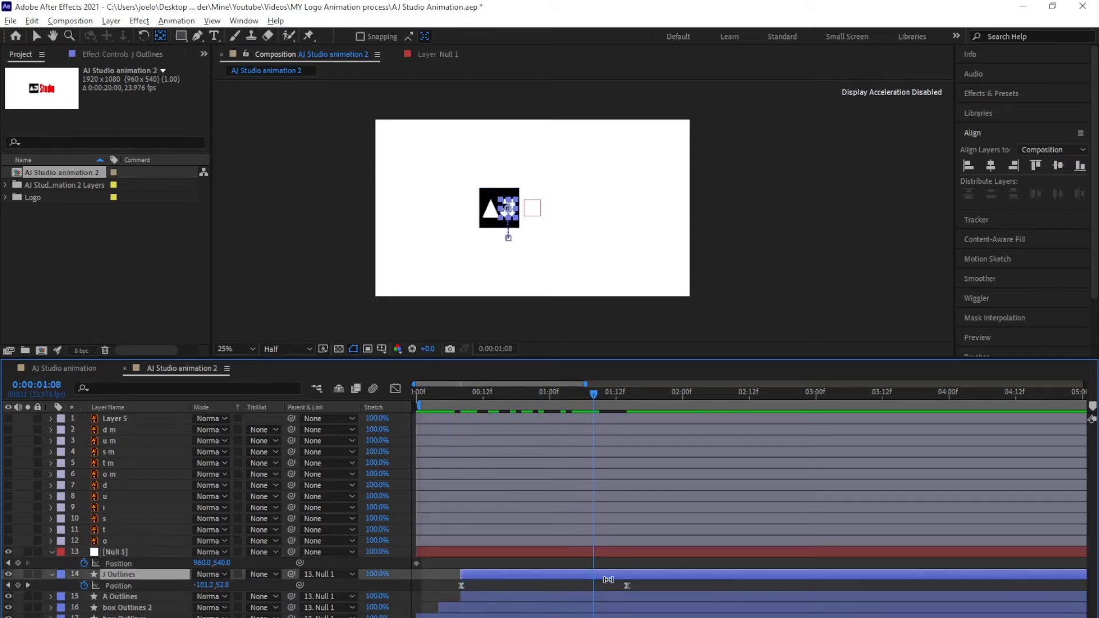
{"action": "left_click_drag", "start_coordinate": [599, 396], "coordinate": [623, 402]}
{"action": "left_click", "coordinate": [19, 563]}
{"action": "left_click_drag", "start_coordinate": [628, 395], "coordinate": [418, 427]}
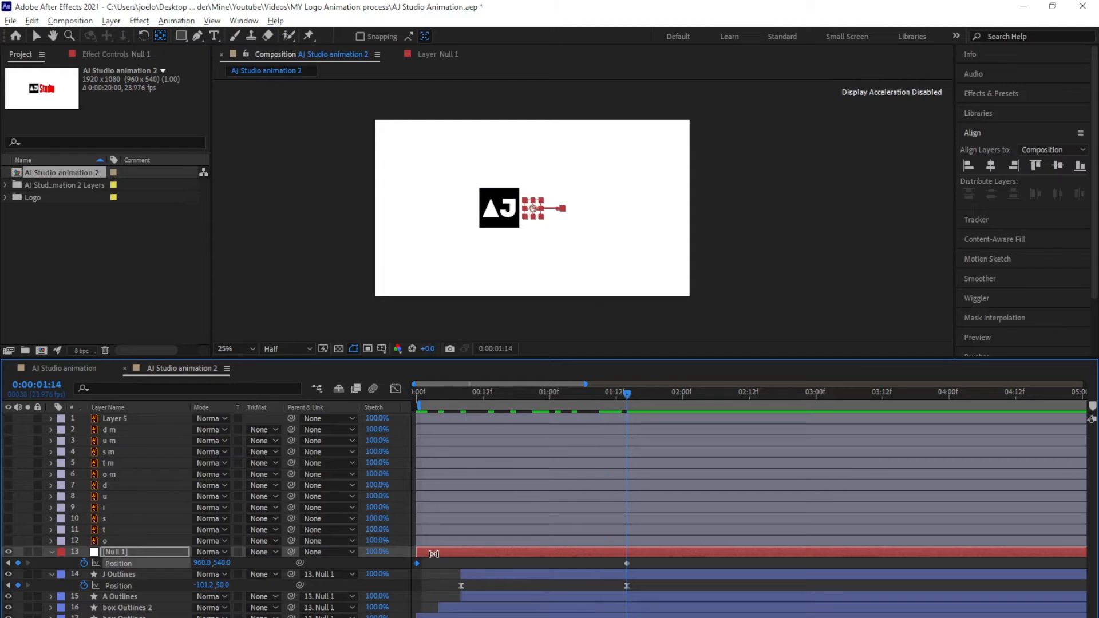
{"action": "left_click_drag", "start_coordinate": [434, 555], "coordinate": [639, 560]}
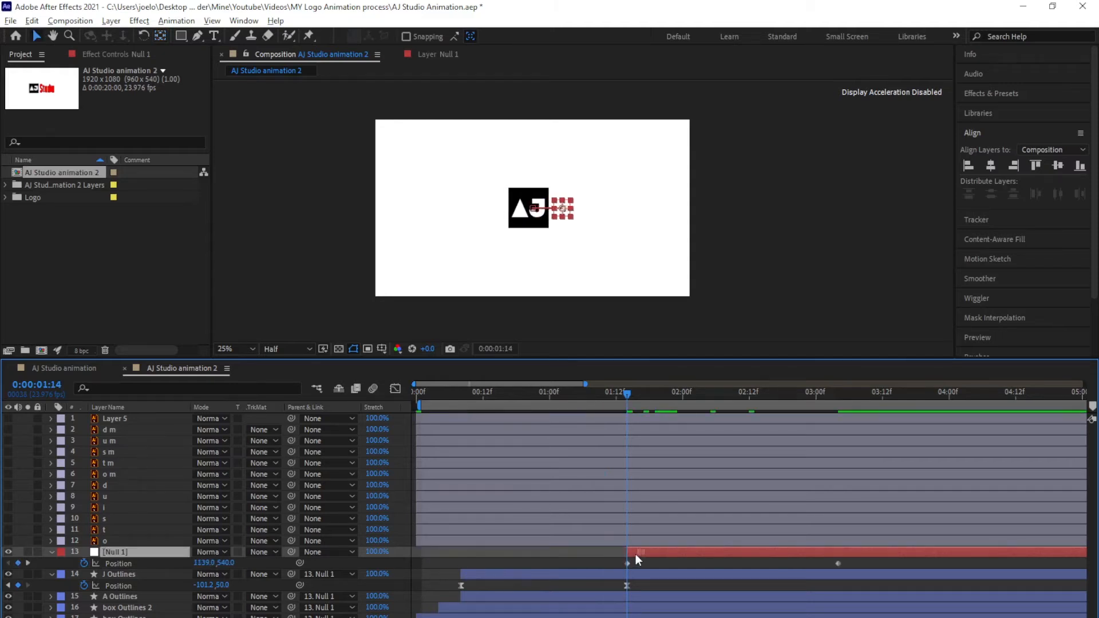
{"action": "left_click_drag", "start_coordinate": [204, 564], "coordinate": [245, 568]}
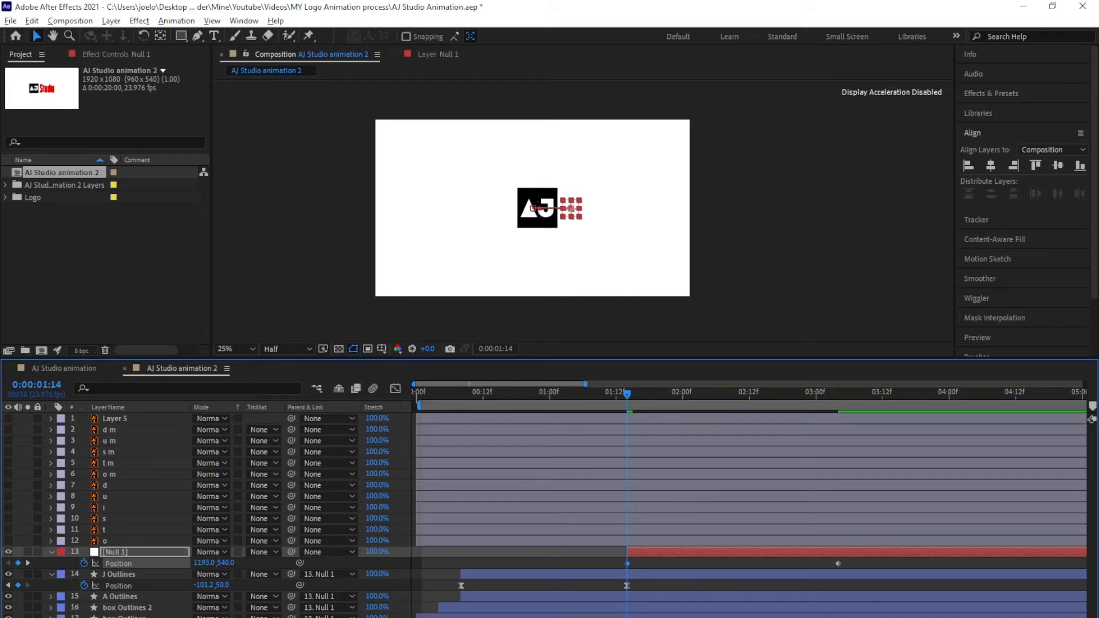
Copy the starting Position keyframe to 01:06, then shift it later to about 01:13
{"action": "left_click_drag", "start_coordinate": [796, 394], "coordinate": [687, 394]}
{"action": "left_click_drag", "start_coordinate": [633, 552], "coordinate": [423, 551]}
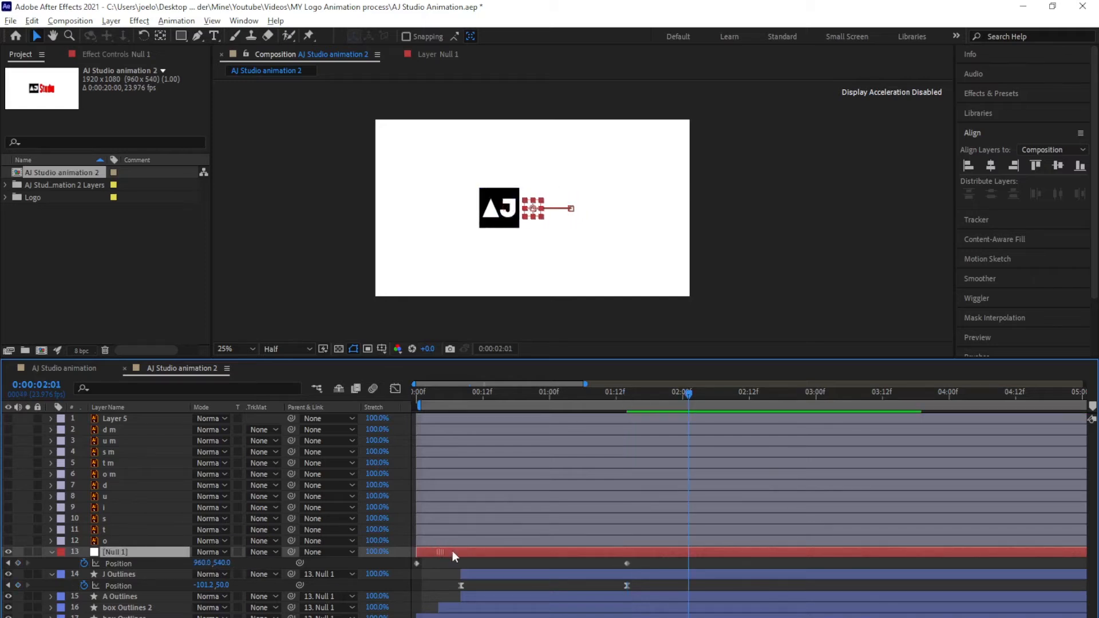
{"action": "left_click_drag", "start_coordinate": [688, 394], "coordinate": [583, 394]}
{"action": "left_click", "coordinate": [417, 564]}
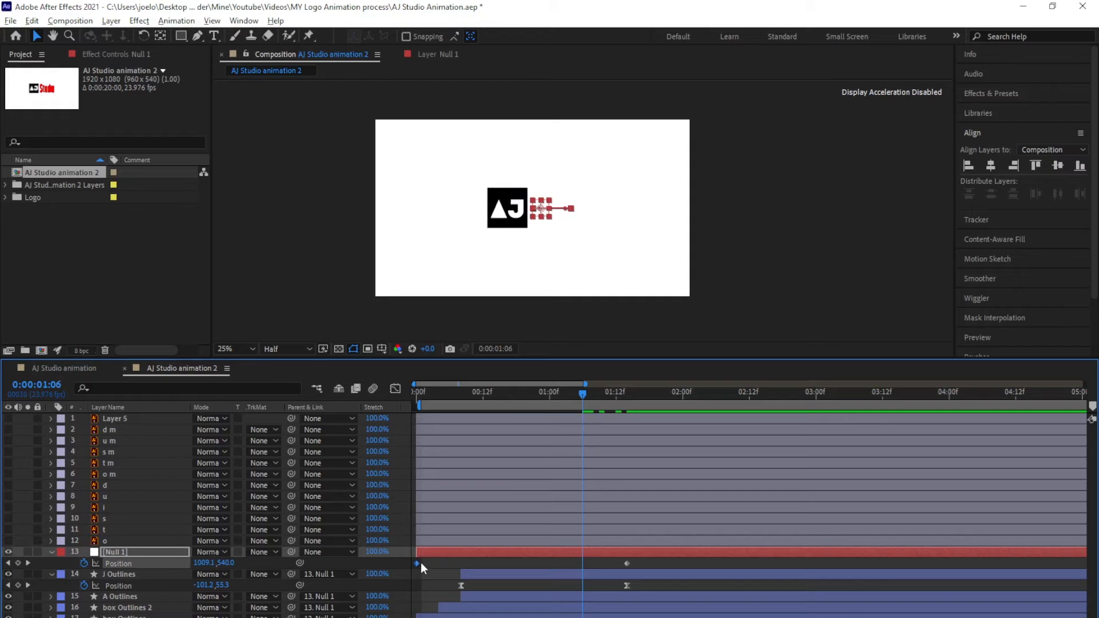
{"action": "key", "text": "ctrl+c"}
{"action": "key", "text": "ctrl+v"}
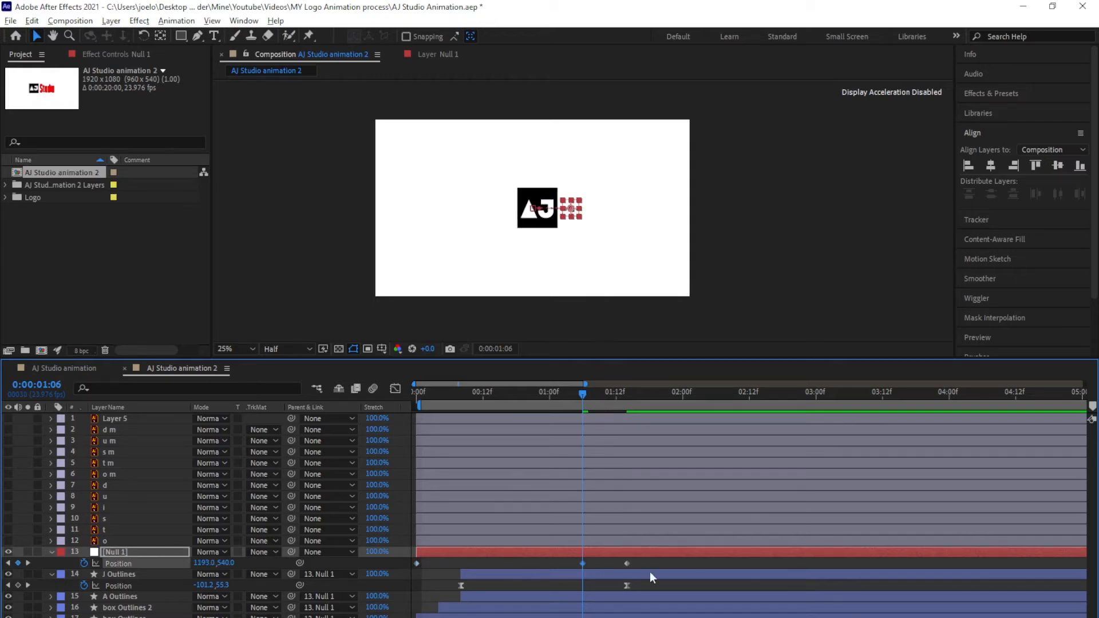
{"action": "left_click_drag", "start_coordinate": [581, 564], "coordinate": [626, 565]}
Move Null 1's last Position keyframe to 02:00 so the logo settles at 960,540
{"action": "left_click_drag", "start_coordinate": [583, 394], "coordinate": [559, 574]}
{"action": "left_click", "coordinate": [558, 574]}
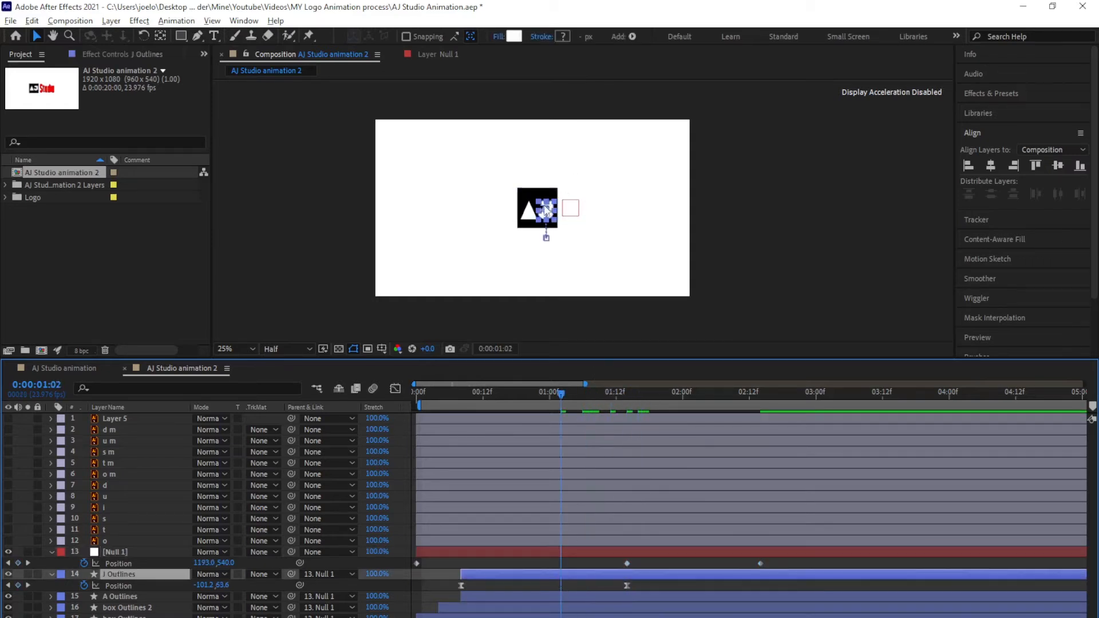
{"action": "left_click_drag", "start_coordinate": [563, 394], "coordinate": [624, 511]}
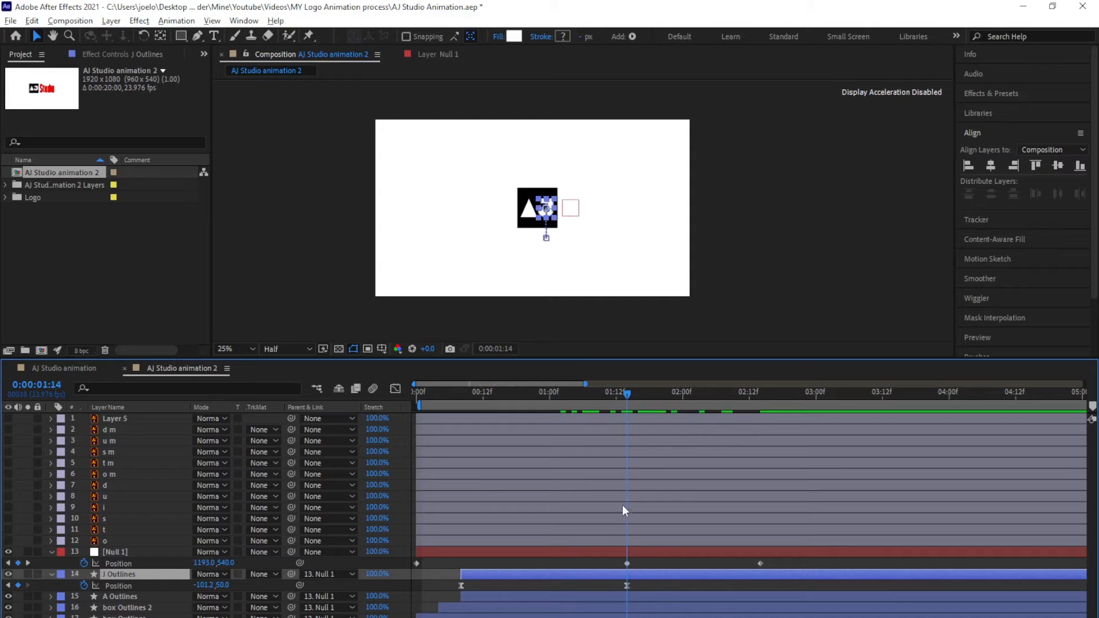
{"action": "key", "text": "shift+Page_Down"}
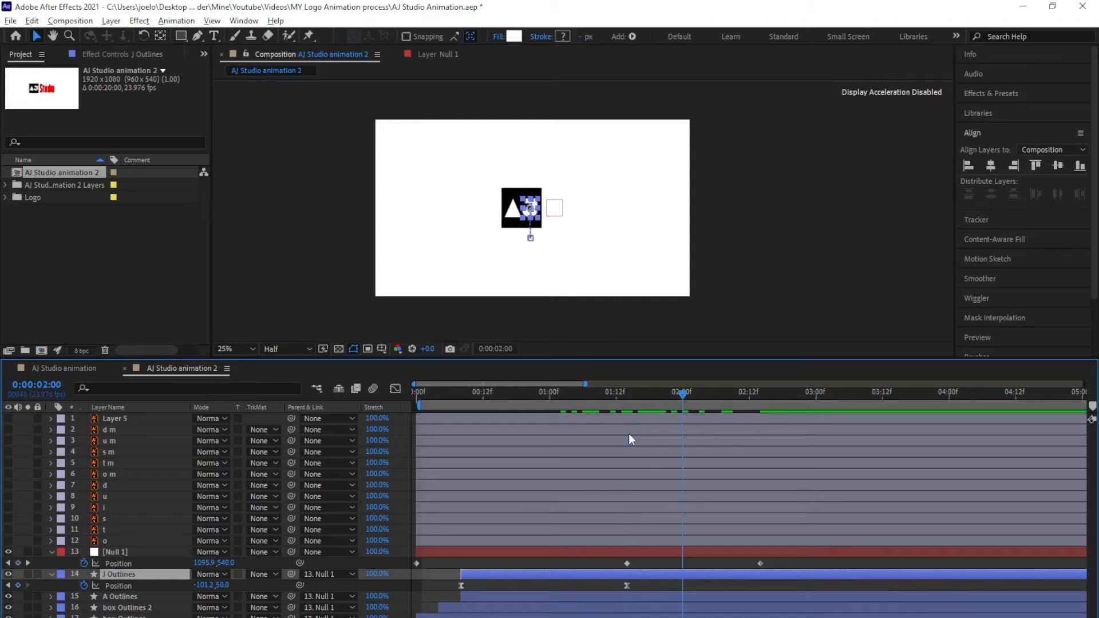
{"action": "left_click_drag", "start_coordinate": [761, 564], "coordinate": [722, 572]}
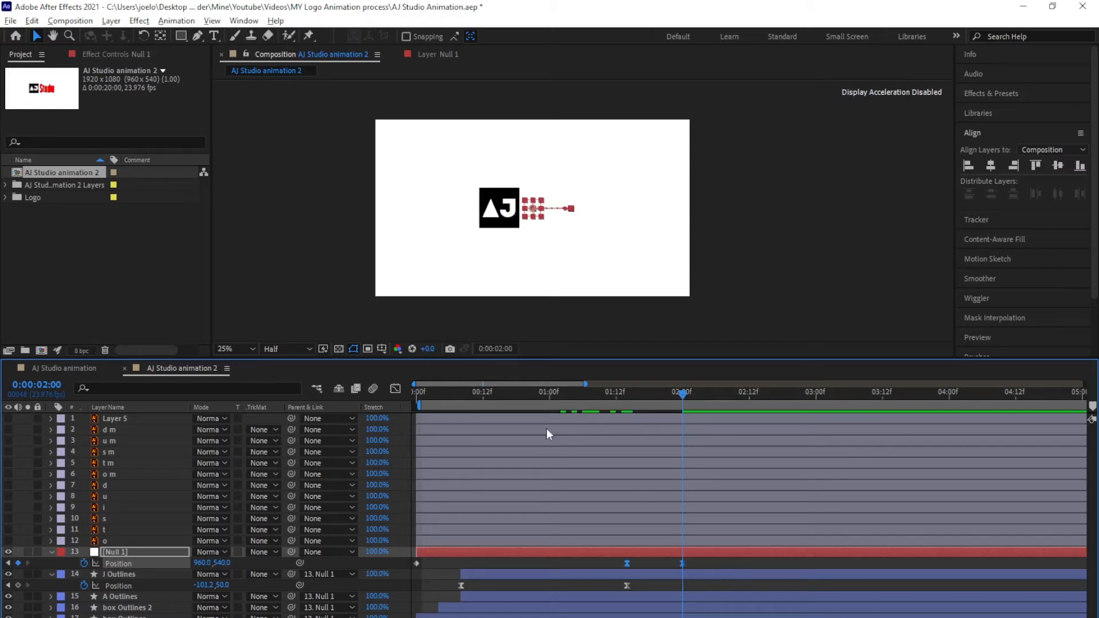
{"action": "left_click", "coordinate": [395, 389]}
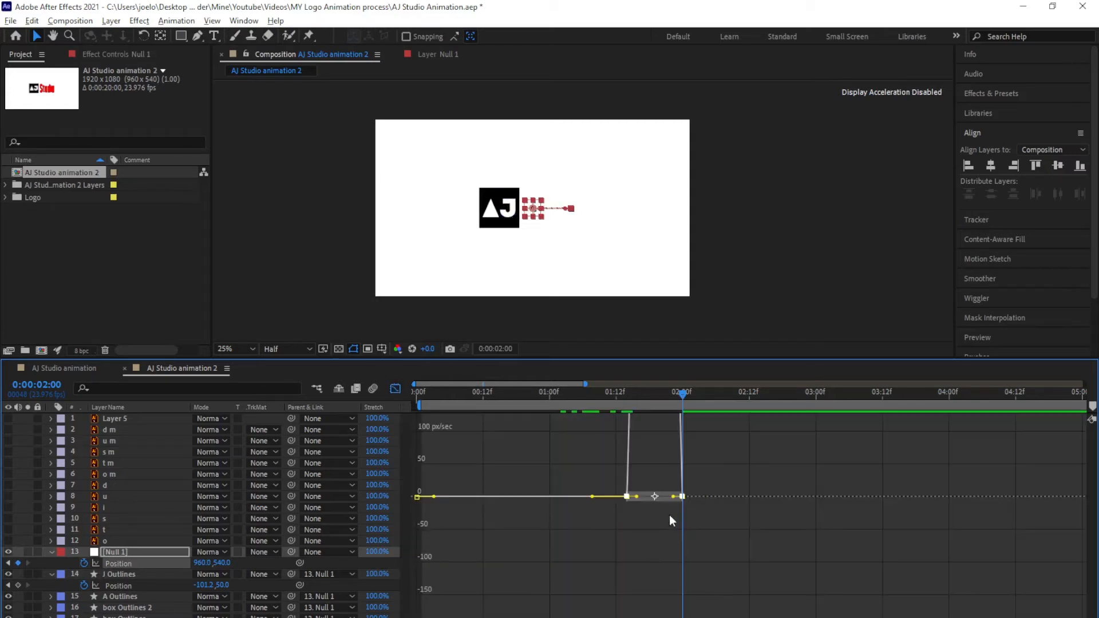
Ease the motion into Null 1's final Position keyframe in the speed graph
{"action": "left_click", "coordinate": [674, 497]}
{"action": "mouse_move", "coordinate": [673, 497]}
{"action": "left_mouse_down"}
{"action": "mouse_move", "coordinate": [622, 497]}
{"action": "mouse_move", "coordinate": [654, 497]}
{"action": "left_mouse_up"}
{"action": "left_click", "coordinate": [396, 389]}
Preview the logo animation from the start and stop at 02:00
{"action": "key", "text": "Home"}
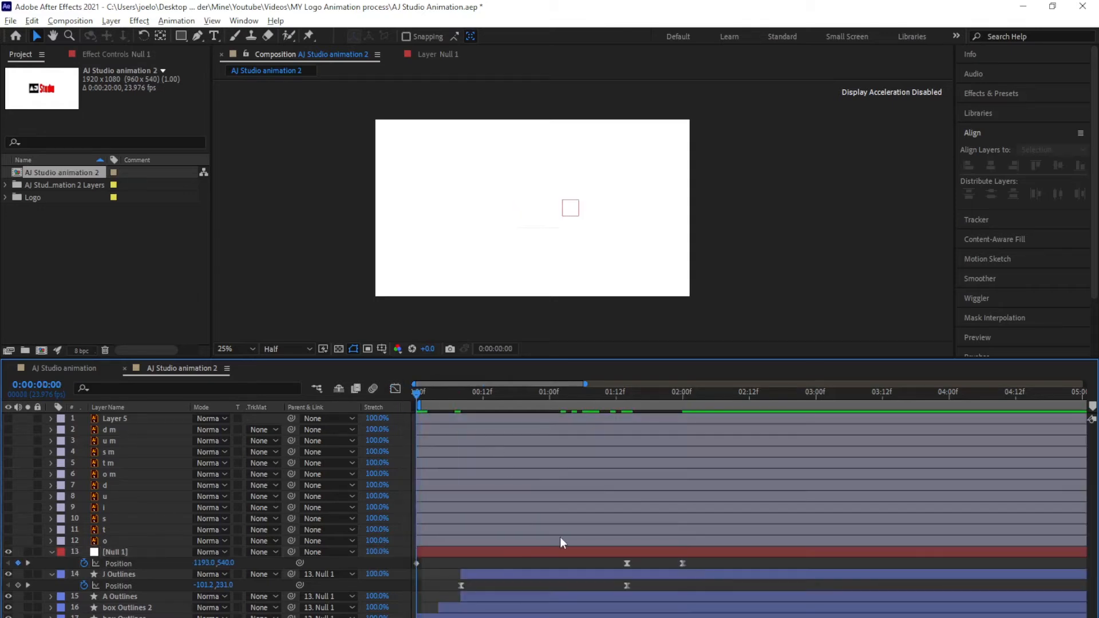
{"action": "key", "text": "space"}
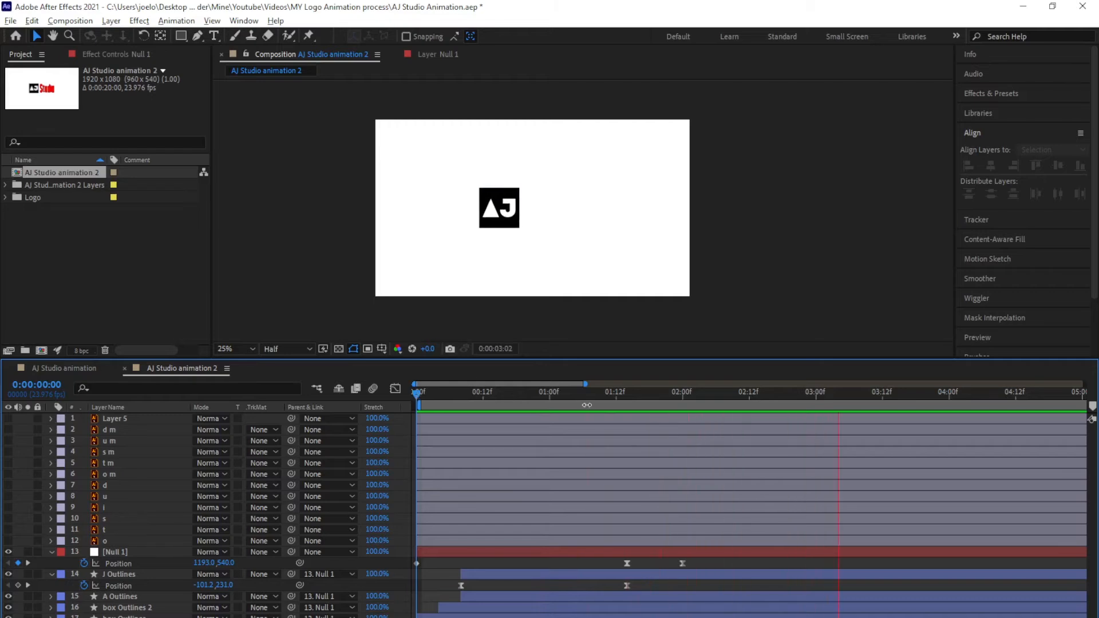
{"action": "left_click_drag", "start_coordinate": [600, 396], "coordinate": [679, 404]}
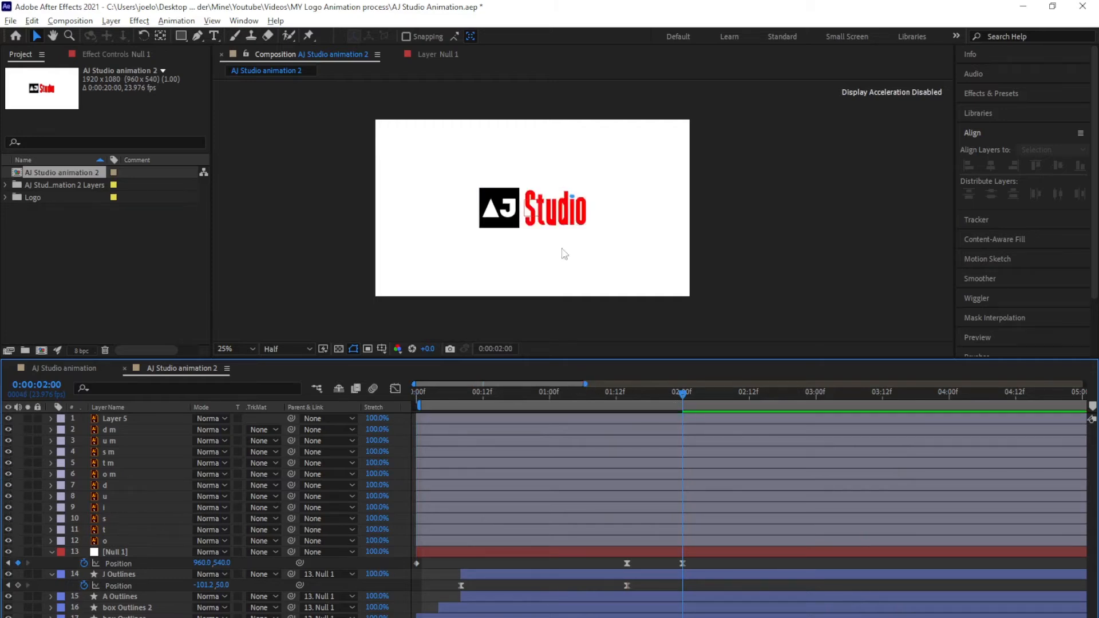
Test-move the red S and undo, then hide Layer 5 and the five red m layers
{"action": "scroll", "coordinate": [541, 232], "scroll_direction": "up", "scroll_amount": 2}
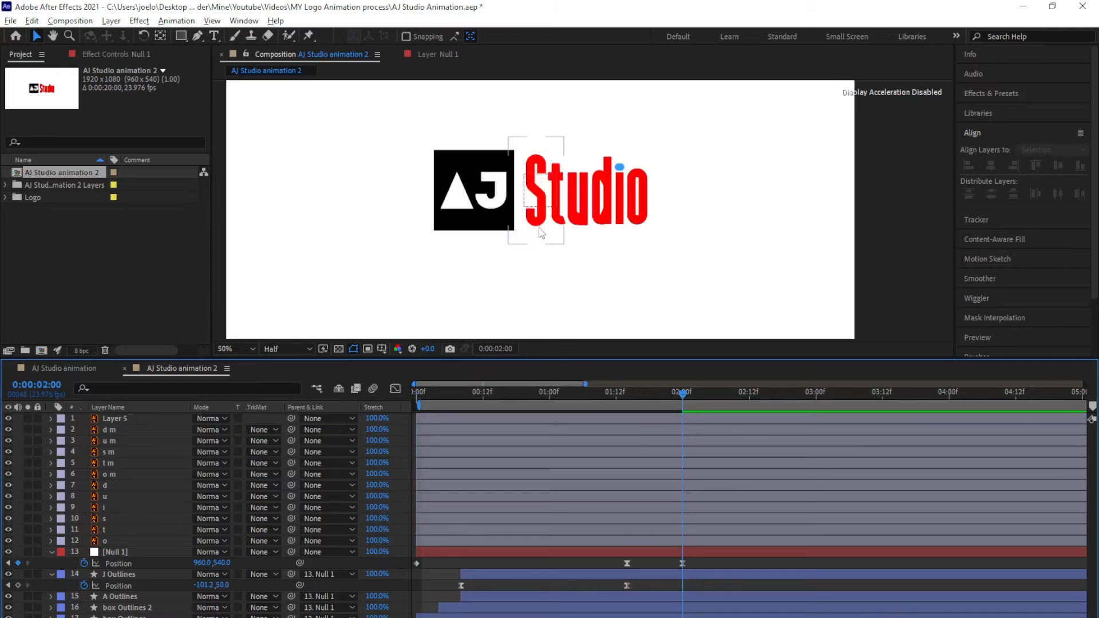
{"action": "left_click", "coordinate": [536, 197]}
{"action": "left_click_drag", "start_coordinate": [536, 197], "coordinate": [541, 158]}
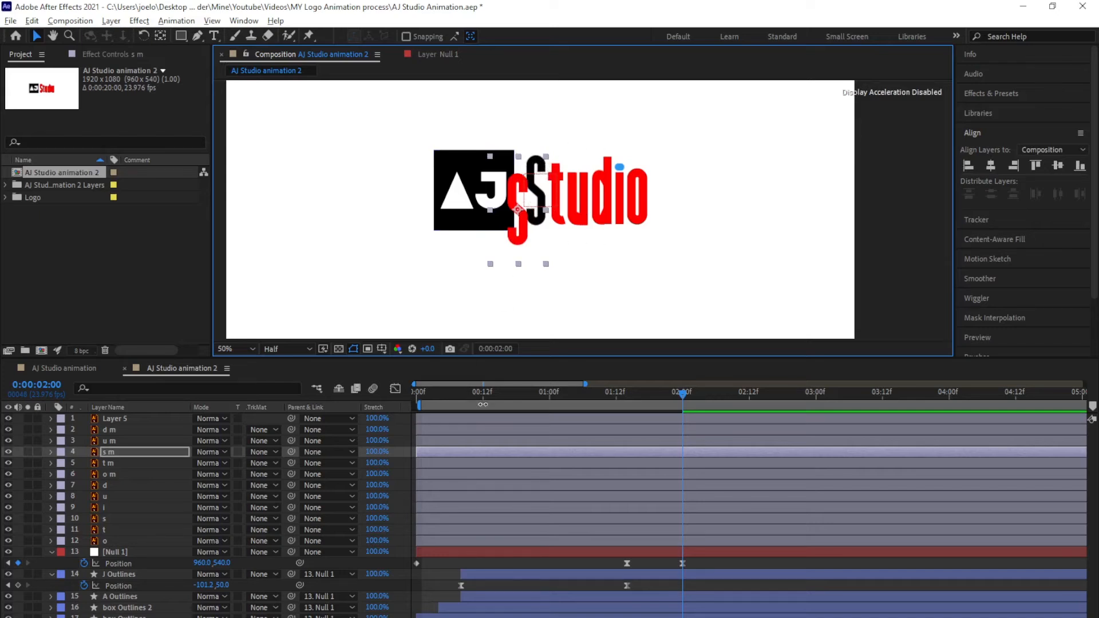
{"action": "key", "text": "ctrl+z"}
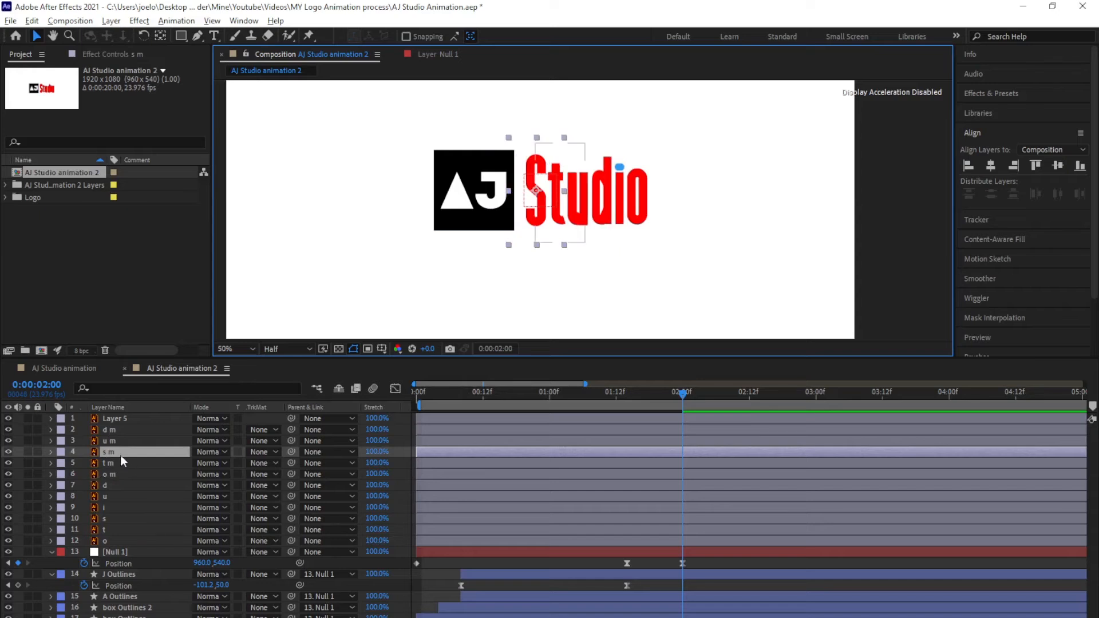
{"action": "left_click_drag", "start_coordinate": [9, 419], "coordinate": [9, 477]}
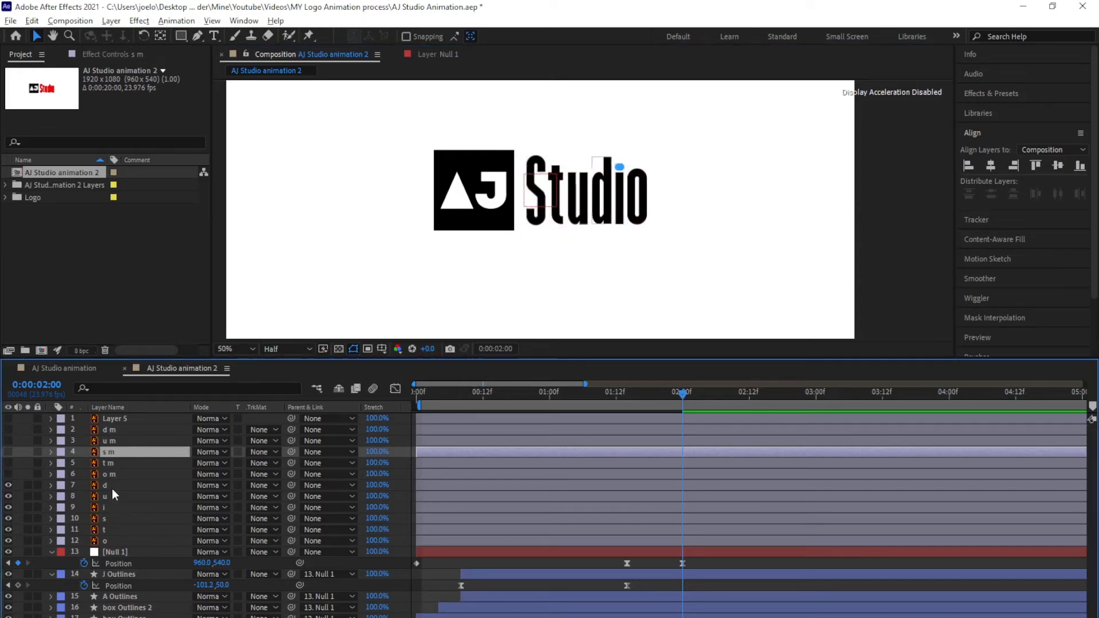
{"action": "mouse_move", "coordinate": [9, 485]}
{"action": "left_mouse_down"}
{"action": "mouse_move", "coordinate": [9, 519]}
{"action": "mouse_move", "coordinate": [9, 485]}
{"action": "left_mouse_up"}
{"action": "left_click", "coordinate": [111, 541]}
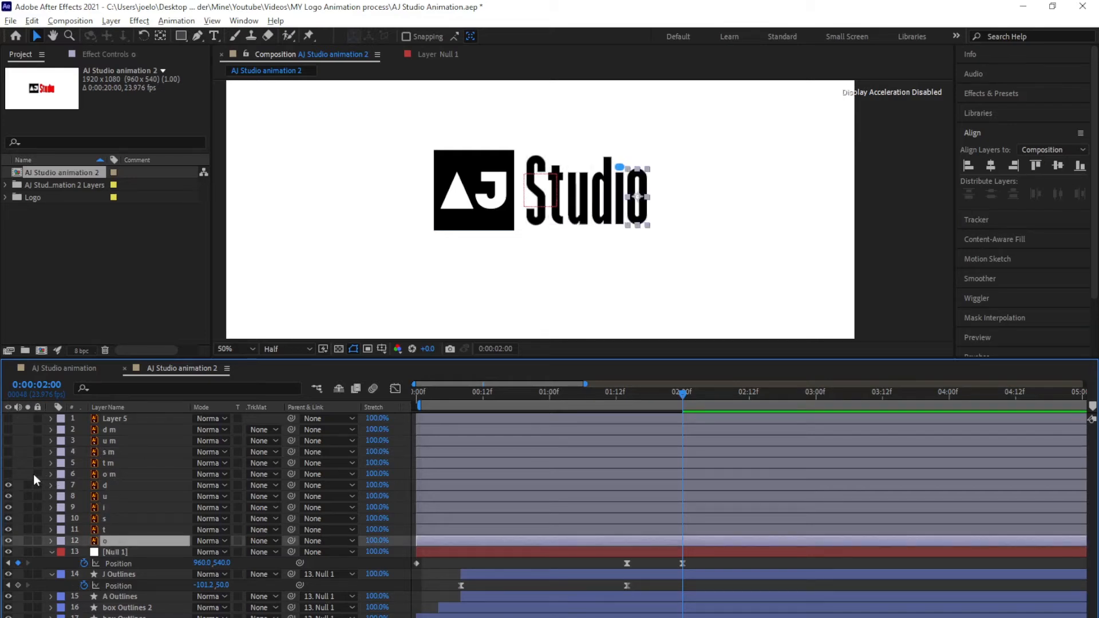
Make the red letter layers visible again and reorder the black o, i, d, u, t layers
{"action": "left_click", "coordinate": [9, 474]}
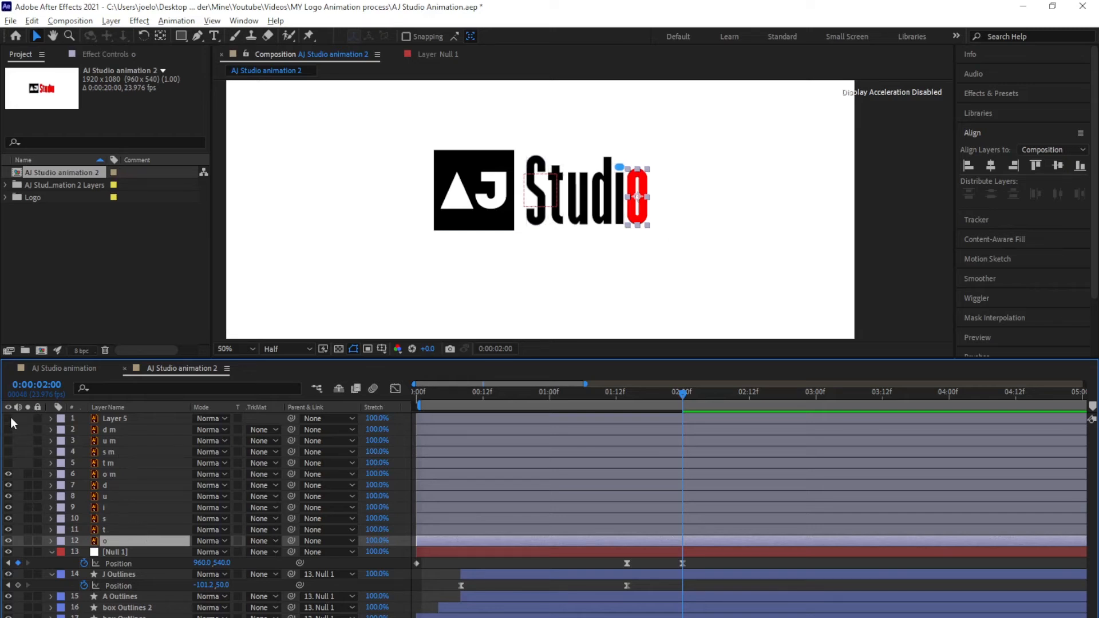
{"action": "left_click_drag", "start_coordinate": [10, 418], "coordinate": [9, 467]}
{"action": "mouse_move", "coordinate": [104, 519]}
{"action": "left_mouse_down"}
{"action": "mouse_move", "coordinate": [106, 546]}
{"action": "mouse_move", "coordinate": [106, 535]}
{"action": "left_mouse_up"}
{"action": "left_click_drag", "start_coordinate": [105, 497], "coordinate": [108, 524]}
{"action": "left_click_drag", "start_coordinate": [105, 486], "coordinate": [108, 514]}
{"action": "left_click_drag", "start_coordinate": [104, 486], "coordinate": [107, 503]}
Stack s m, t m, Layer 5, u m and d m directly above their matching letters
{"action": "left_click_drag", "start_coordinate": [111, 452], "coordinate": [114, 528]}
{"action": "left_click_drag", "start_coordinate": [112, 452], "coordinate": [114, 509]}
{"action": "left_click_drag", "start_coordinate": [118, 419], "coordinate": [119, 466]}
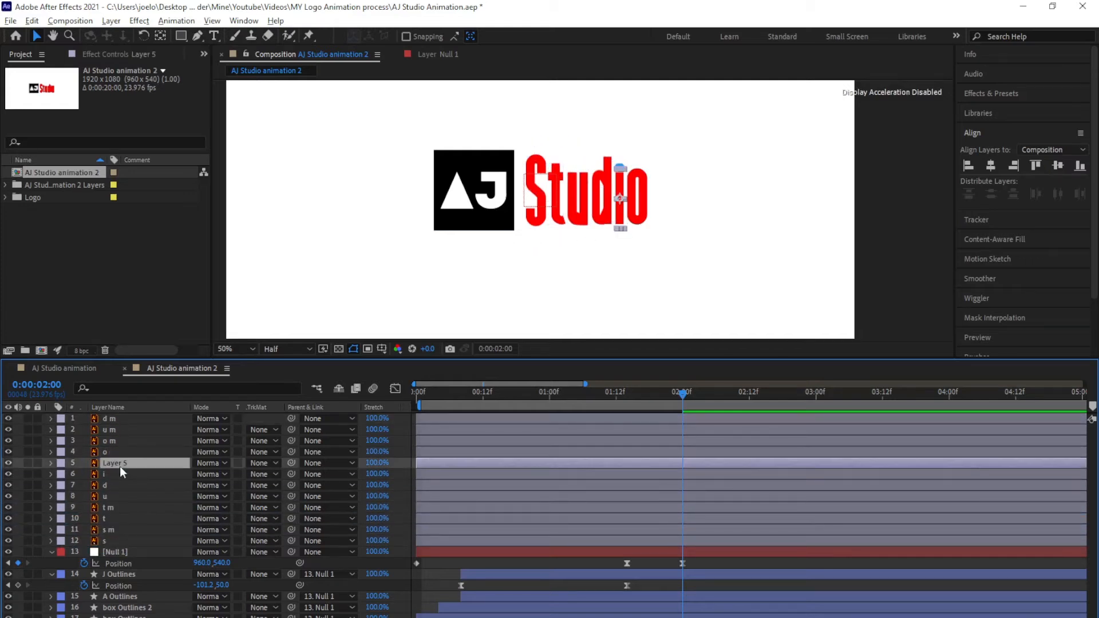
{"action": "left_click_drag", "start_coordinate": [107, 429], "coordinate": [110, 491]}
{"action": "left_click_drag", "start_coordinate": [109, 419], "coordinate": [118, 458]}
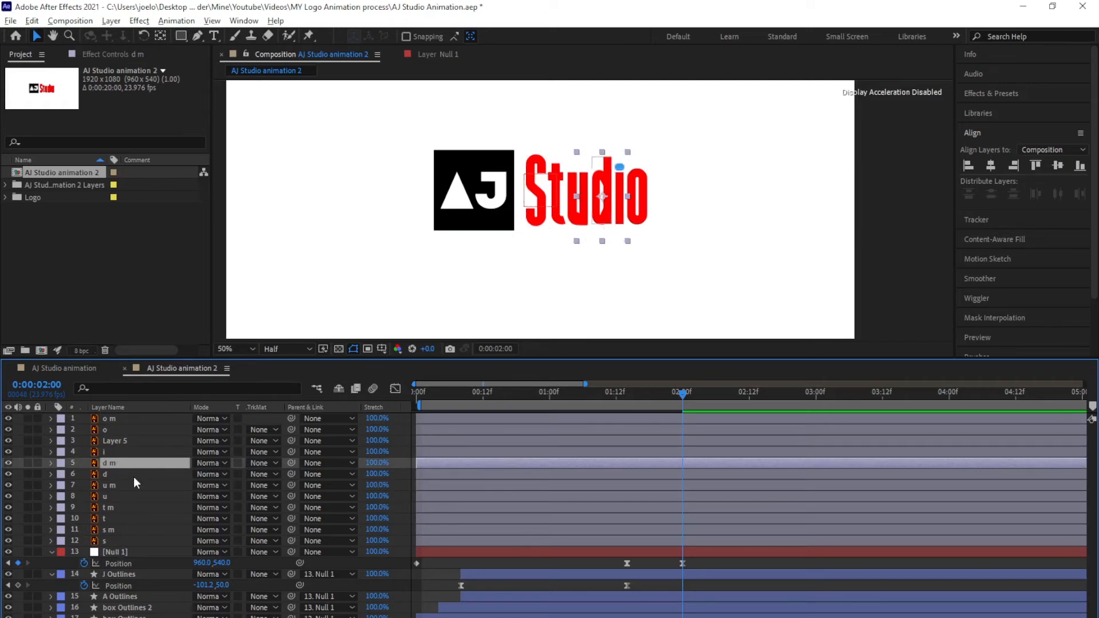
{"action": "left_click", "coordinate": [108, 419]}
Pre-compose the twelve Studio letter layers into a new composition named 'text'
{"action": "left_click", "coordinate": [105, 541], "text": "shift"}
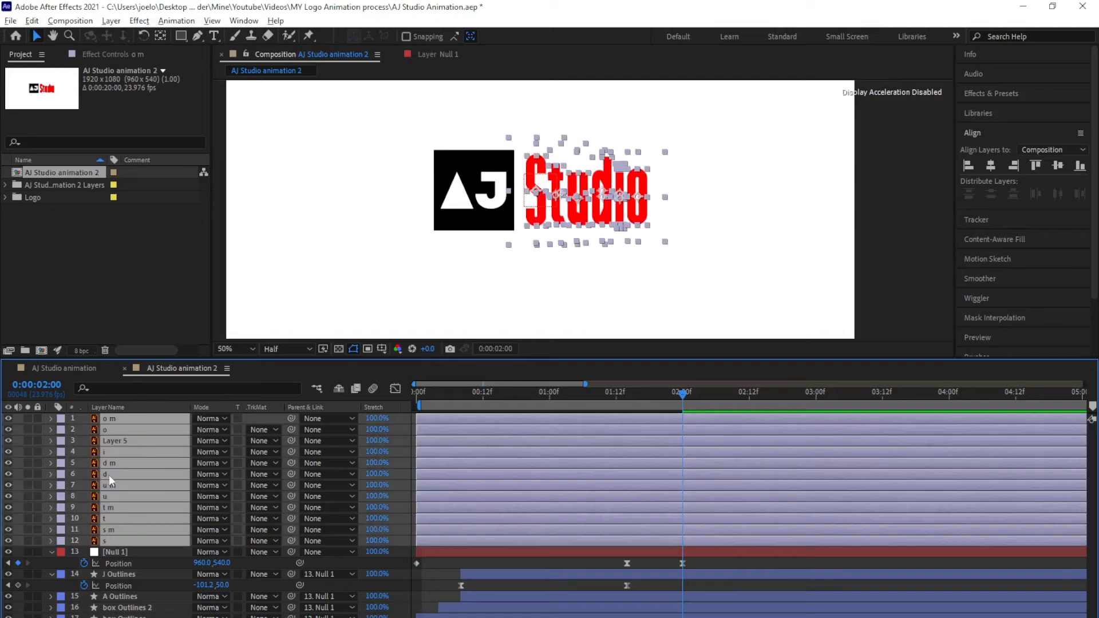
{"action": "right_click", "coordinate": [122, 464]}
{"action": "left_click", "coordinate": [171, 394]}
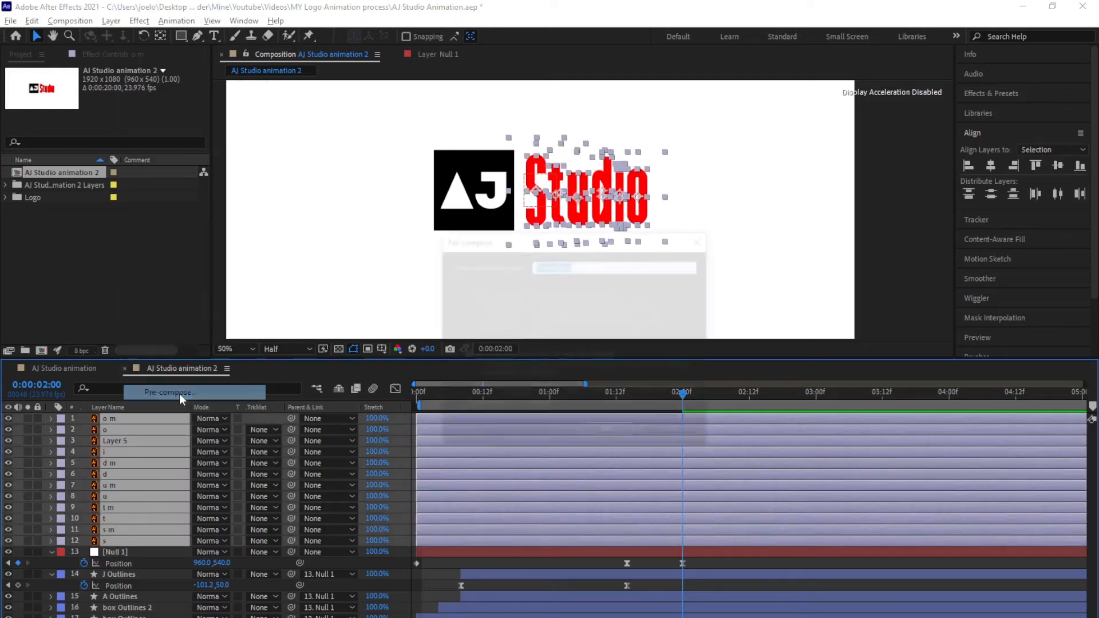
{"action": "type", "text": "text"}
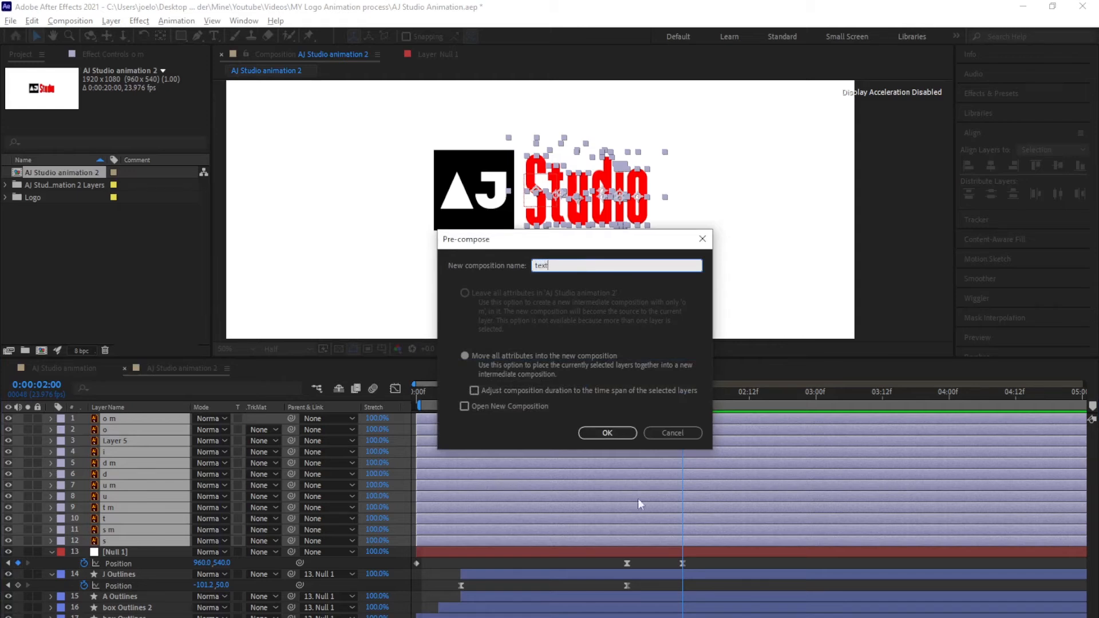
{"action": "left_click", "coordinate": [606, 437]}
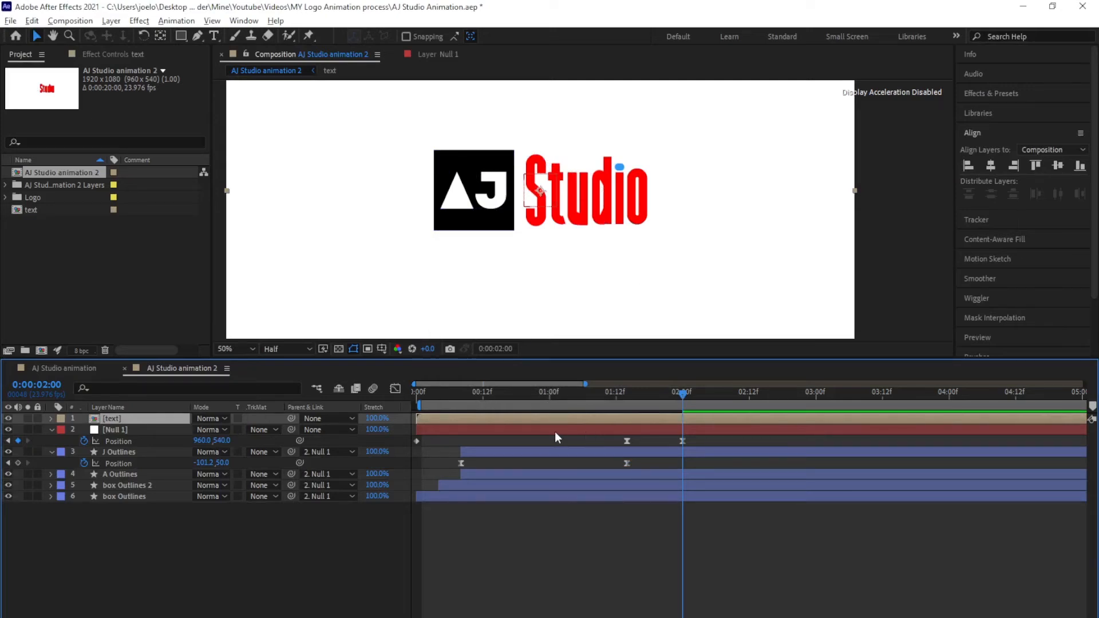
Open the text pre-composition and toggle the red S to check the s m matte against the black S
{"action": "double_click", "coordinate": [111, 420]}
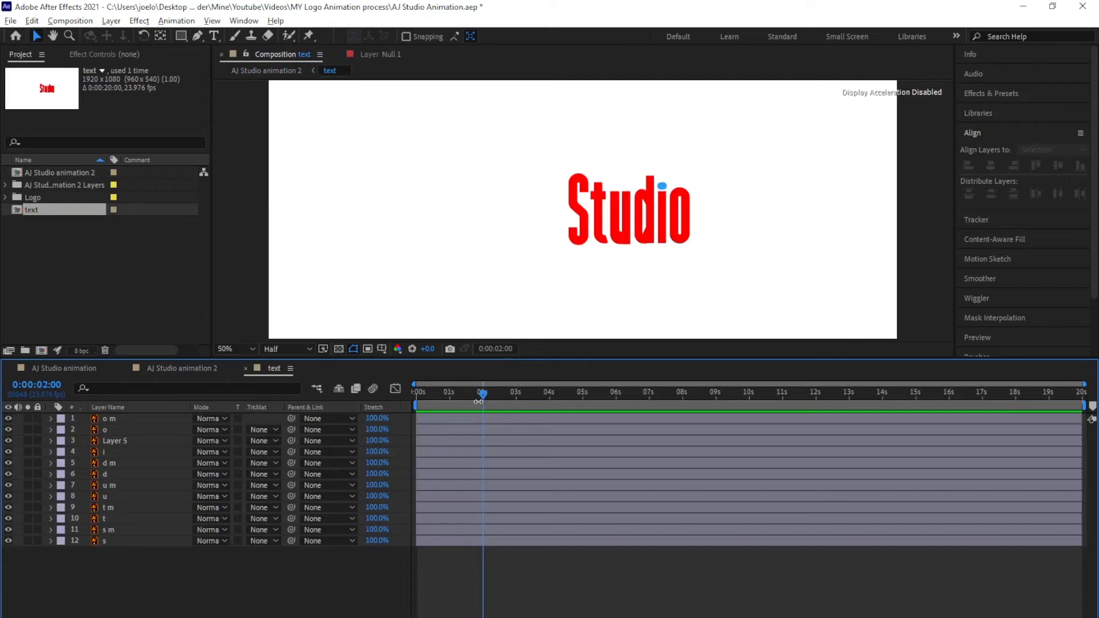
{"action": "left_click", "coordinate": [145, 531]}
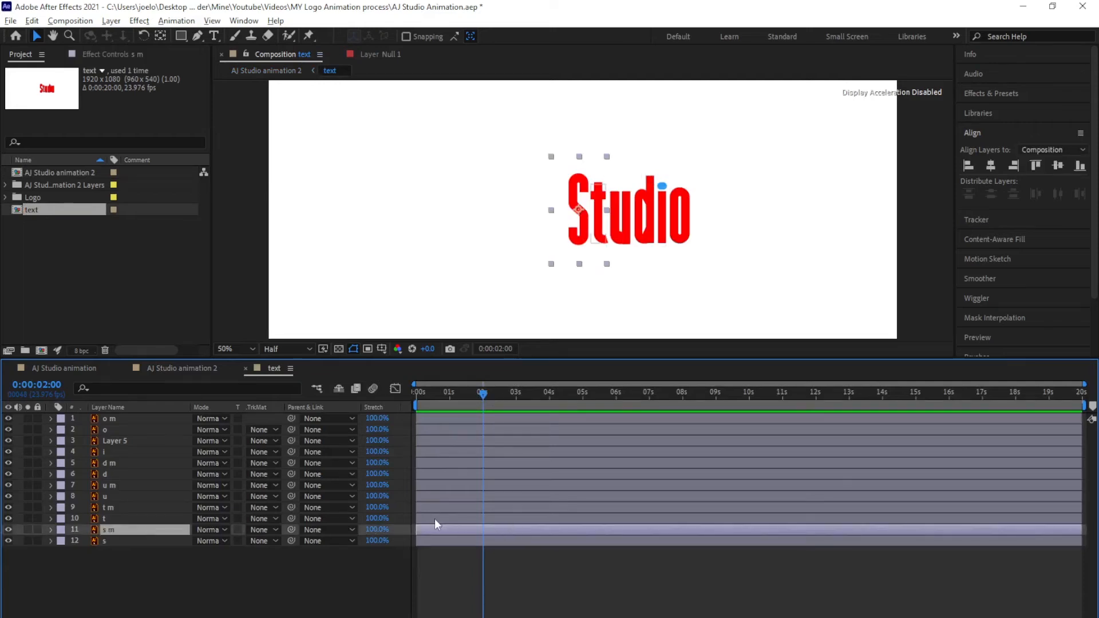
{"action": "left_click", "coordinate": [8, 530]}
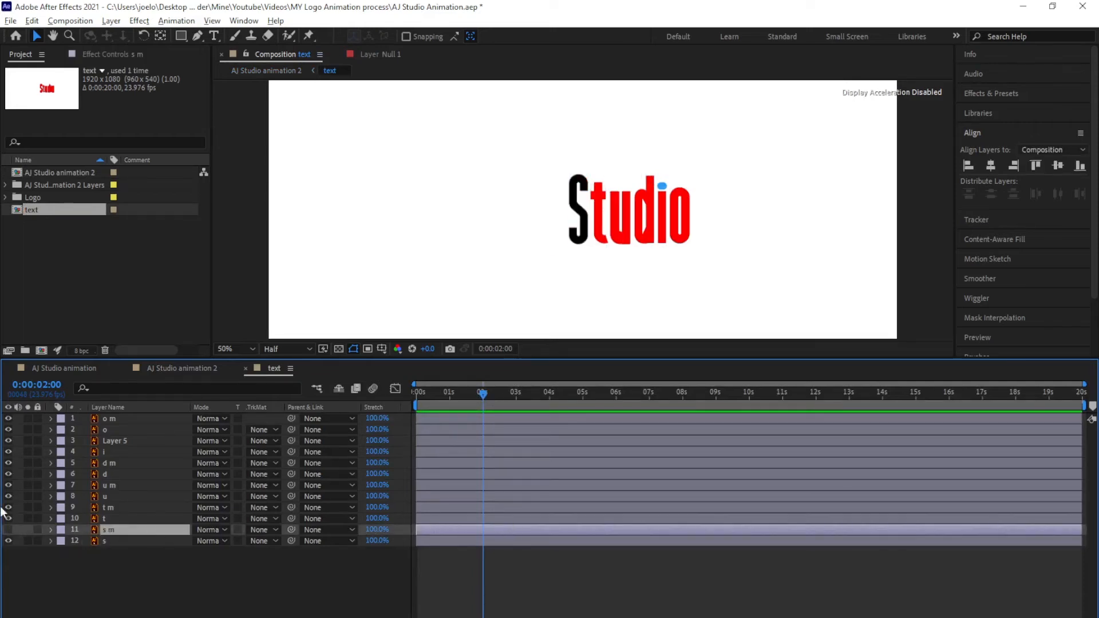
{"action": "left_click", "coordinate": [8, 530]}
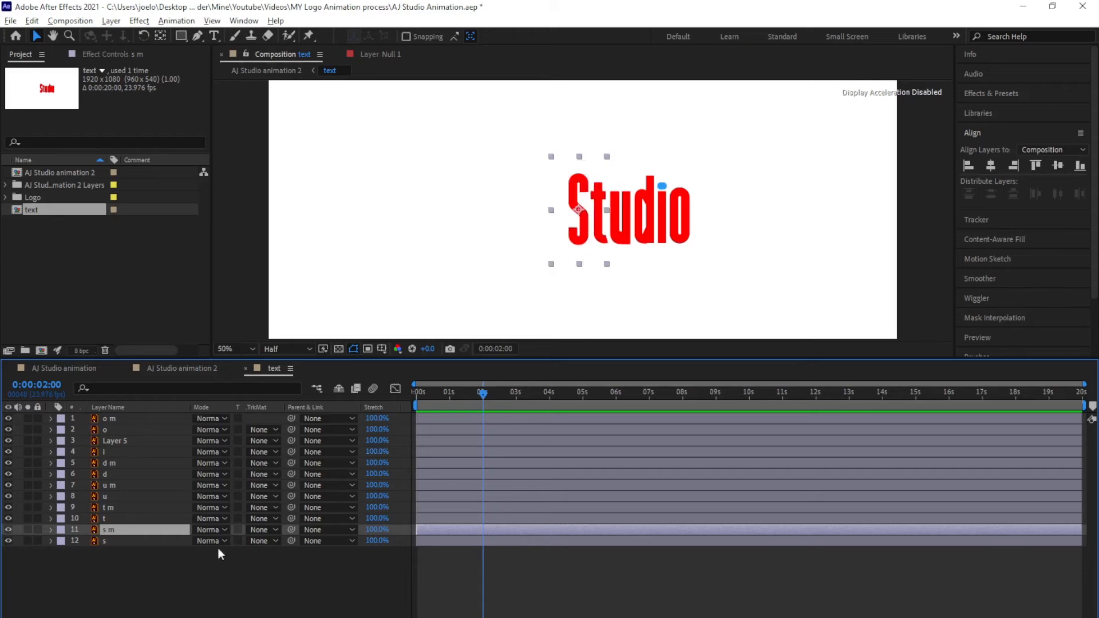
{"action": "left_click", "coordinate": [133, 542]}
{"action": "left_click", "coordinate": [133, 532]}
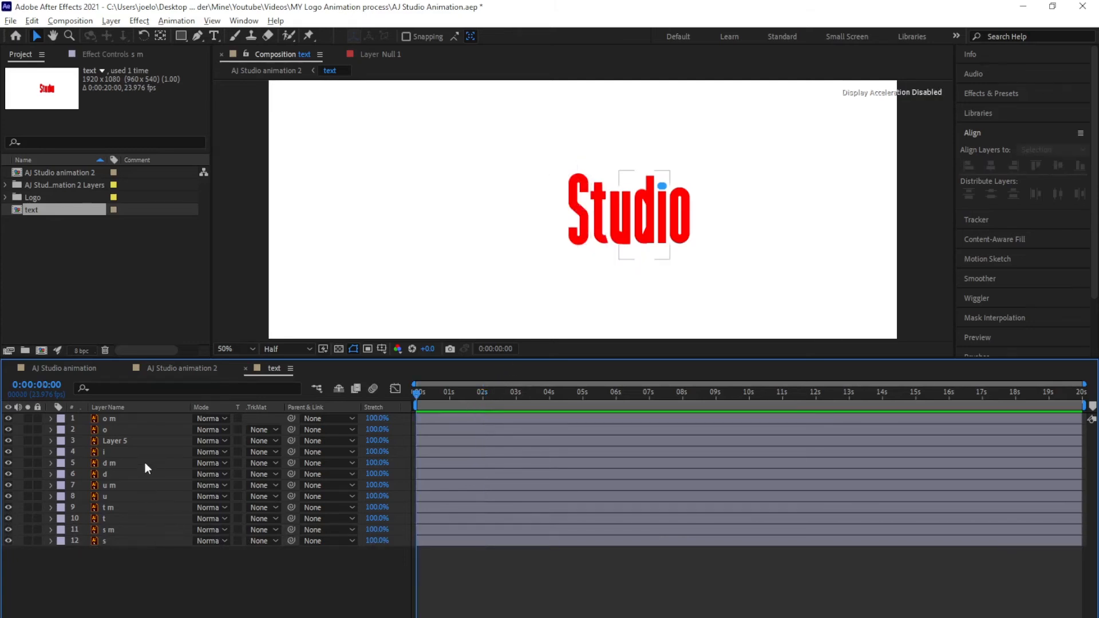
{"action": "left_click", "coordinate": [119, 533]}
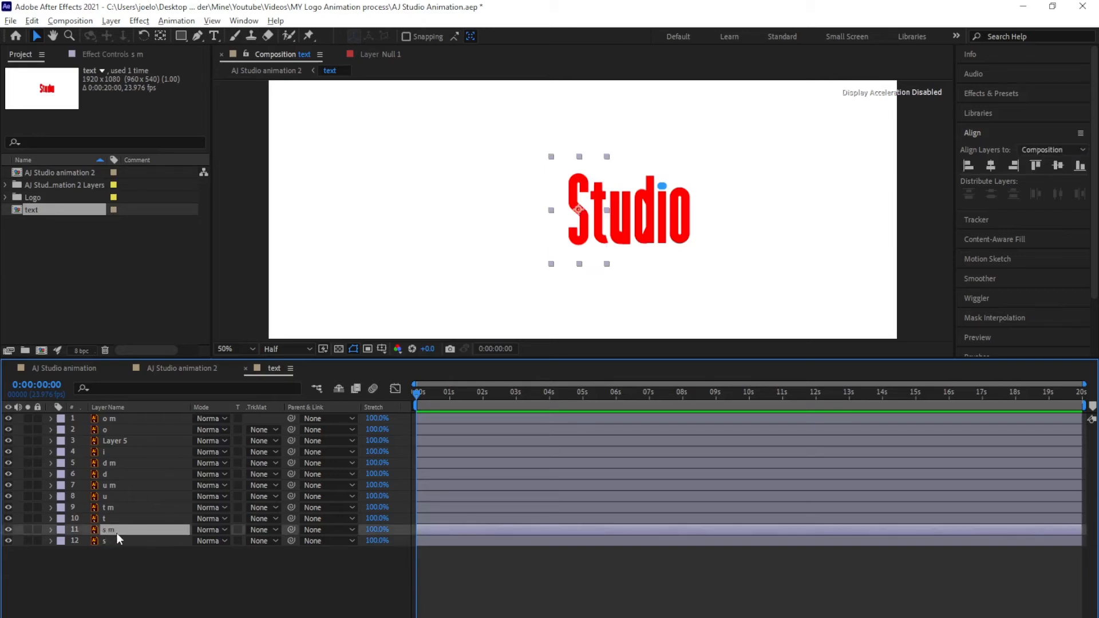
{"action": "left_click", "coordinate": [174, 557]}
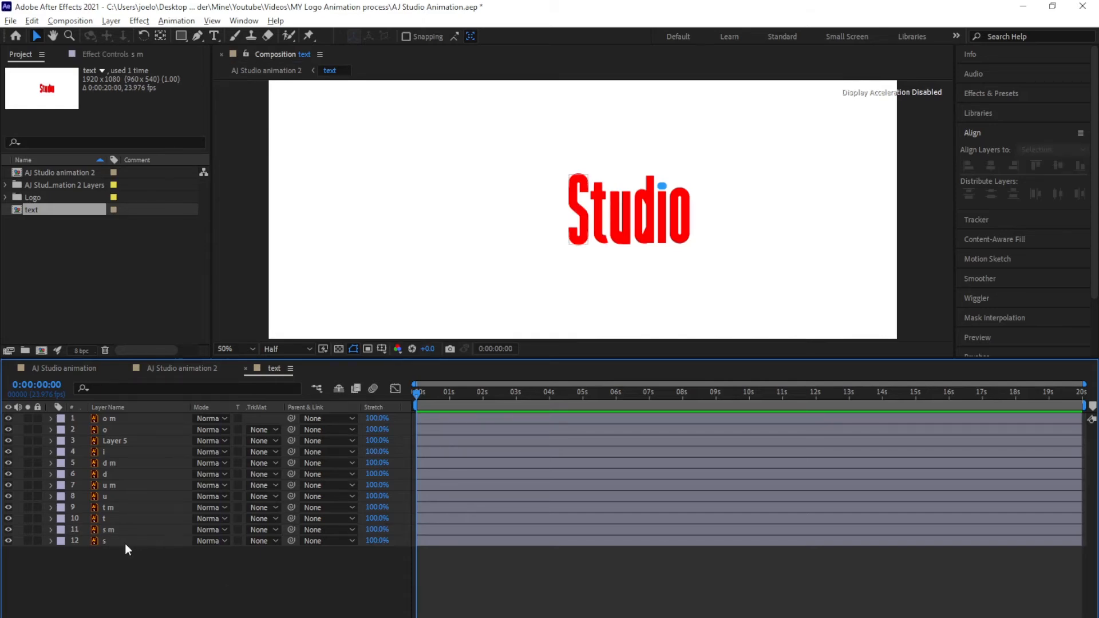
Convert the s m, t m, u m, d m, Layer 5 and o m mattes into shape Outlines layers
{"action": "left_click", "coordinate": [115, 530]}
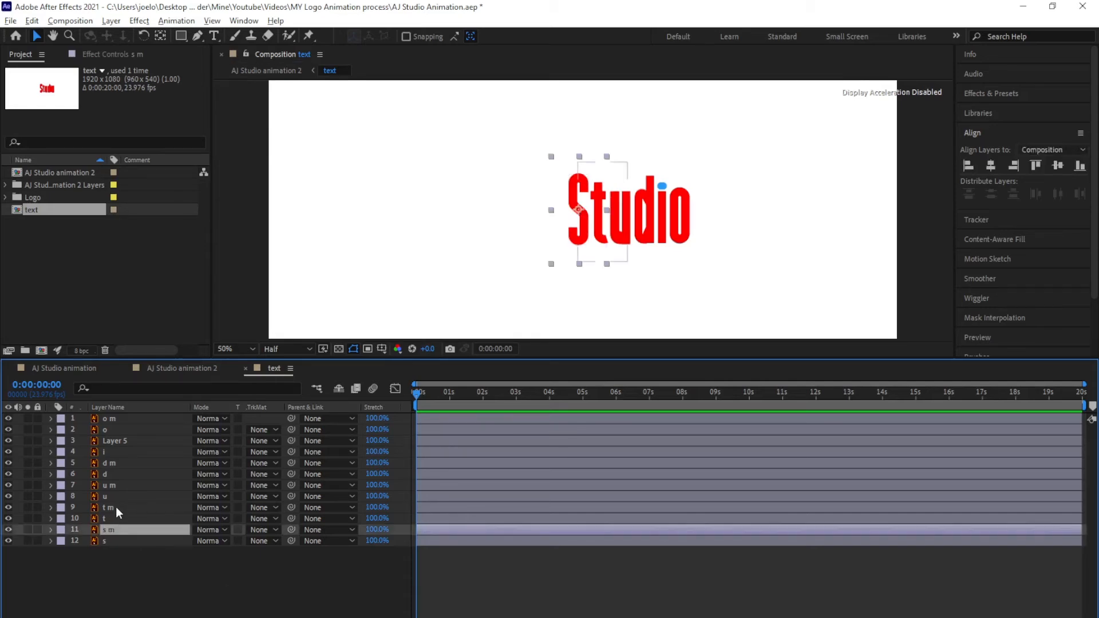
{"action": "left_click", "coordinate": [115, 507], "text": "ctrl"}
{"action": "left_click", "coordinate": [109, 485], "text": "ctrl"}
{"action": "left_click", "coordinate": [114, 462], "text": "ctrl"}
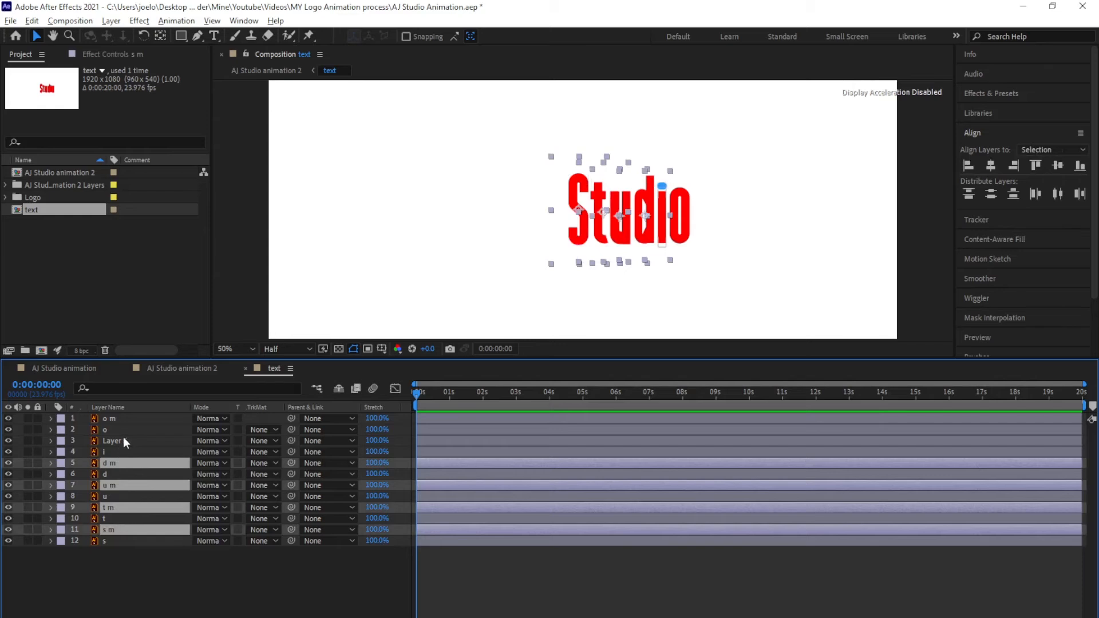
{"action": "left_click", "coordinate": [121, 440], "text": "ctrl"}
{"action": "left_click", "coordinate": [116, 418], "text": "ctrl"}
{"action": "right_click", "coordinate": [116, 421]}
{"action": "mouse_move", "coordinate": [201, 316]}
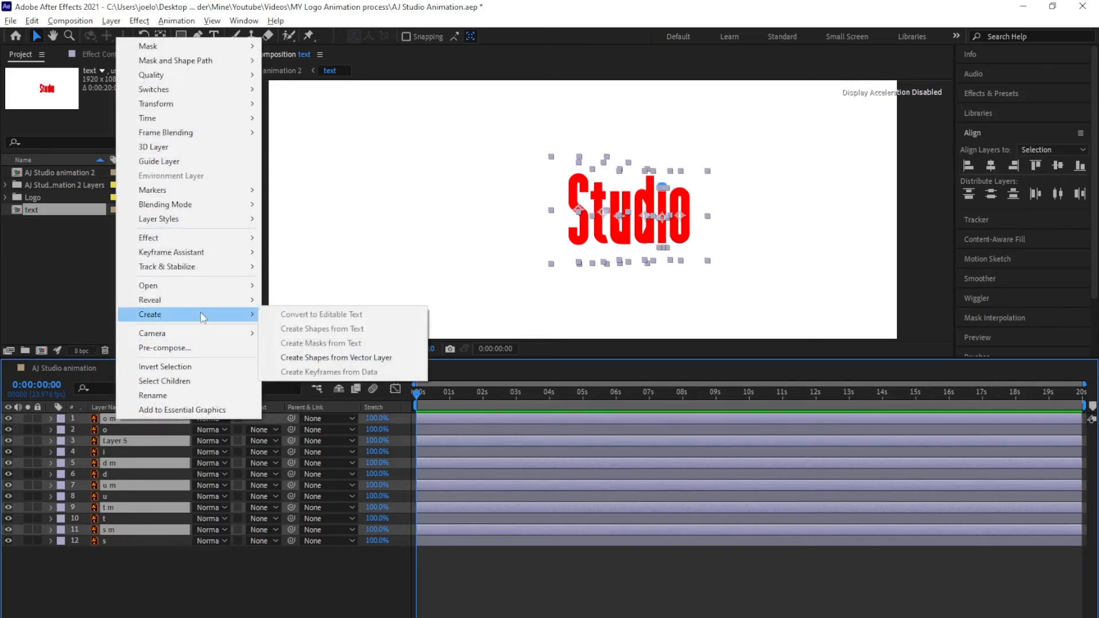
{"action": "left_click", "coordinate": [347, 358]}
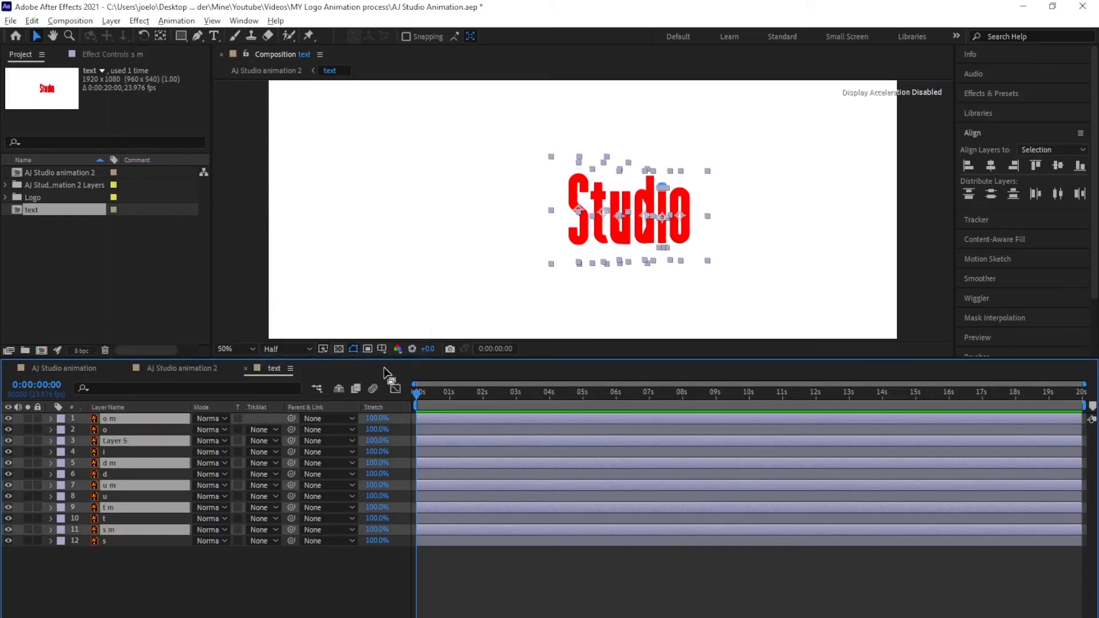
{"action": "key", "text": "F2"}
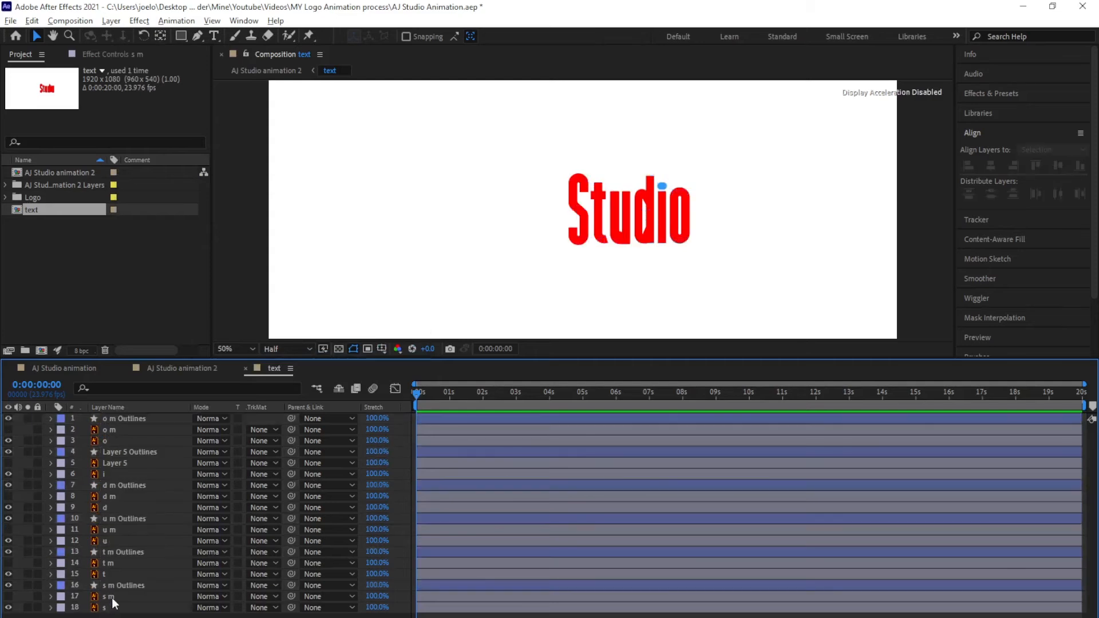
Delete the original s m, t m, u m, Layer 5 and o m matte layers
{"action": "left_click", "coordinate": [110, 596]}
{"action": "left_click", "coordinate": [118, 563], "text": "ctrl"}
{"action": "left_click", "coordinate": [113, 532], "text": "ctrl"}
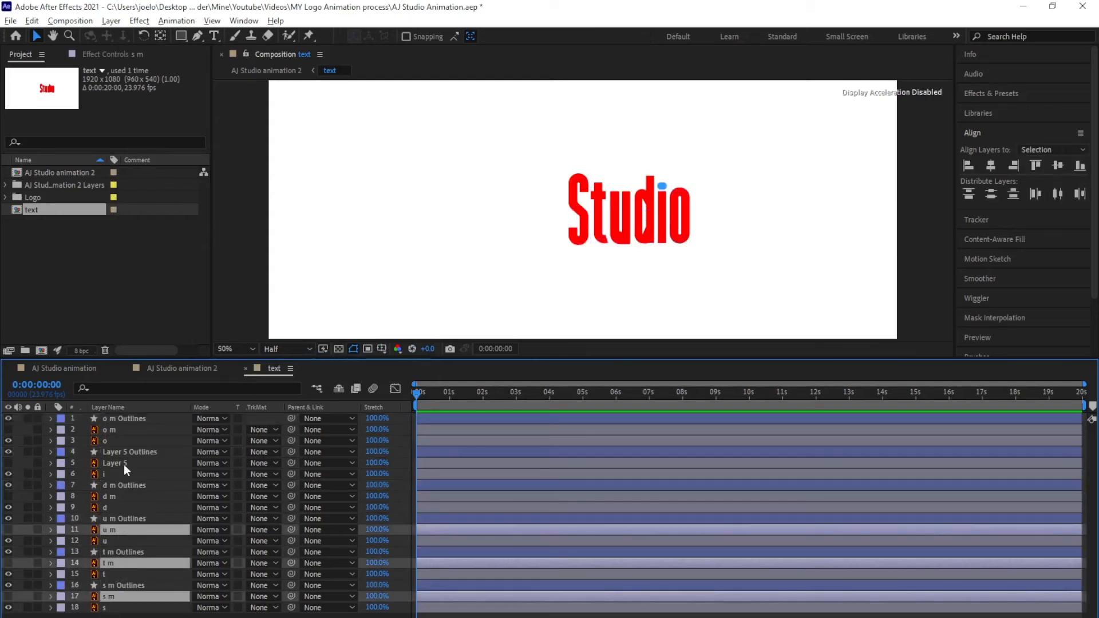
{"action": "left_click", "coordinate": [114, 464], "text": "ctrl"}
{"action": "left_click", "coordinate": [135, 430], "text": "ctrl"}
{"action": "key", "text": "Delete"}
{"action": "left_click", "coordinate": [136, 548]}
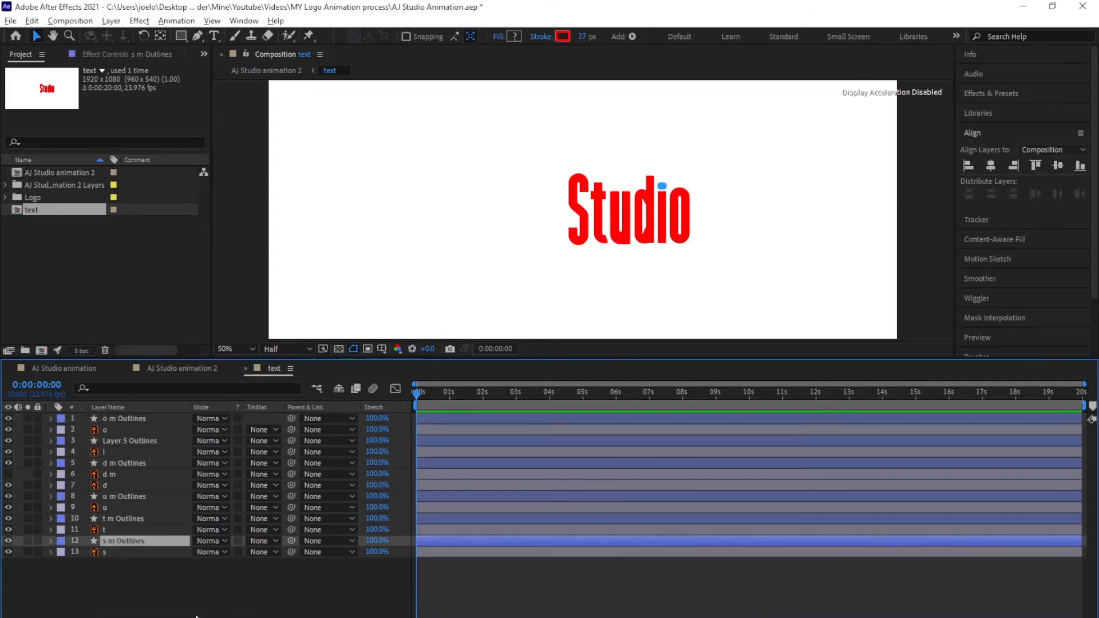
{"action": "left_click", "coordinate": [200, 610]}
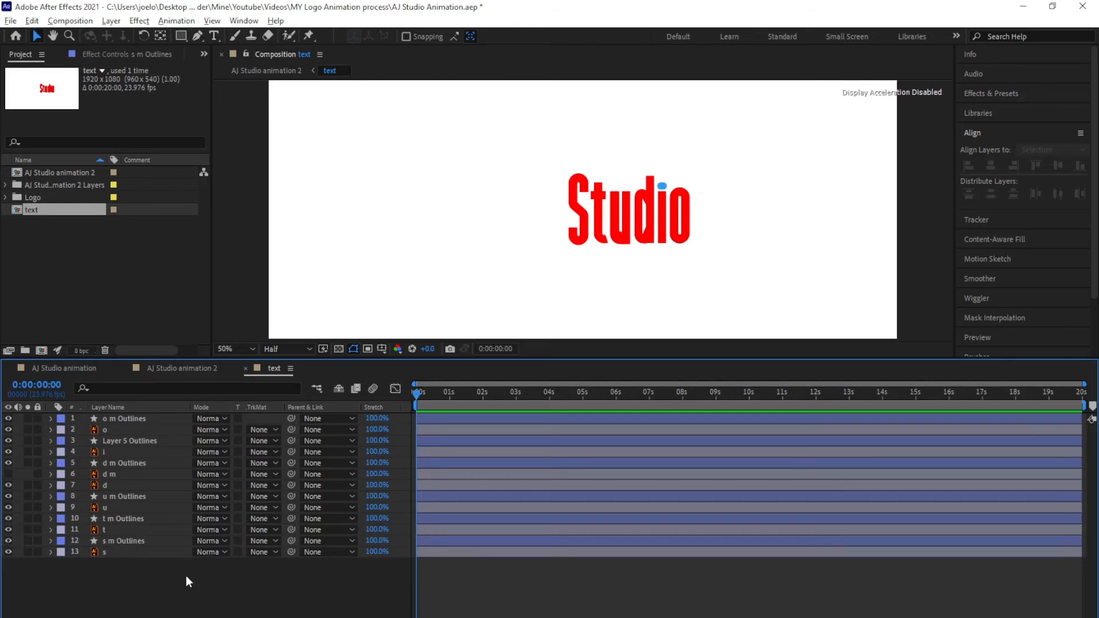
Add Trim Paths to the s m Outlines layer and start animating its End value
{"action": "left_click", "coordinate": [121, 546]}
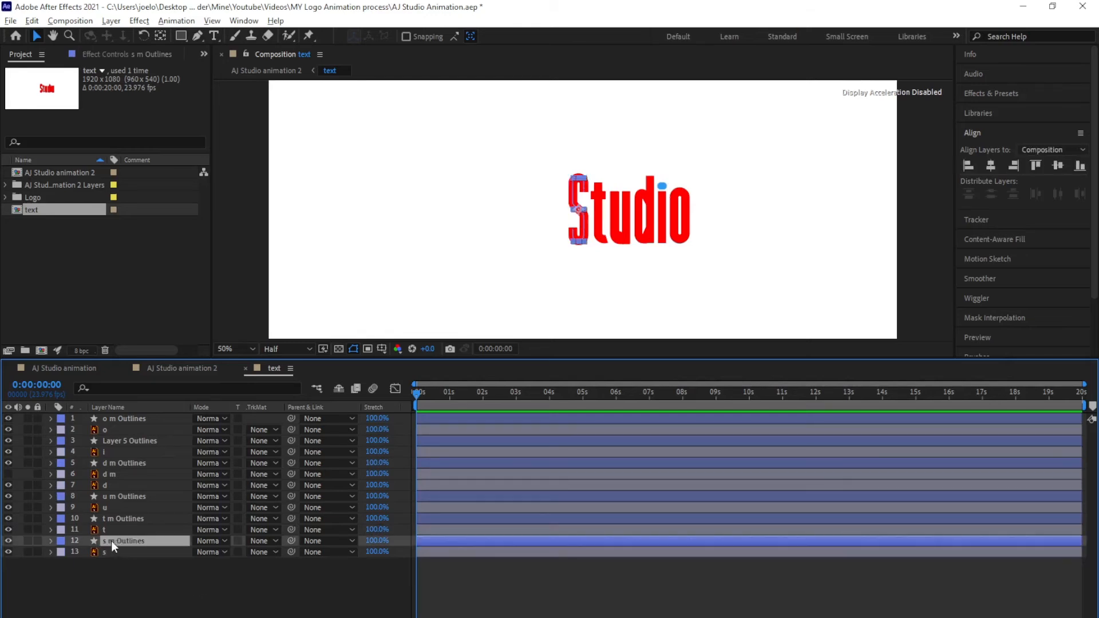
{"action": "left_click", "coordinate": [51, 542]}
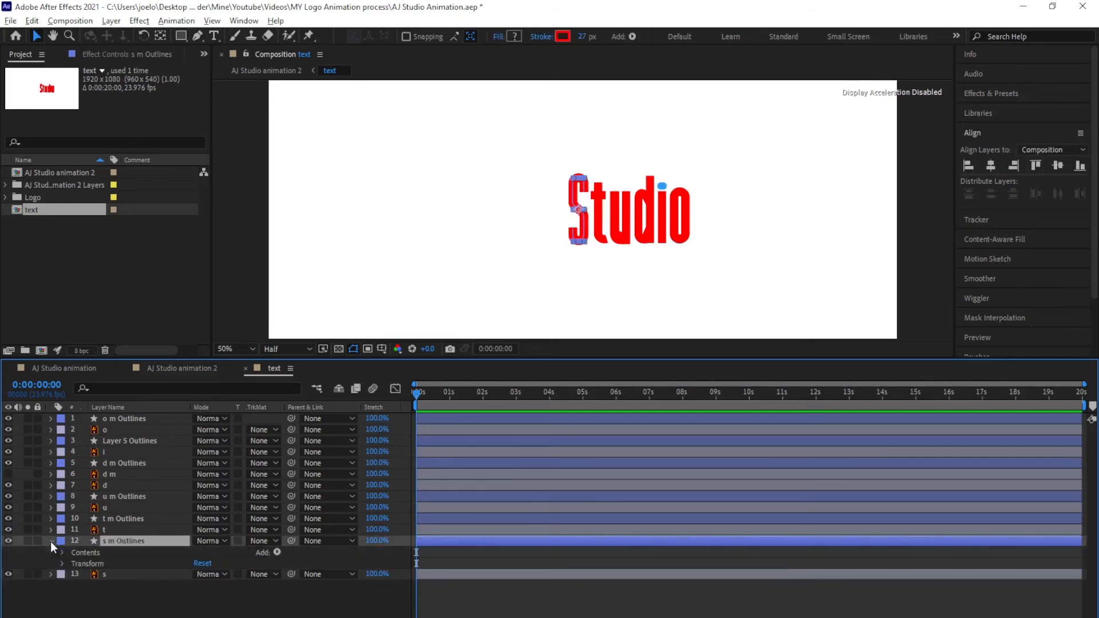
{"action": "left_click", "coordinate": [277, 553]}
{"action": "left_click", "coordinate": [322, 480]}
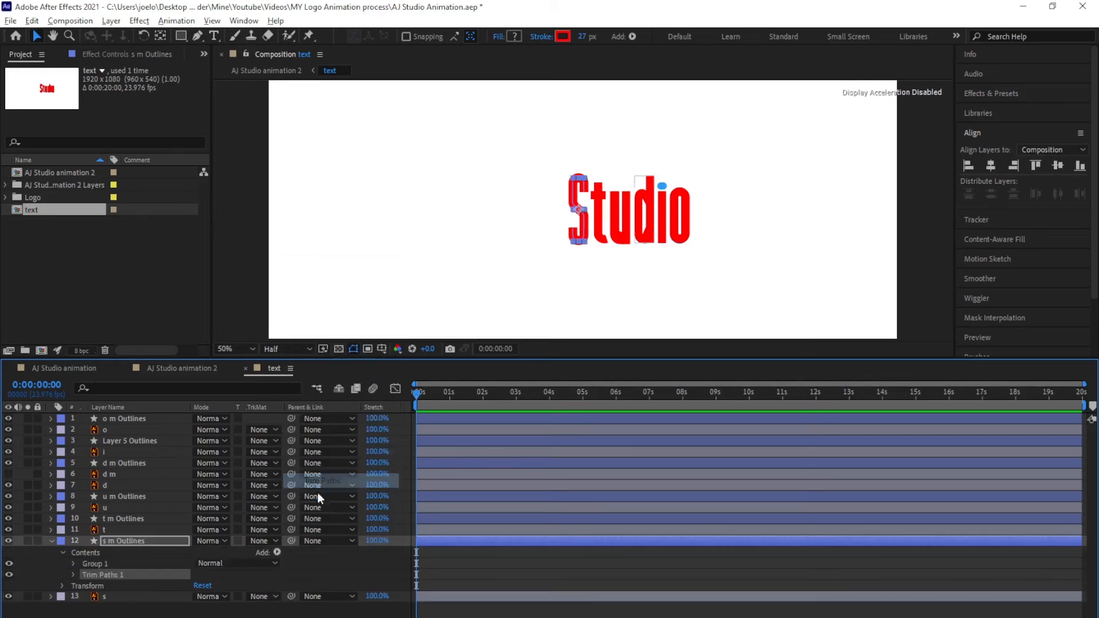
{"action": "left_click", "coordinate": [74, 574]}
{"action": "left_click", "coordinate": [95, 598]}
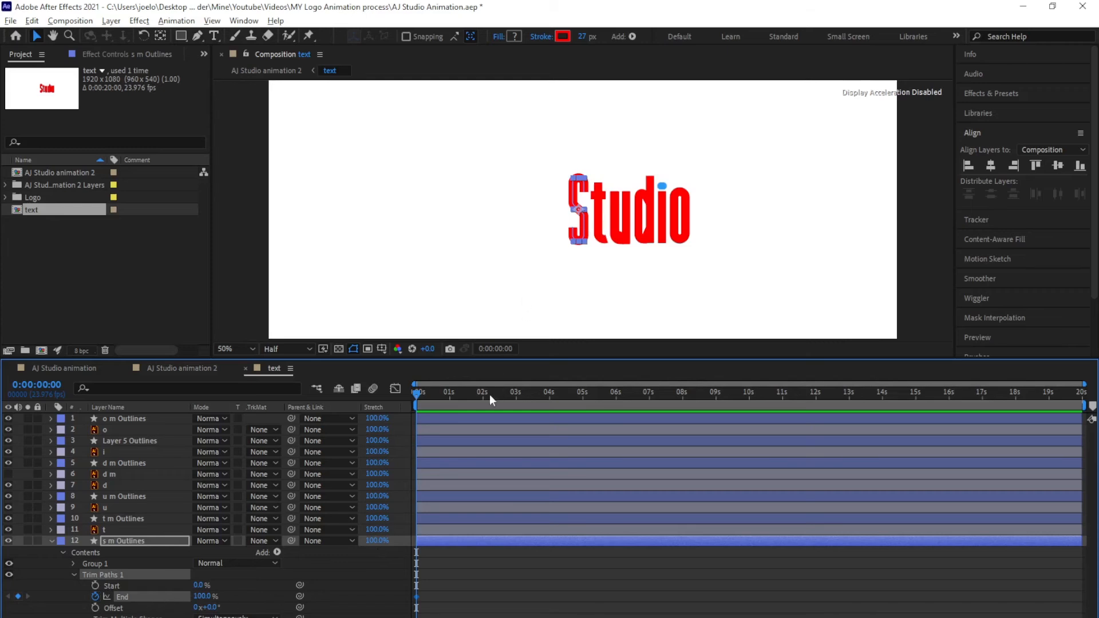
Keyframe Trim Paths End at 100% at one second and 0% at 0:00
{"action": "left_click_drag", "start_coordinate": [438, 394], "coordinate": [448, 400]}
{"action": "scroll", "coordinate": [451, 410], "scroll_direction": "up", "scroll_amount": 2}
{"action": "key", "text": "Page_Down"}
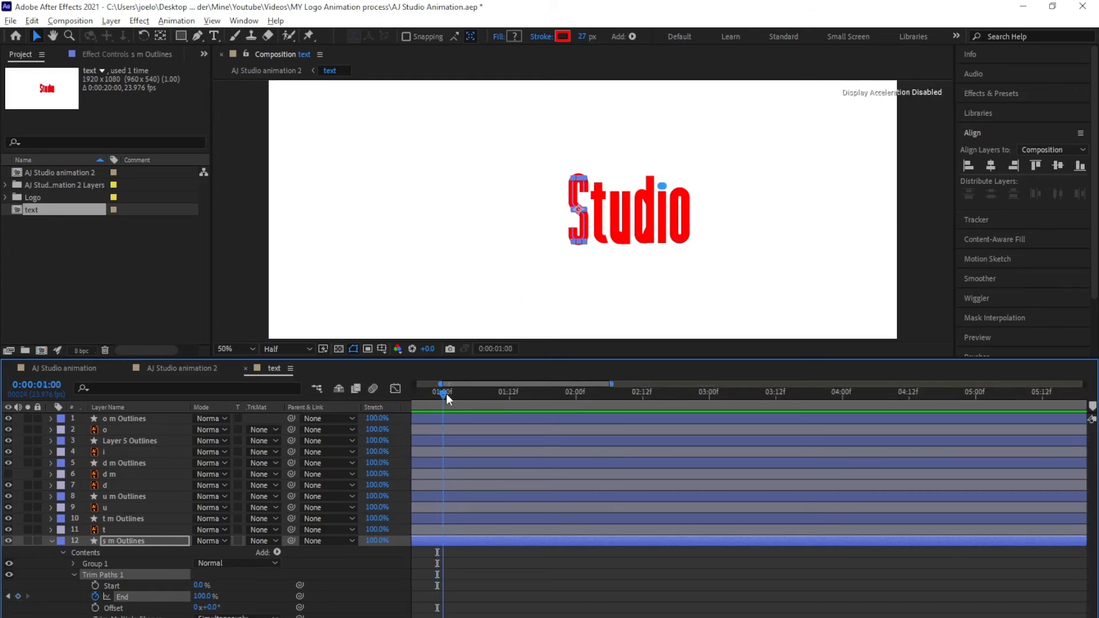
{"action": "left_click", "coordinate": [18, 597]}
{"action": "key", "text": "Home"}
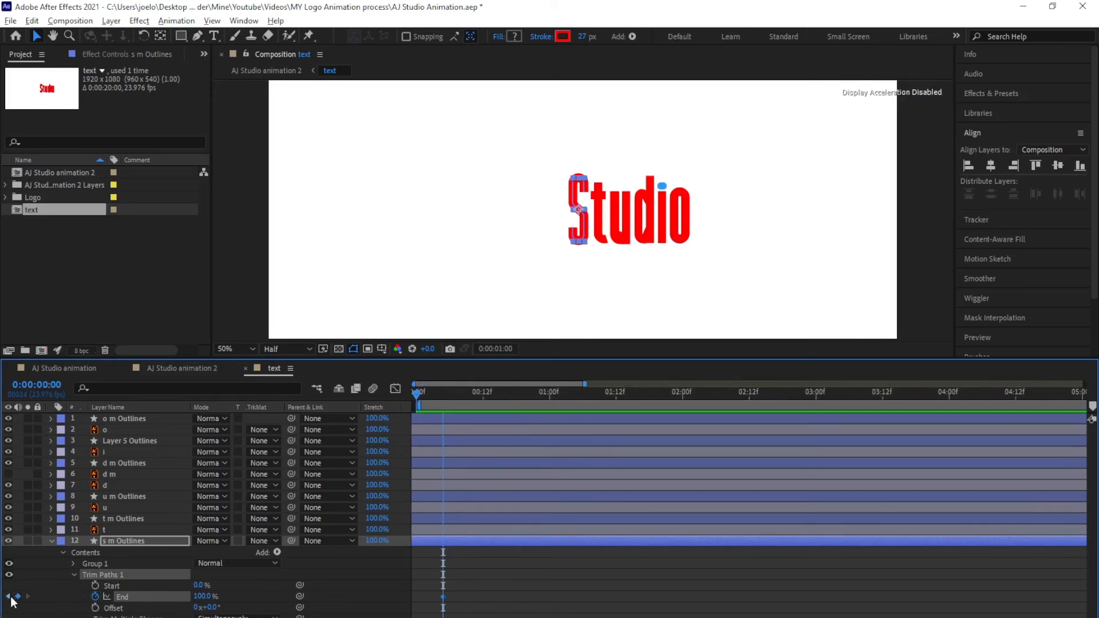
{"action": "left_click_drag", "start_coordinate": [203, 598], "coordinate": [42, 598]}
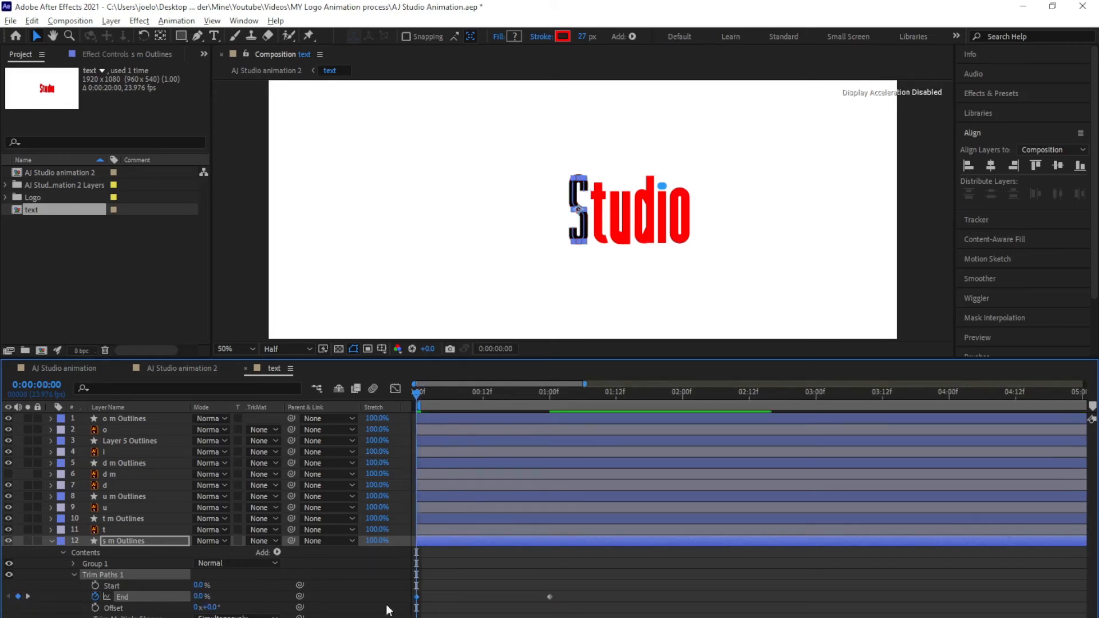
Ease both End keyframes in the Graph Editor and reveal only the animated End property
{"action": "left_click_drag", "start_coordinate": [570, 584], "coordinate": [410, 613]}
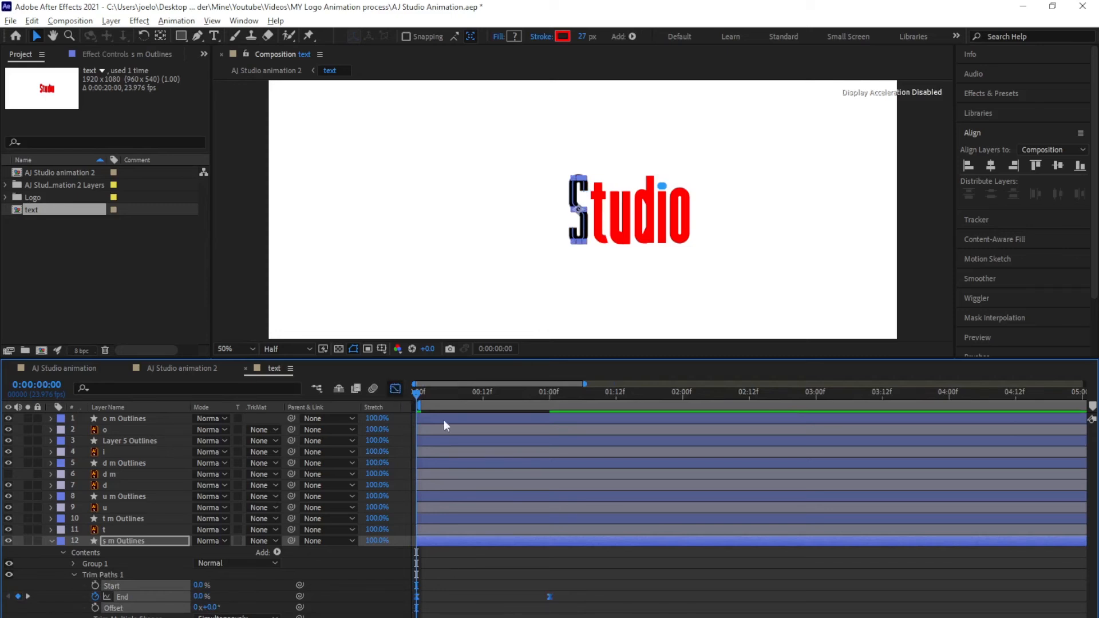
{"action": "left_click", "coordinate": [395, 389]}
{"action": "left_click_drag", "start_coordinate": [565, 486], "coordinate": [441, 497]}
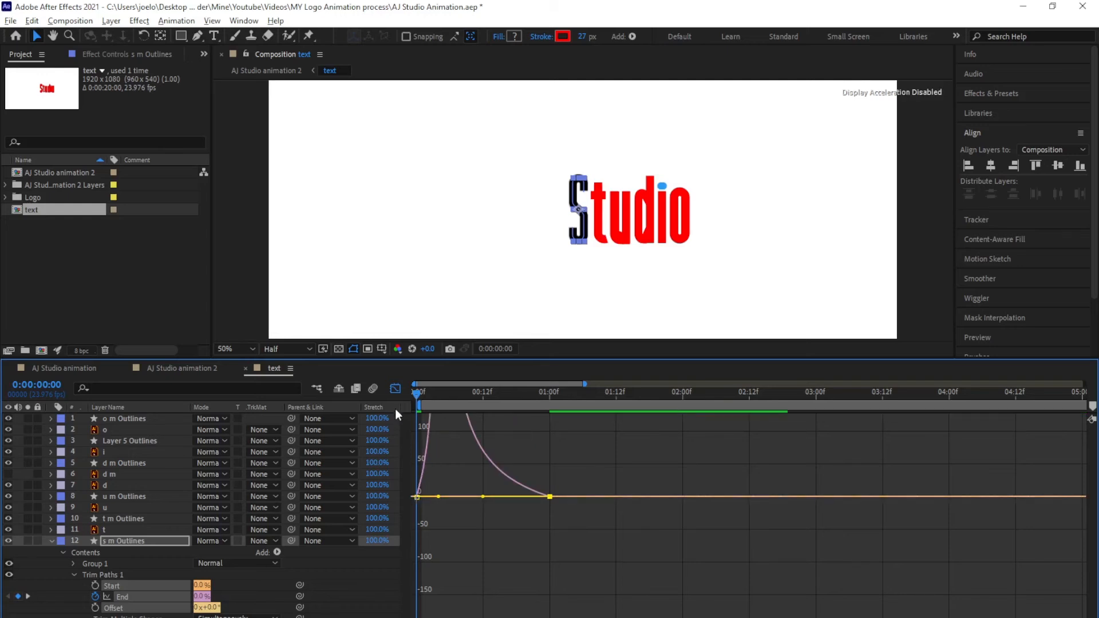
{"action": "left_click", "coordinate": [395, 388]}
{"action": "left_click_drag", "start_coordinate": [580, 589], "coordinate": [407, 605]}
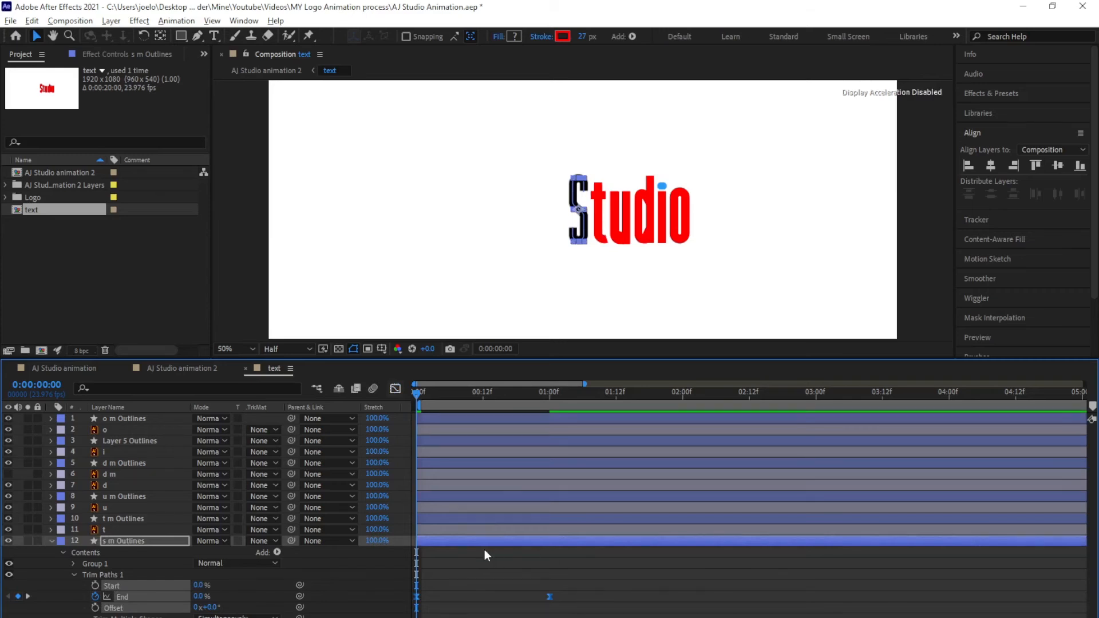
{"action": "key", "text": "u"}
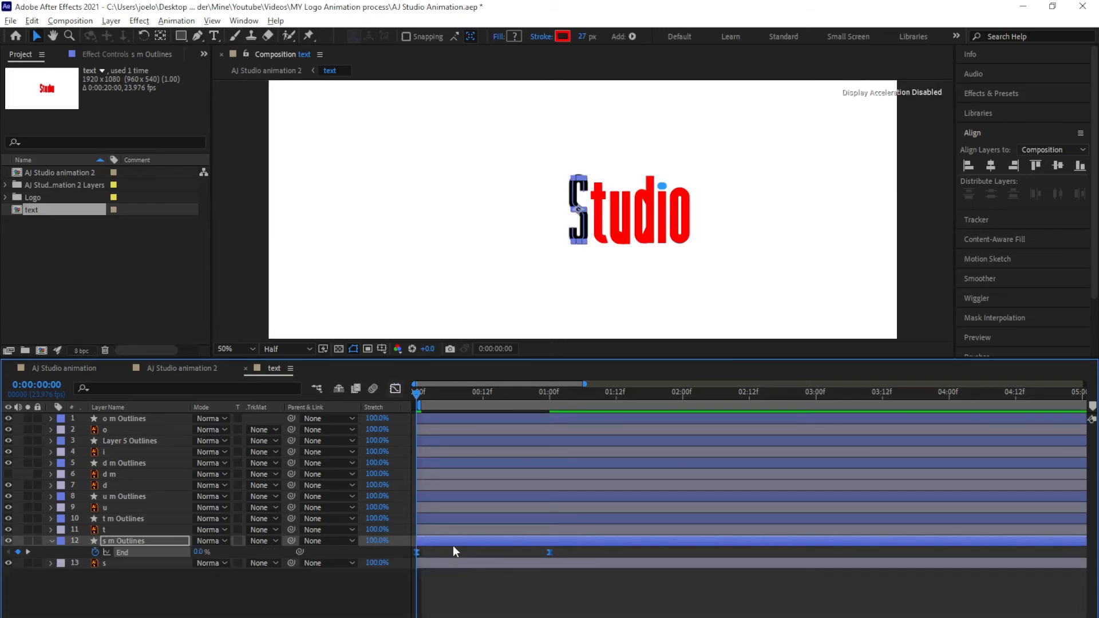
Paste the End trim keyframes onto the t m, u m and d m Outlines layers
{"action": "left_click", "coordinate": [443, 519]}
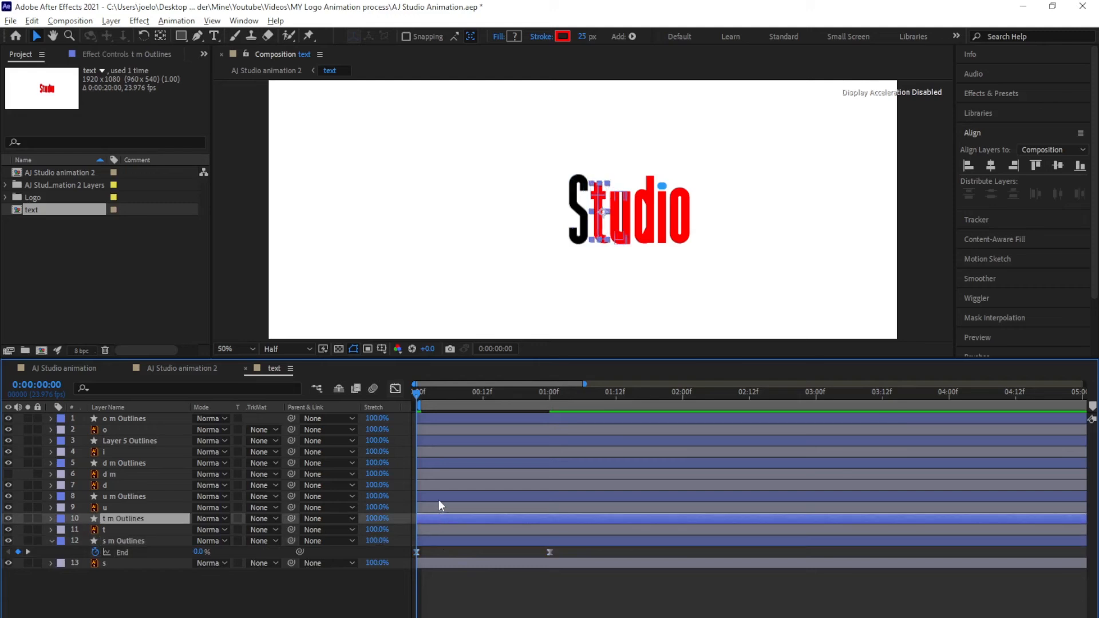
{"action": "left_click", "coordinate": [441, 496], "text": "ctrl"}
{"action": "left_click", "coordinate": [444, 466], "text": "ctrl"}
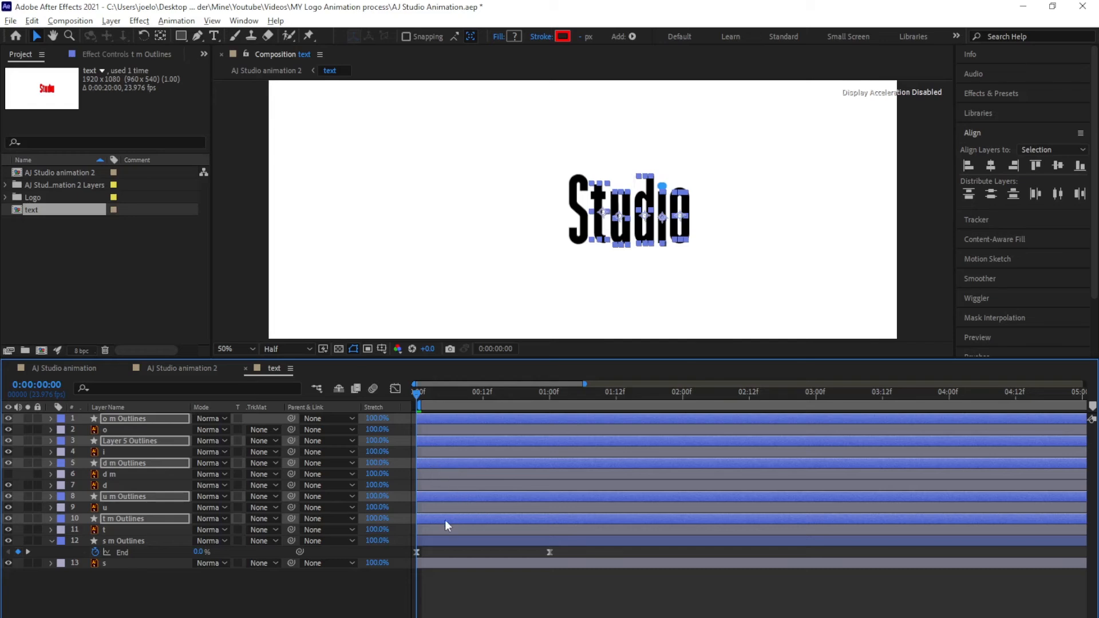
Delete the leftover hidden d m layer and preview the letters drawing in up to 1:00
{"action": "left_click", "coordinate": [313, 596]}
{"action": "left_click", "coordinate": [127, 475]}
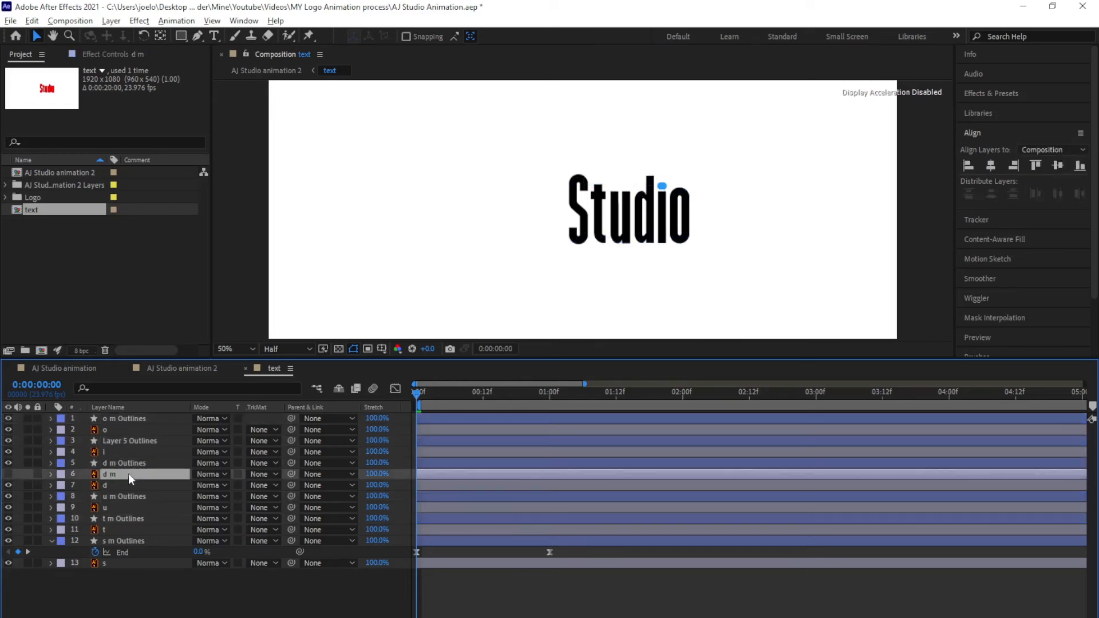
{"action": "key", "text": "Delete"}
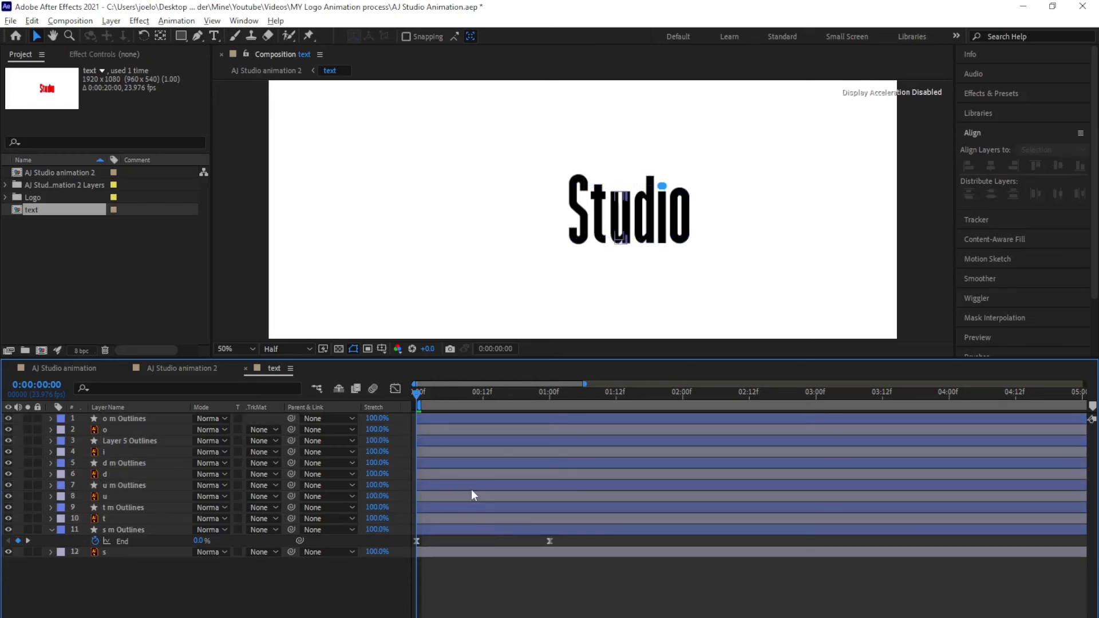
{"action": "key", "text": "space"}
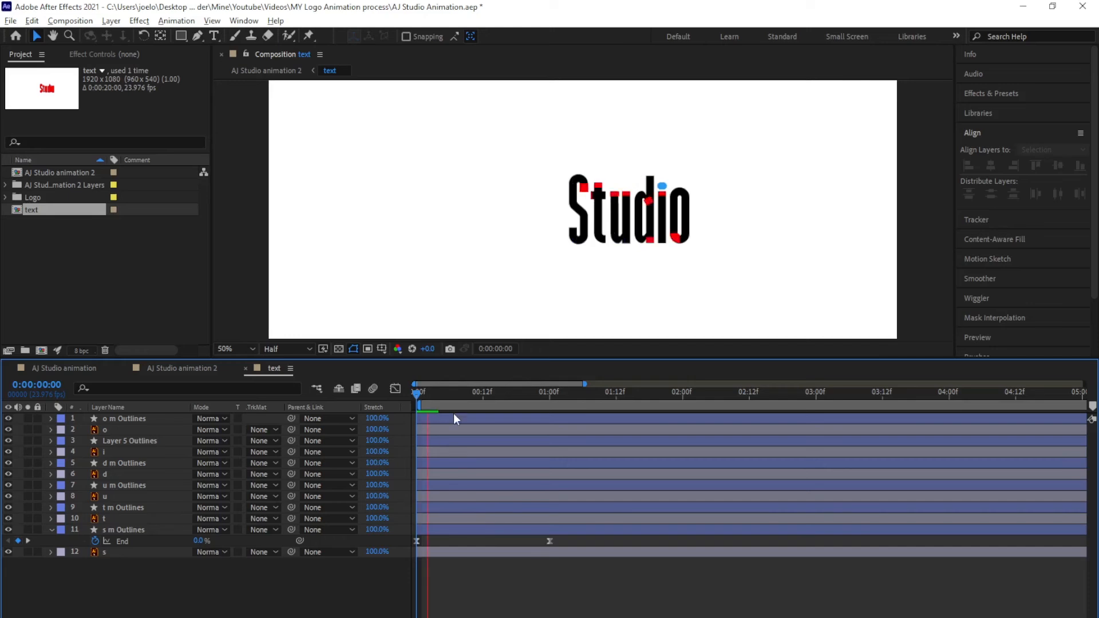
{"action": "left_click", "coordinate": [549, 393]}
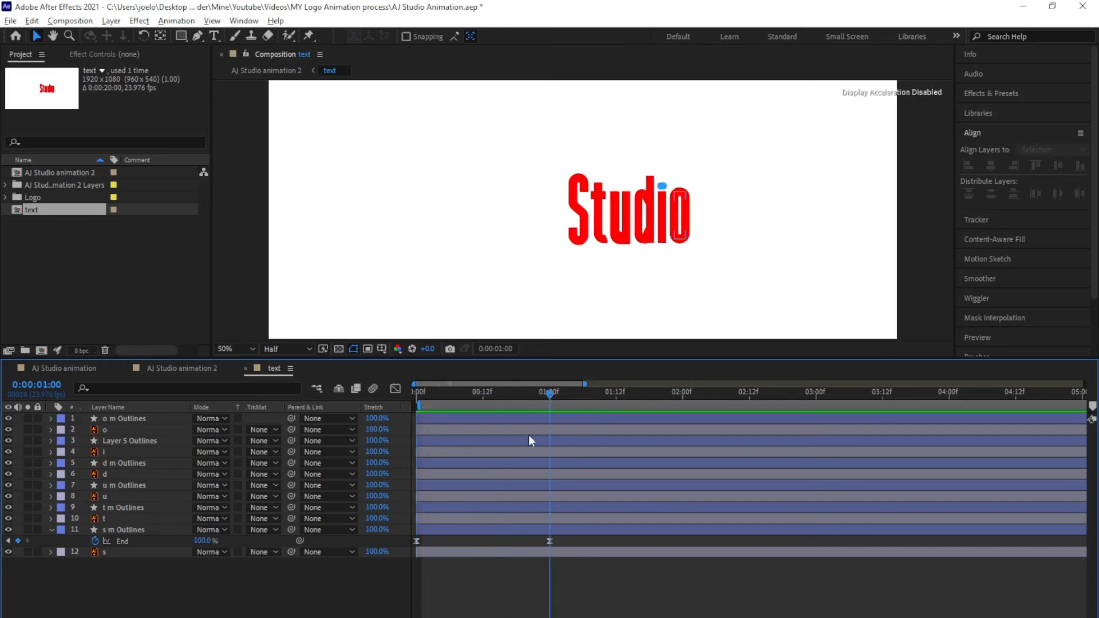
{"action": "left_click", "coordinate": [139, 442]}
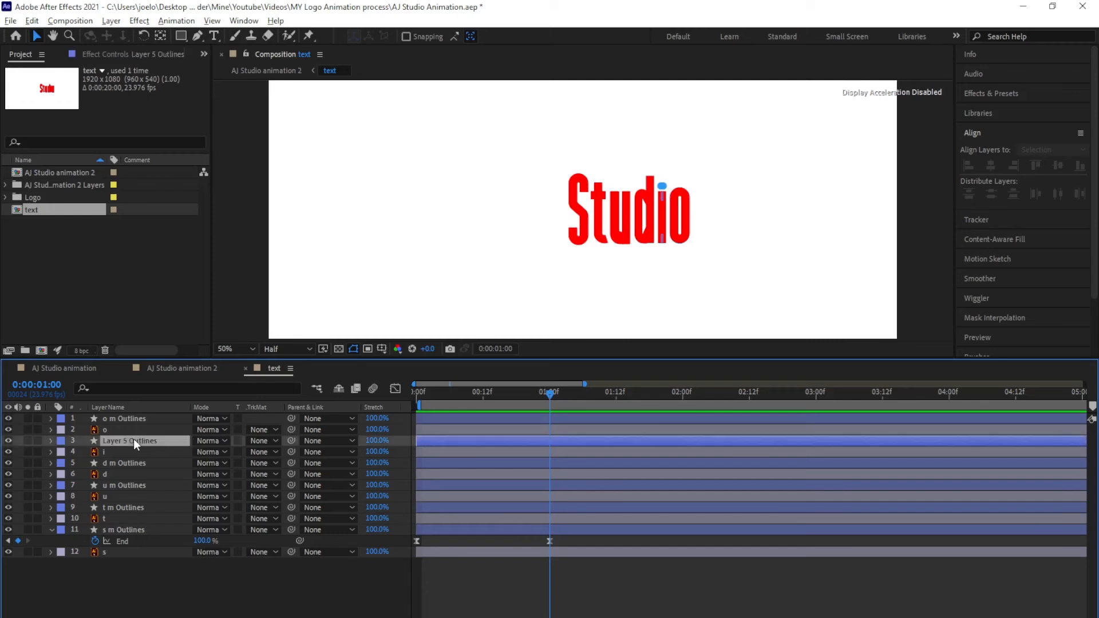
Drag the i stroke's top point up over its dot and widen the stroke from 24 to 34 px
{"action": "scroll", "coordinate": [658, 175], "scroll_direction": "up", "scroll_amount": 4}
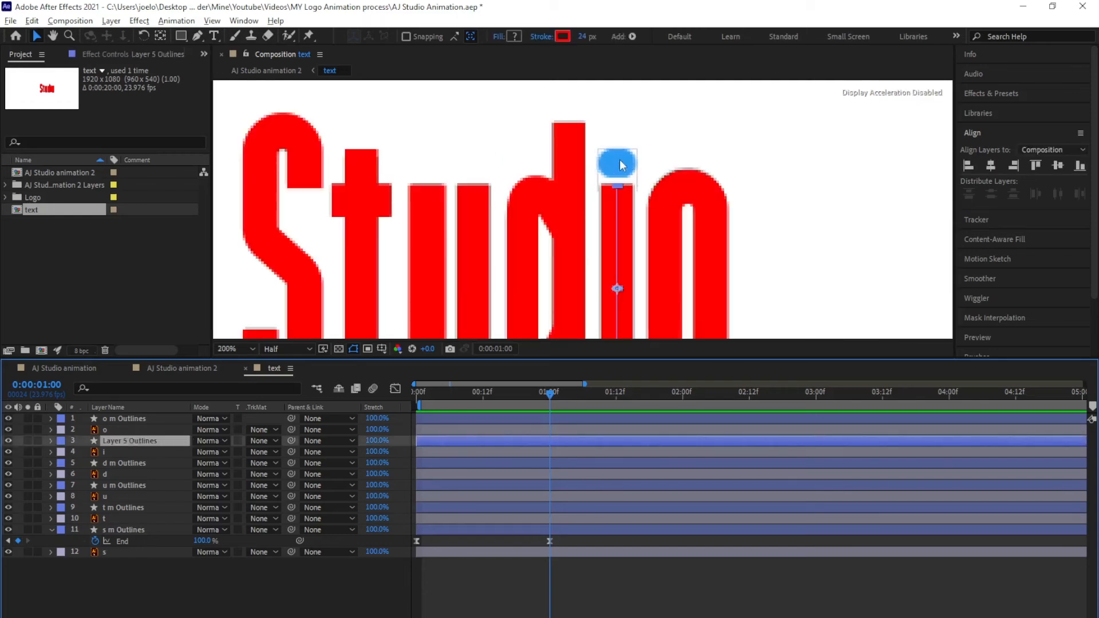
{"action": "left_click", "coordinate": [199, 39]}
{"action": "left_click", "coordinate": [618, 187]}
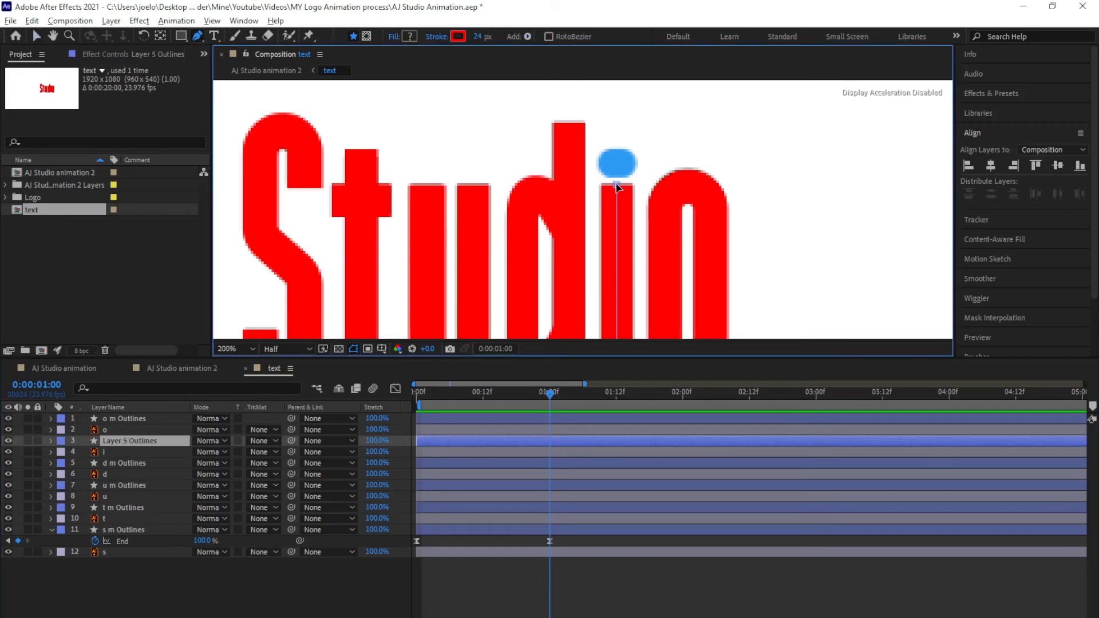
{"action": "left_click_drag", "start_coordinate": [617, 187], "coordinate": [616, 142]}
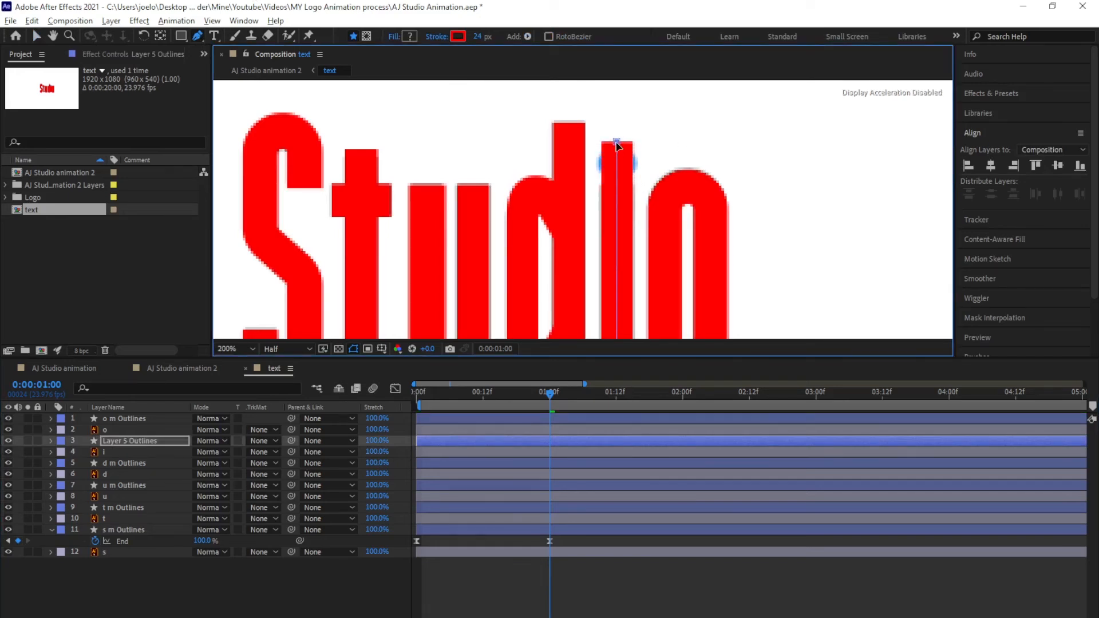
{"action": "left_click_drag", "start_coordinate": [477, 36], "coordinate": [486, 38]}
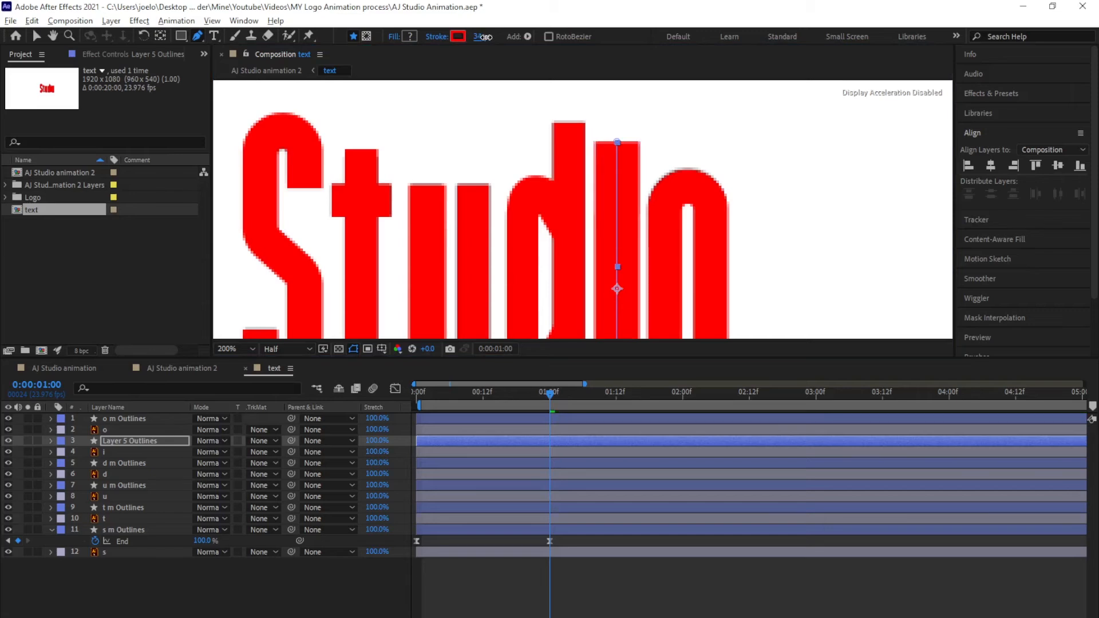
{"action": "left_click", "coordinate": [579, 567]}
{"action": "scroll", "coordinate": [572, 296], "scroll_direction": "down", "scroll_amount": 3}
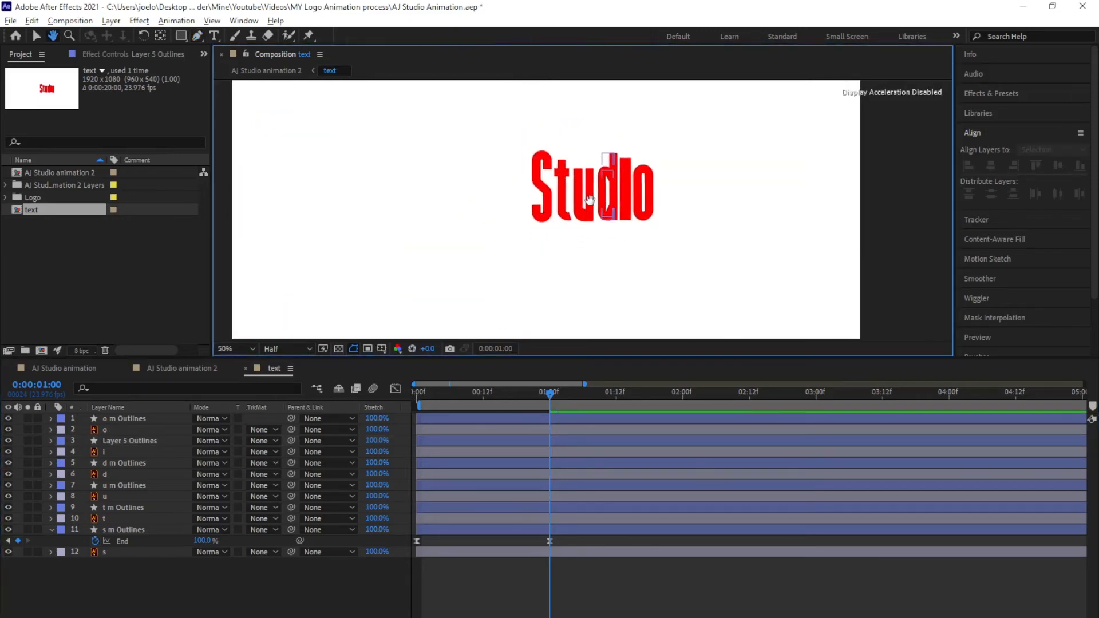
{"action": "key", "text": "Home"}
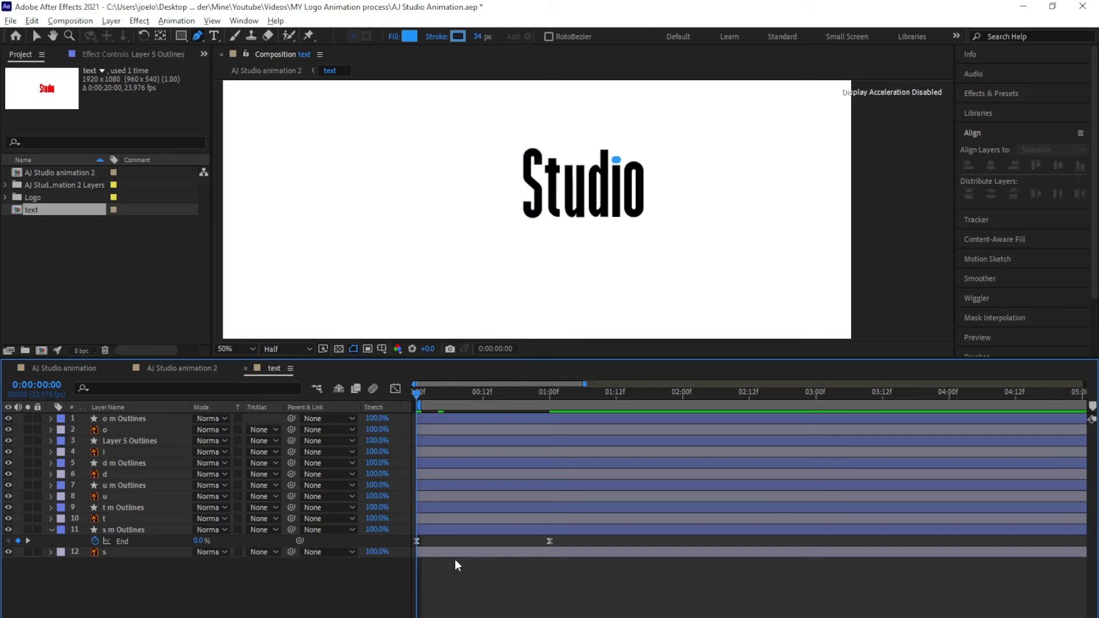
Set the s, t and u letter layers to use their stroke layers above as alpha mattes
{"action": "left_click", "coordinate": [147, 552]}
{"action": "left_click", "coordinate": [272, 553]}
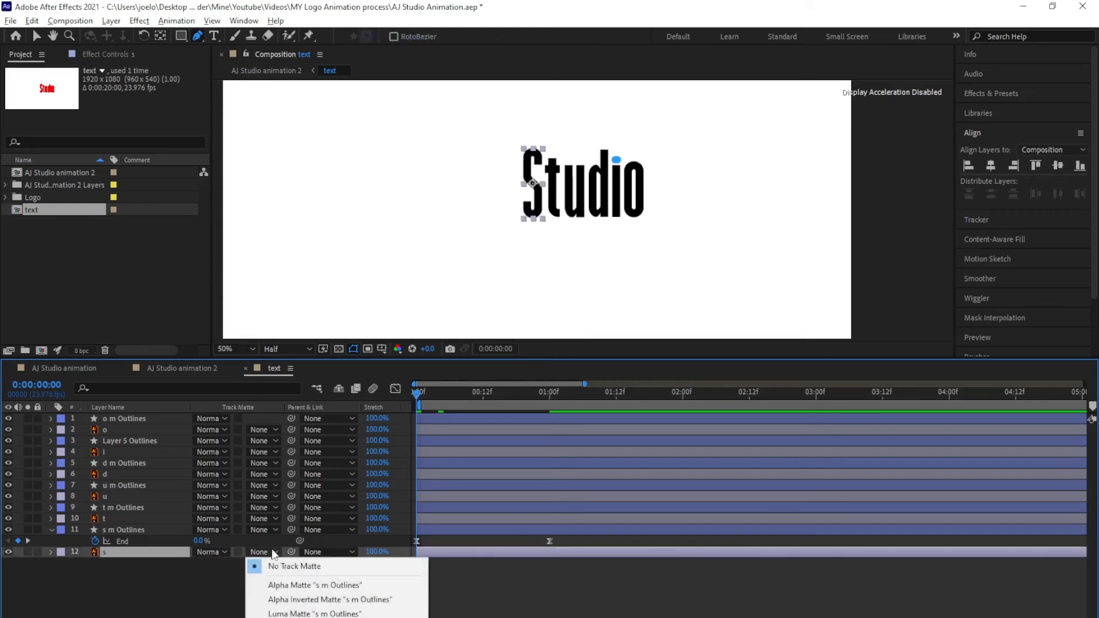
{"action": "left_click", "coordinate": [304, 586]}
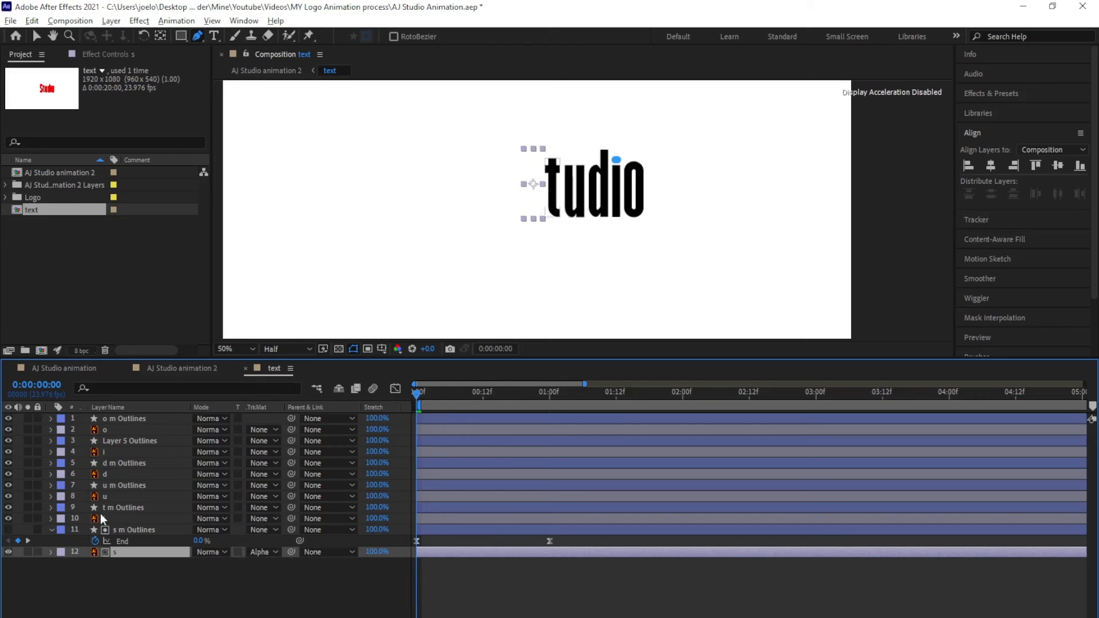
{"action": "left_click", "coordinate": [263, 519]}
{"action": "left_click", "coordinate": [286, 554]}
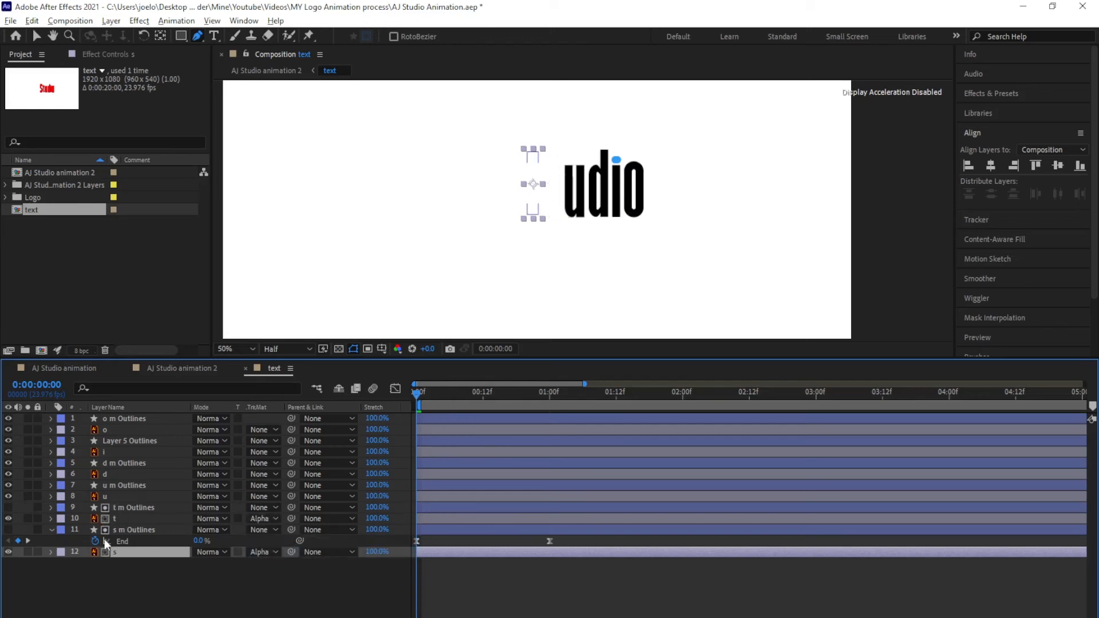
{"action": "left_click", "coordinate": [135, 486]}
{"action": "left_click", "coordinate": [261, 496]}
{"action": "left_click", "coordinate": [286, 532]}
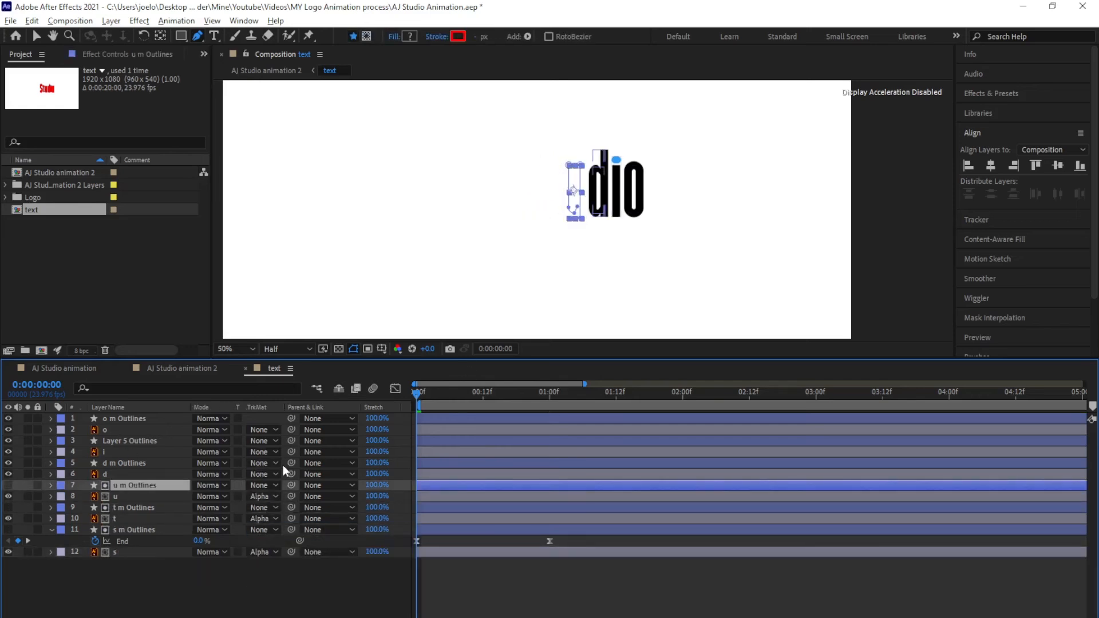
Undo the stray matte on the i stroke and make the o stroke the o letter's alpha matte
{"action": "left_click", "coordinate": [274, 463]}
{"action": "left_click", "coordinate": [287, 498]}
{"action": "left_click", "coordinate": [269, 441]}
{"action": "left_click", "coordinate": [287, 476]}
{"action": "key", "text": "ctrl+z"}
{"action": "left_click", "coordinate": [123, 453]}
{"action": "left_click", "coordinate": [127, 442]}
{"action": "left_click", "coordinate": [131, 428]}
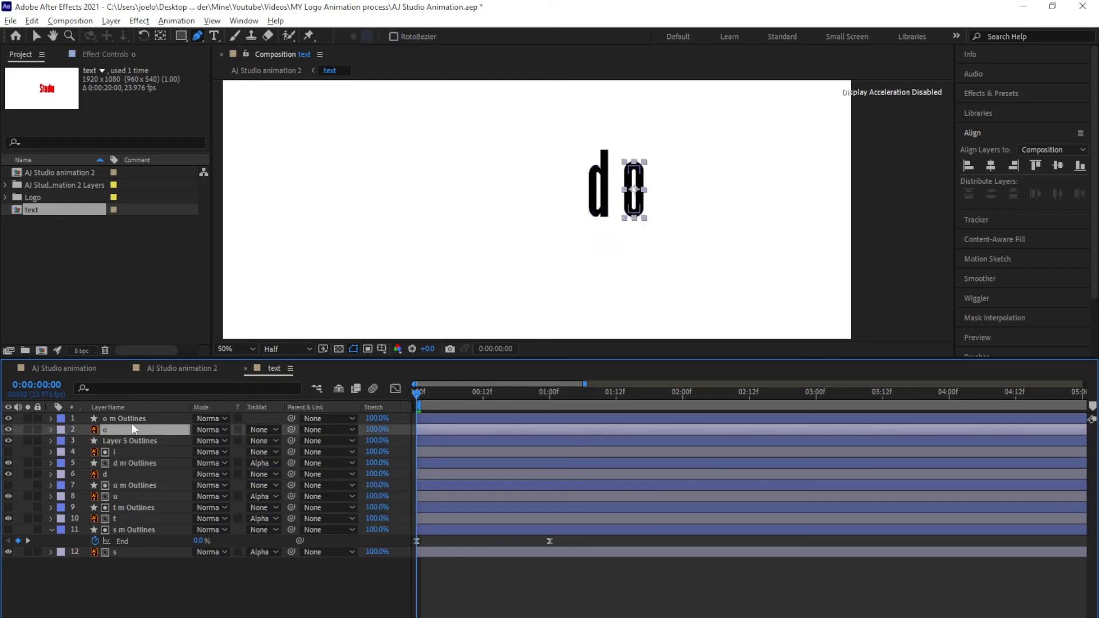
{"action": "left_click", "coordinate": [263, 430]}
{"action": "left_click", "coordinate": [286, 466]}
{"action": "left_click", "coordinate": [122, 573]}
Alpha-matte the d and i letters to their strokes, clear the d stroke's matte, and preview
{"action": "left_click", "coordinate": [257, 474]}
{"action": "left_click", "coordinate": [285, 510]}
{"action": "left_click", "coordinate": [266, 463]}
{"action": "left_click", "coordinate": [285, 480]}
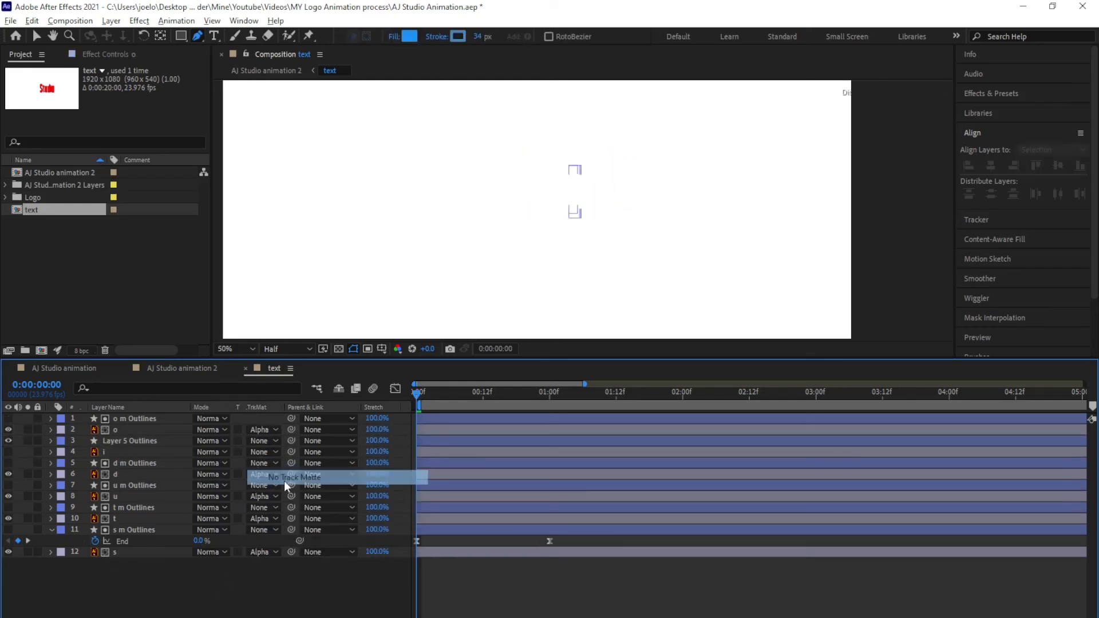
{"action": "left_click", "coordinate": [263, 452]}
{"action": "left_click", "coordinate": [286, 488]}
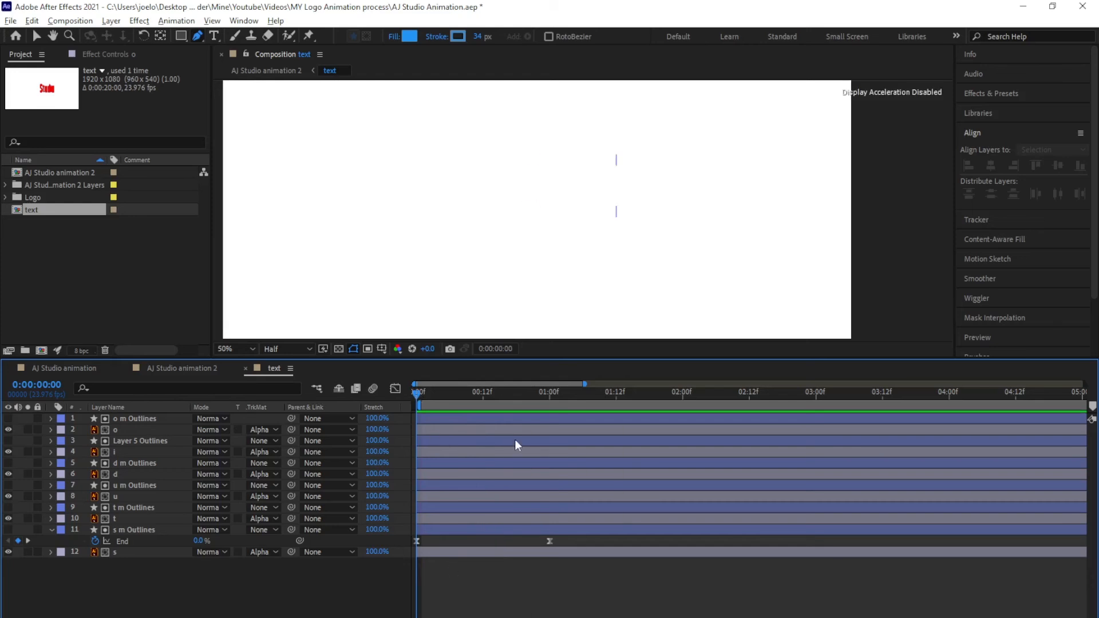
{"action": "key", "text": "space"}
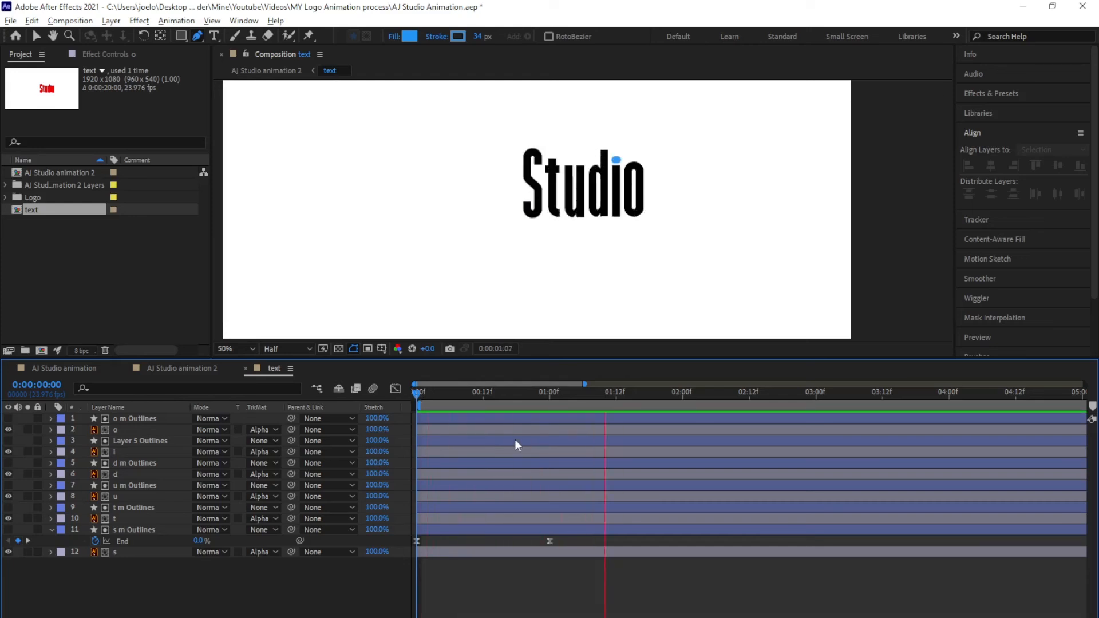
{"action": "left_click", "coordinate": [418, 393]}
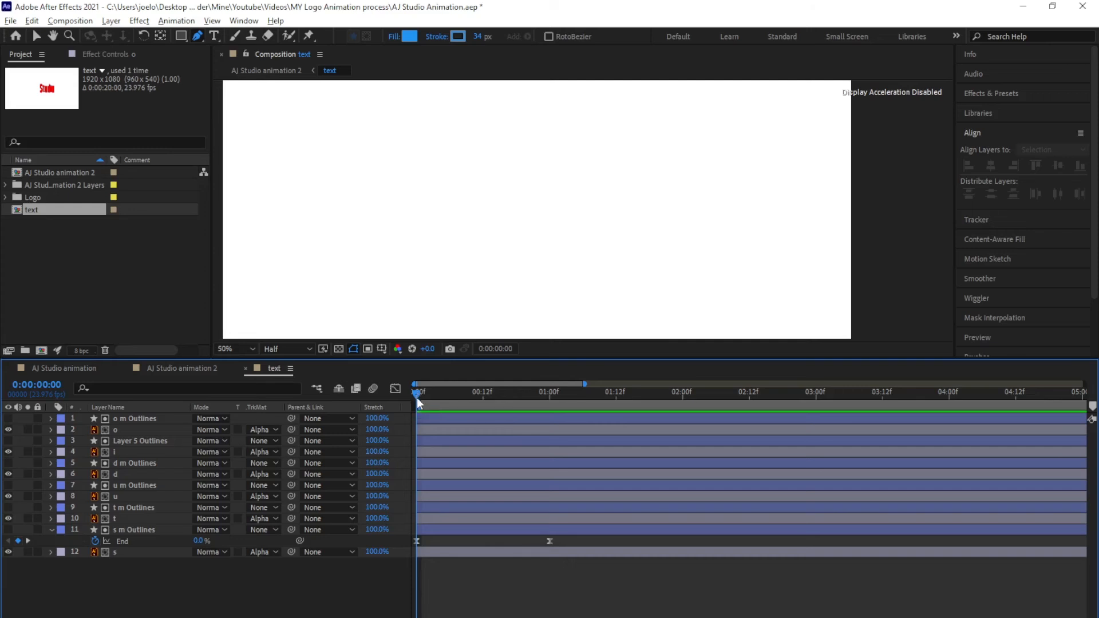
Open the studio precomp from AJ Studio animation and scrub through its letter animation
{"action": "left_click", "coordinate": [69, 369]}
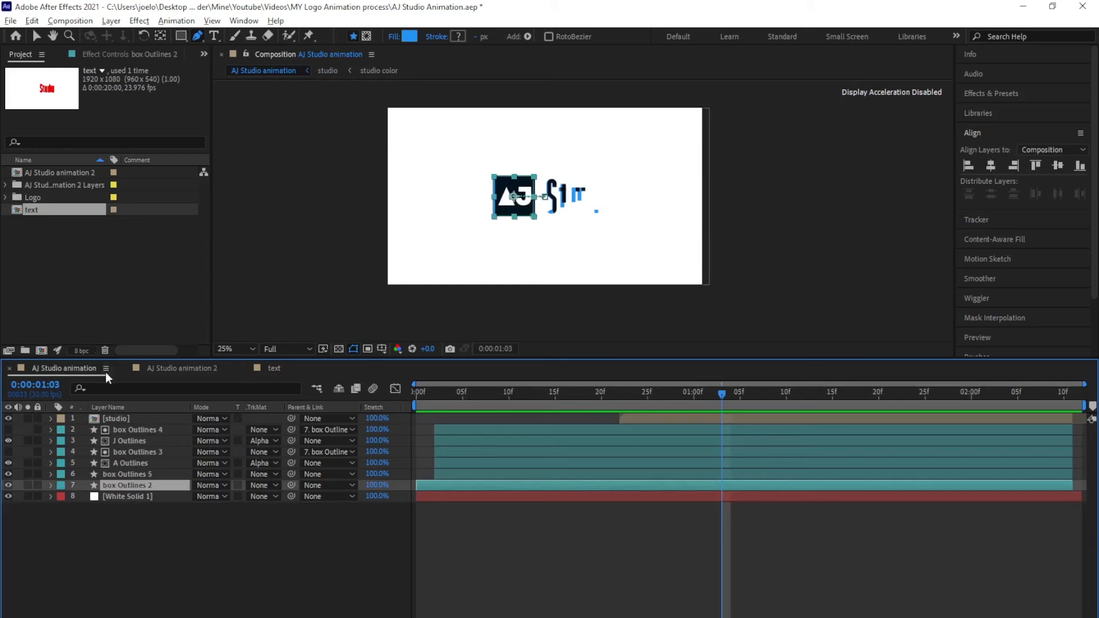
{"action": "double_click", "coordinate": [122, 418]}
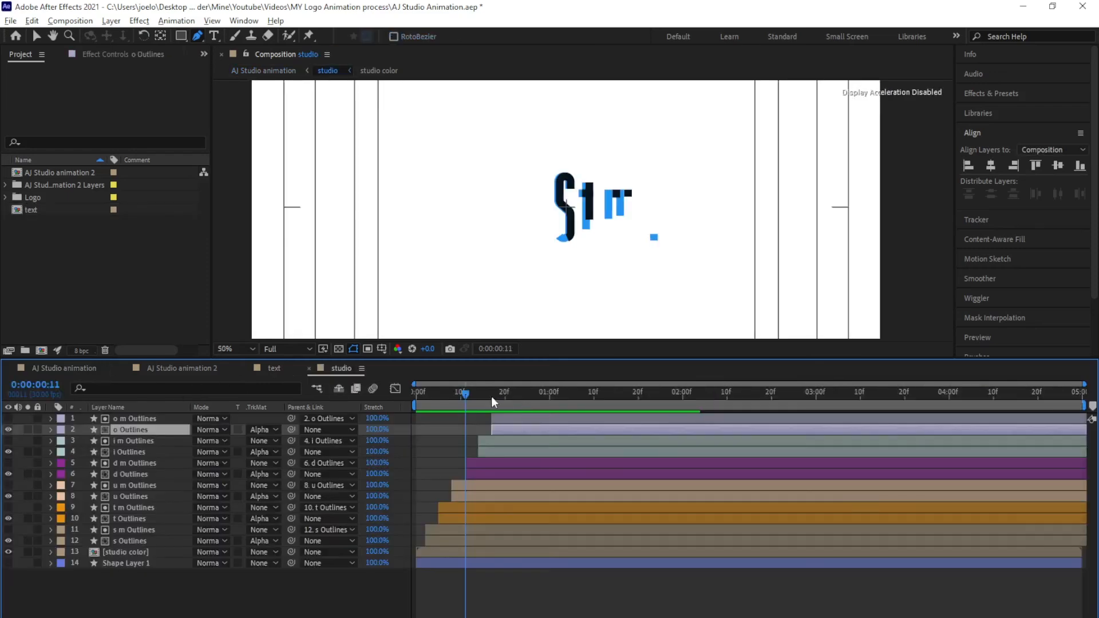
{"action": "left_click_drag", "start_coordinate": [467, 397], "coordinate": [548, 422]}
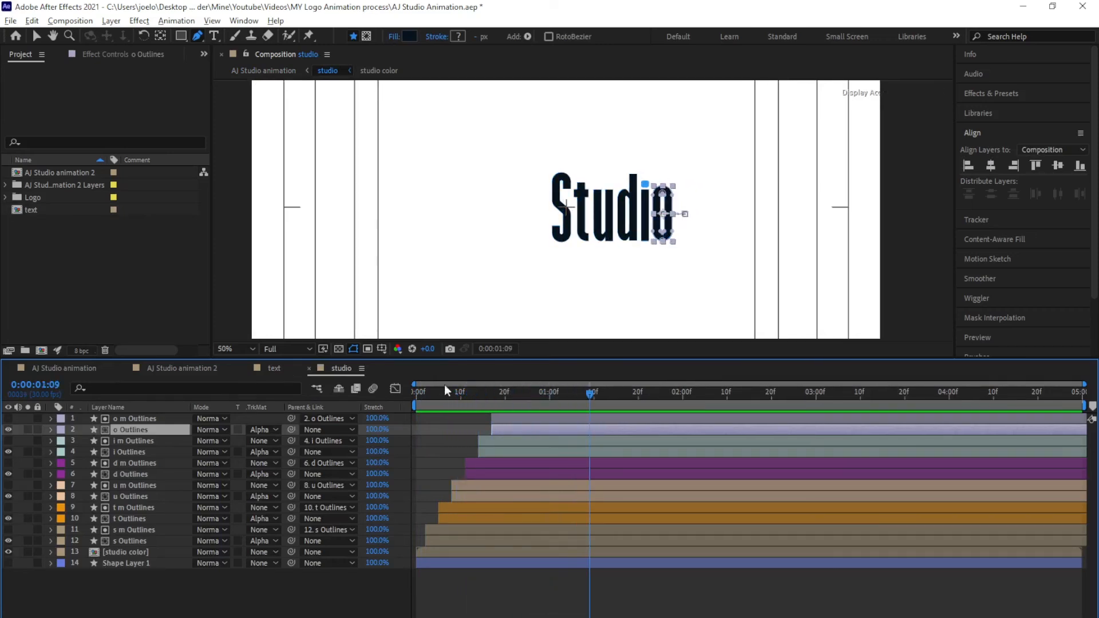
Close the studio comp and parent the s stroke layer to the s letter layer
{"action": "left_click", "coordinate": [310, 368]}
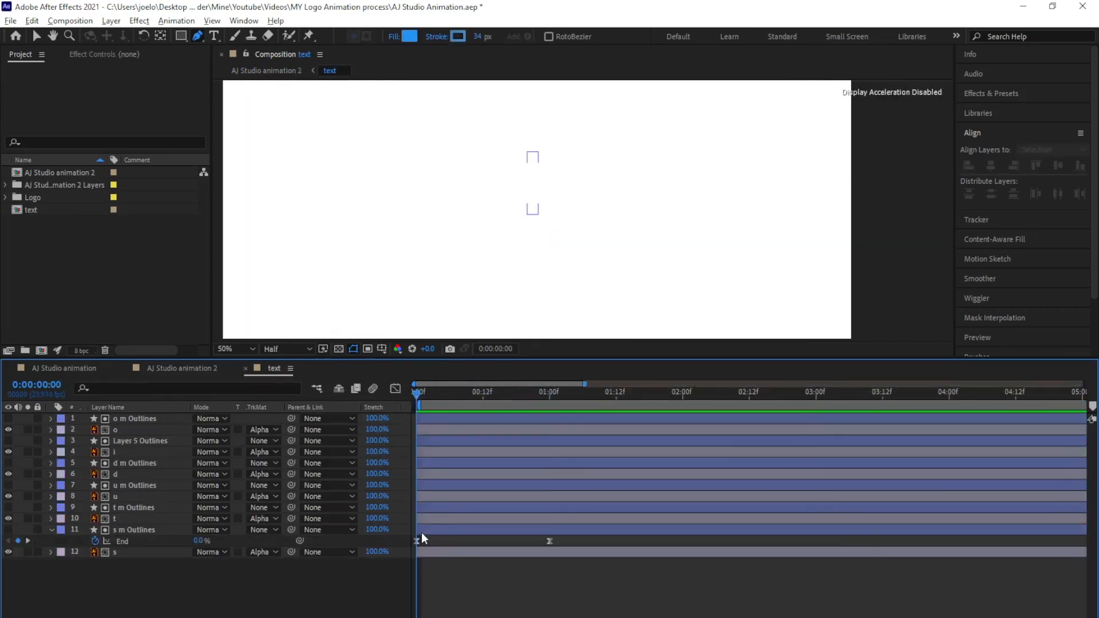
{"action": "left_click", "coordinate": [429, 531]}
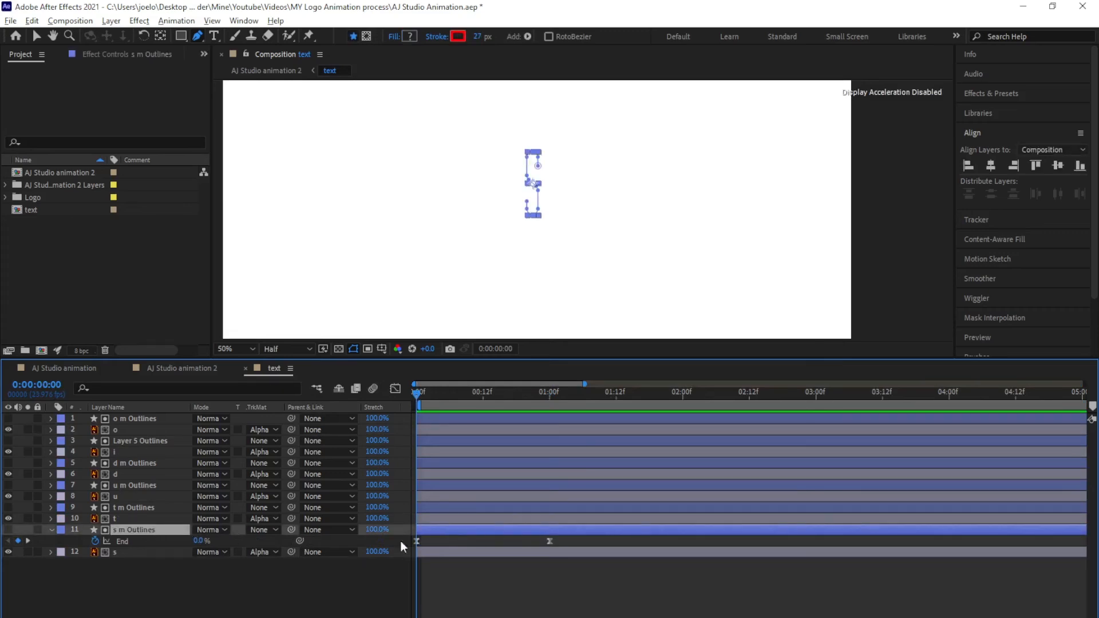
{"action": "left_click", "coordinate": [121, 553]}
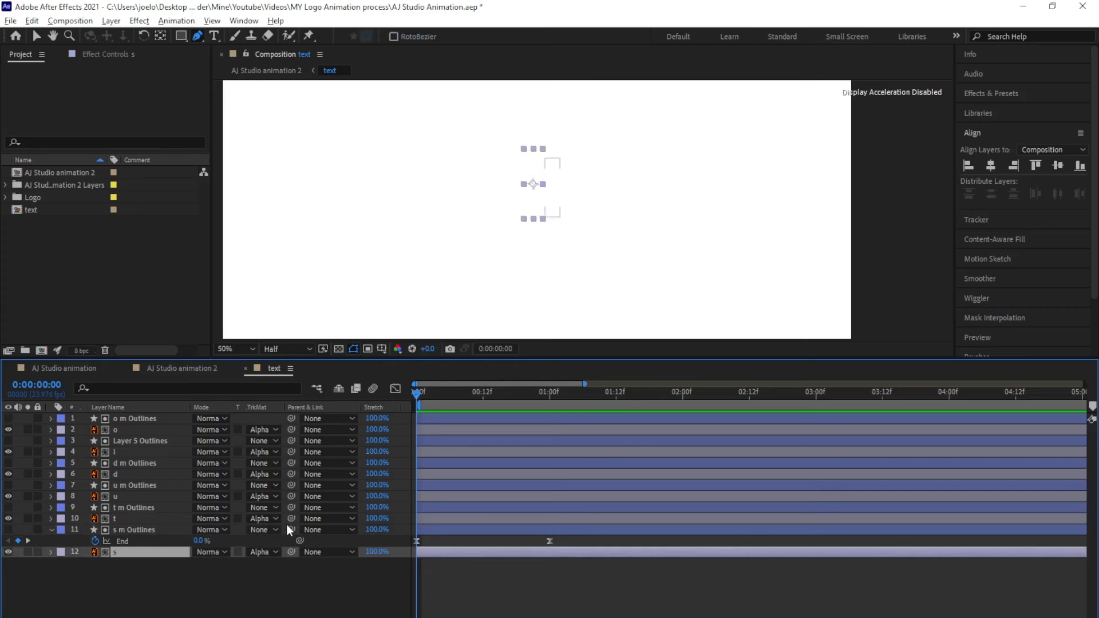
{"action": "left_click_drag", "start_coordinate": [292, 531], "coordinate": [152, 553]}
Parent the t, u, d, i and o stroke layers to their matching letter layers
{"action": "left_click_drag", "start_coordinate": [291, 508], "coordinate": [152, 530]}
{"action": "left_click_drag", "start_coordinate": [291, 497], "coordinate": [153, 508]}
{"action": "left_click_drag", "start_coordinate": [291, 463], "coordinate": [154, 486]}
{"action": "left_click_drag", "start_coordinate": [292, 440], "coordinate": [153, 463]}
{"action": "left_click_drag", "start_coordinate": [292, 418], "coordinate": [154, 432]}
{"action": "left_click_drag", "start_coordinate": [291, 441], "coordinate": [153, 452]}
{"action": "left_click_drag", "start_coordinate": [292, 463], "coordinate": [153, 474]}
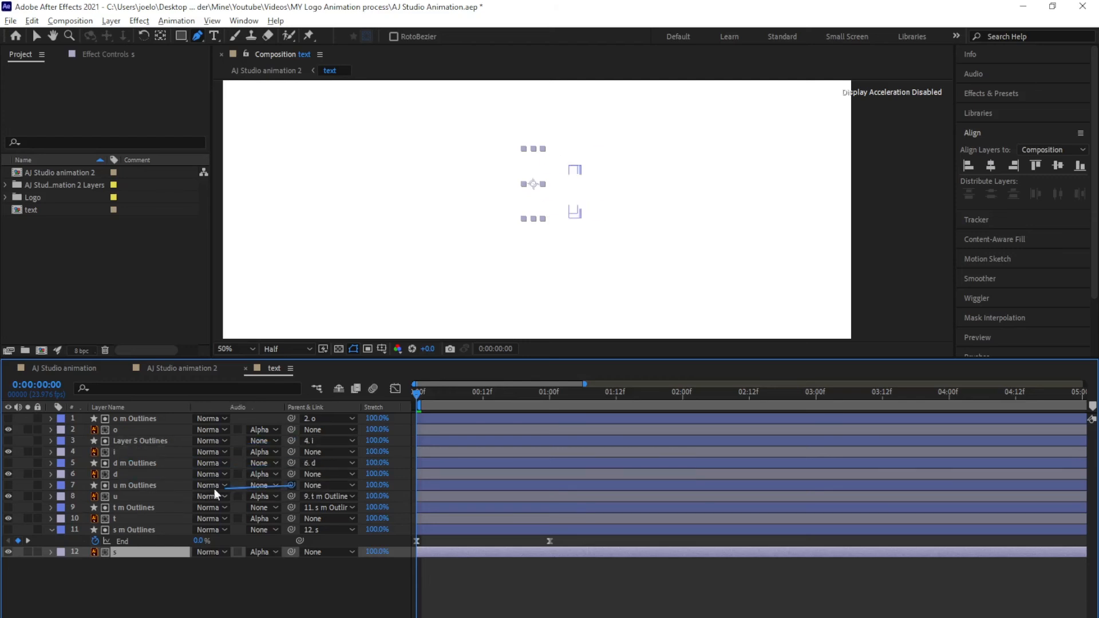
{"action": "left_click_drag", "start_coordinate": [291, 486], "coordinate": [153, 496]}
{"action": "left_click_drag", "start_coordinate": [291, 508], "coordinate": [153, 519]}
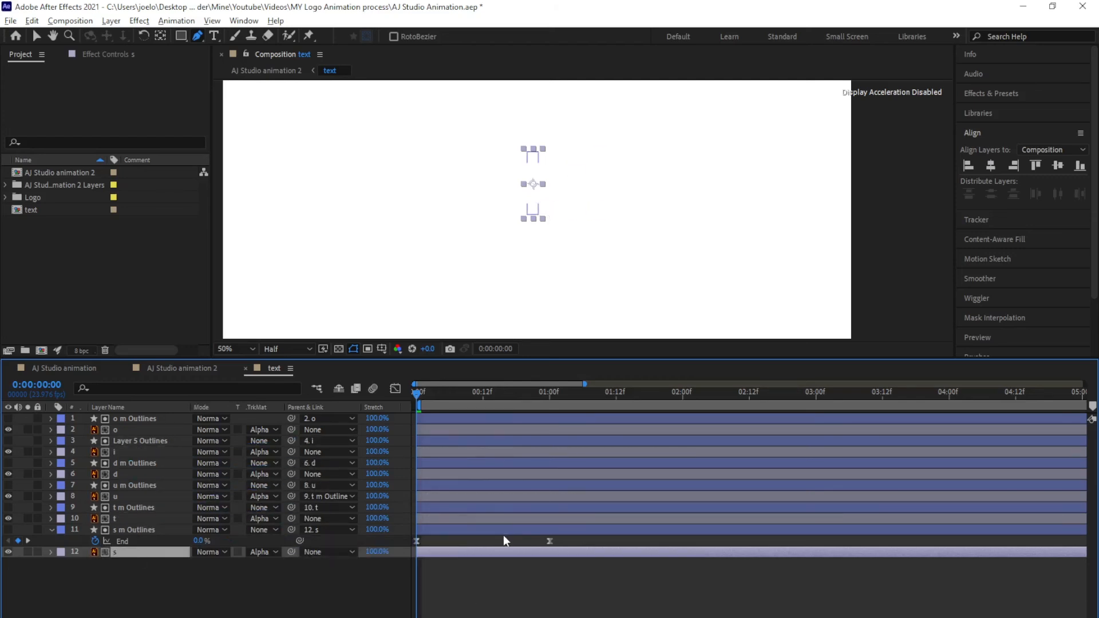
{"action": "left_click", "coordinate": [226, 581]}
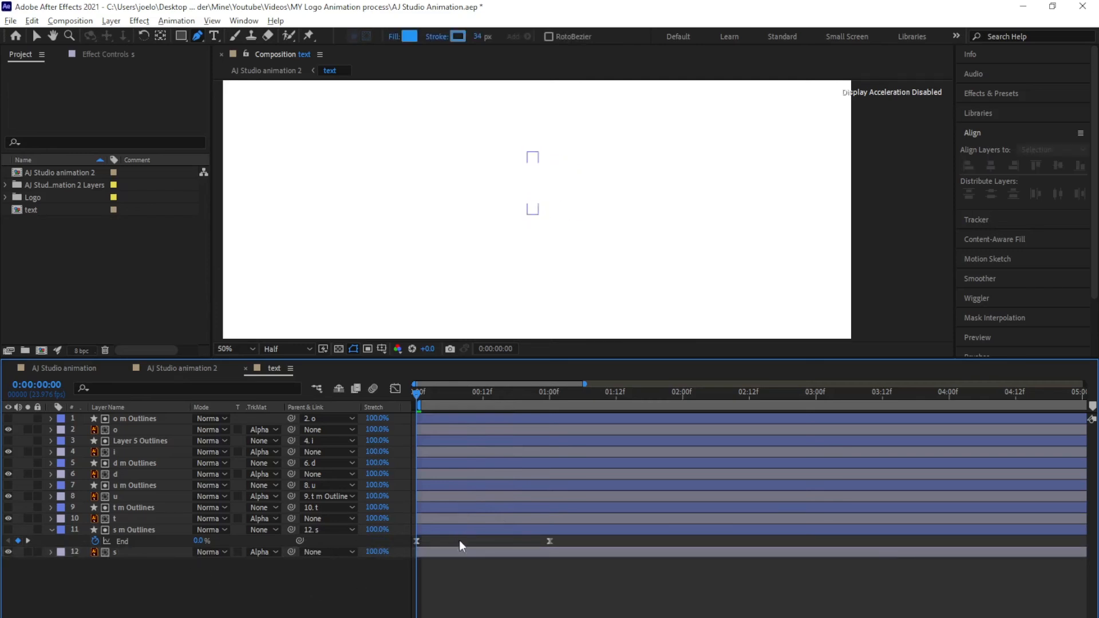
Keyframe Position on the s, t, u, d, i and o letter layers at 0:00 and frame 20
{"action": "left_click", "coordinate": [462, 553]}
{"action": "left_click", "coordinate": [448, 519], "text": "ctrl"}
{"action": "left_click", "coordinate": [441, 497], "text": "ctrl"}
{"action": "left_click", "coordinate": [435, 475], "text": "ctrl"}
{"action": "left_click", "coordinate": [432, 453], "text": "ctrl"}
{"action": "left_click", "coordinate": [430, 430], "text": "ctrl"}
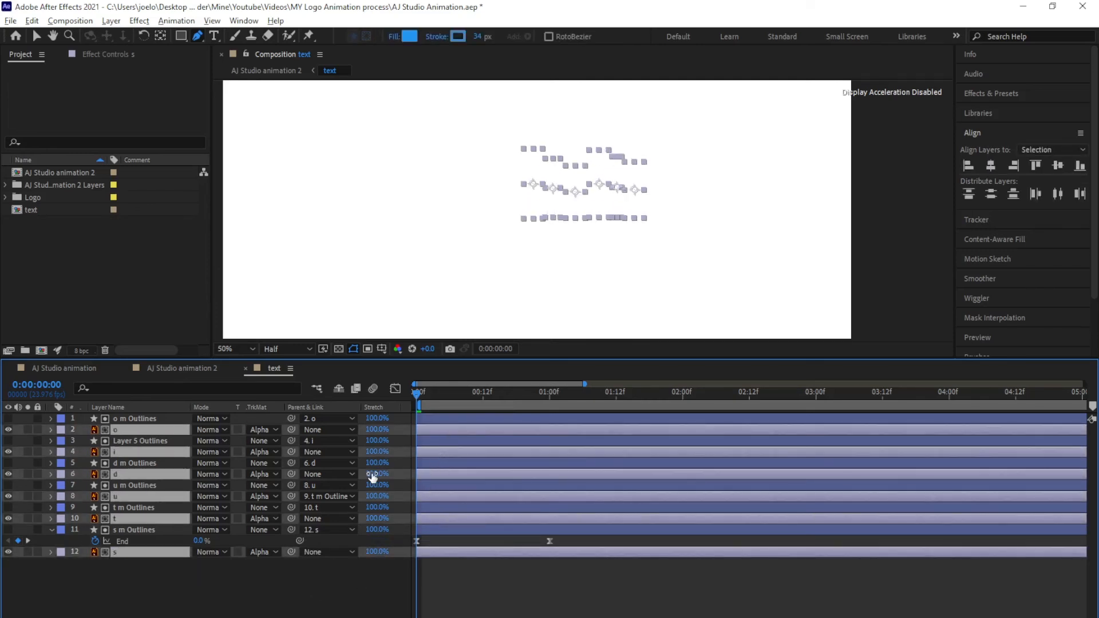
{"action": "key", "text": "p"}
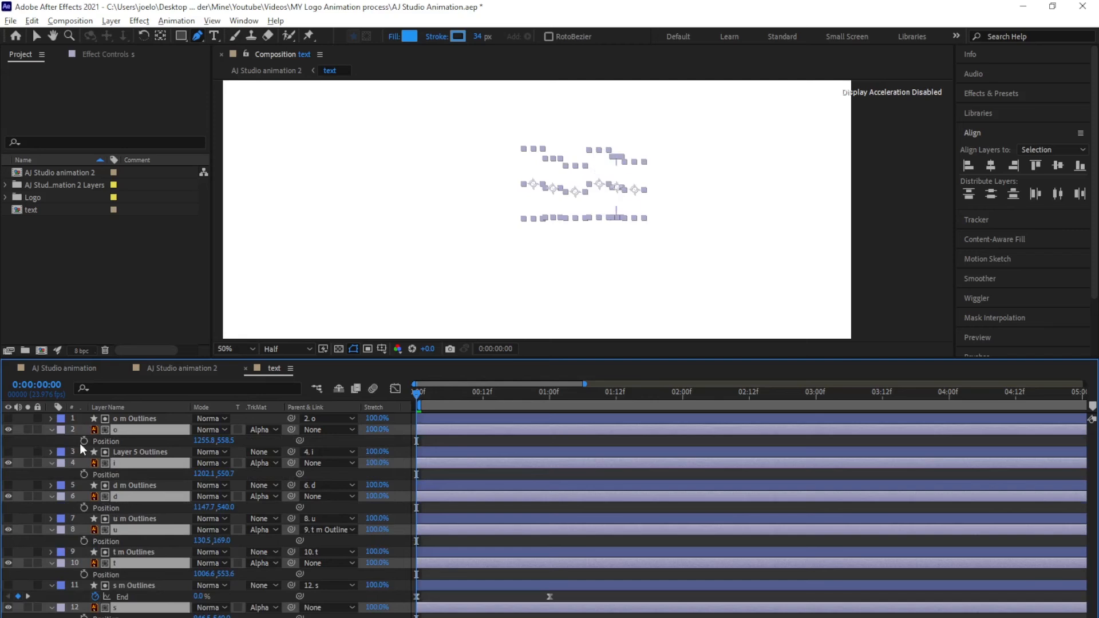
{"action": "left_click", "coordinate": [84, 442]}
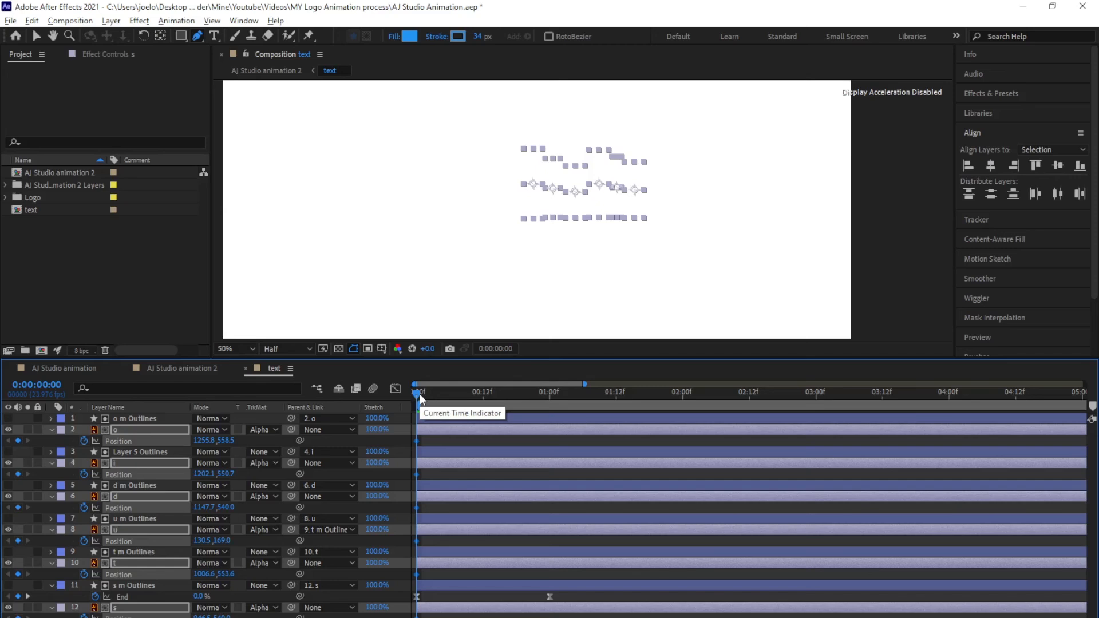
{"action": "left_click_drag", "start_coordinate": [419, 395], "coordinate": [528, 394]}
{"action": "left_click", "coordinate": [17, 441]}
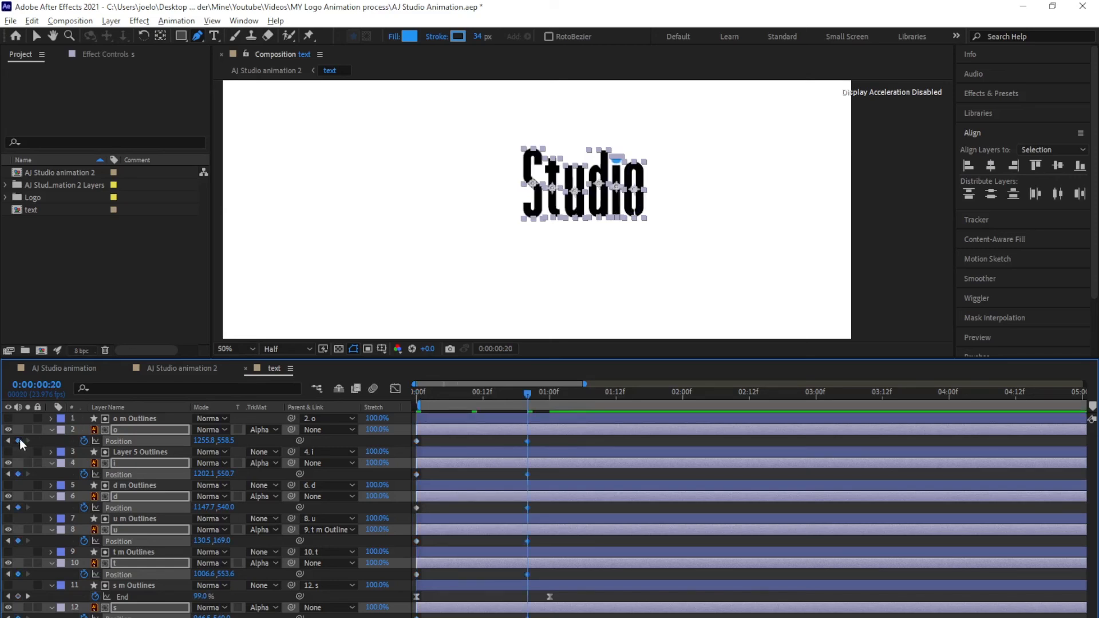
Shift the letters' starting Position X 12 pixels right and select all their Position keyframes
{"action": "key", "text": "Home"}
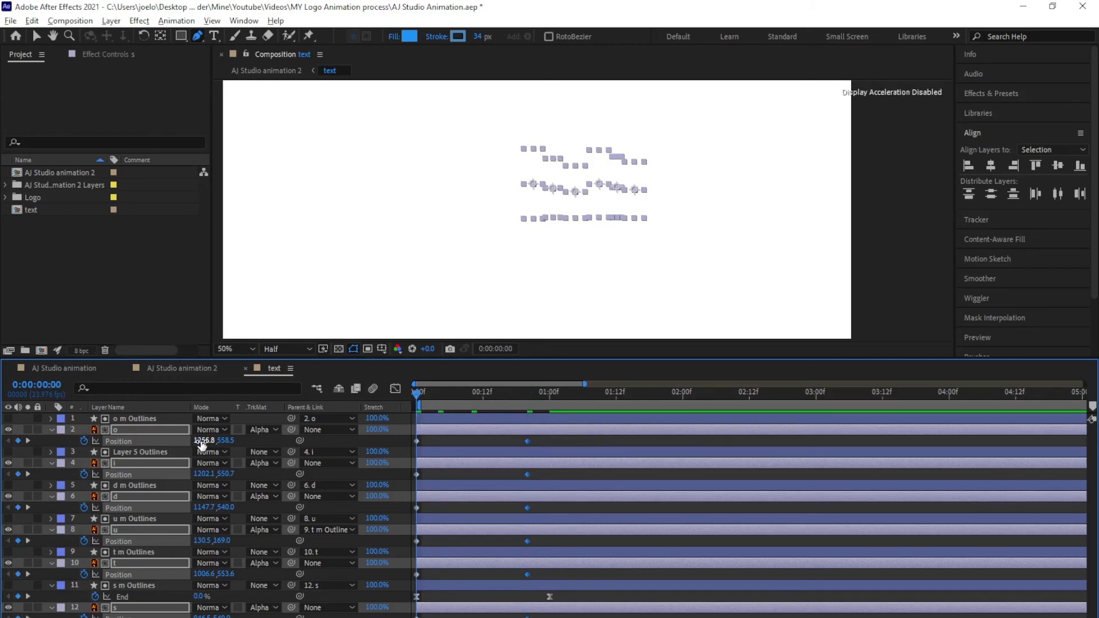
{"action": "left_click_drag", "start_coordinate": [205, 440], "coordinate": [276, 450]}
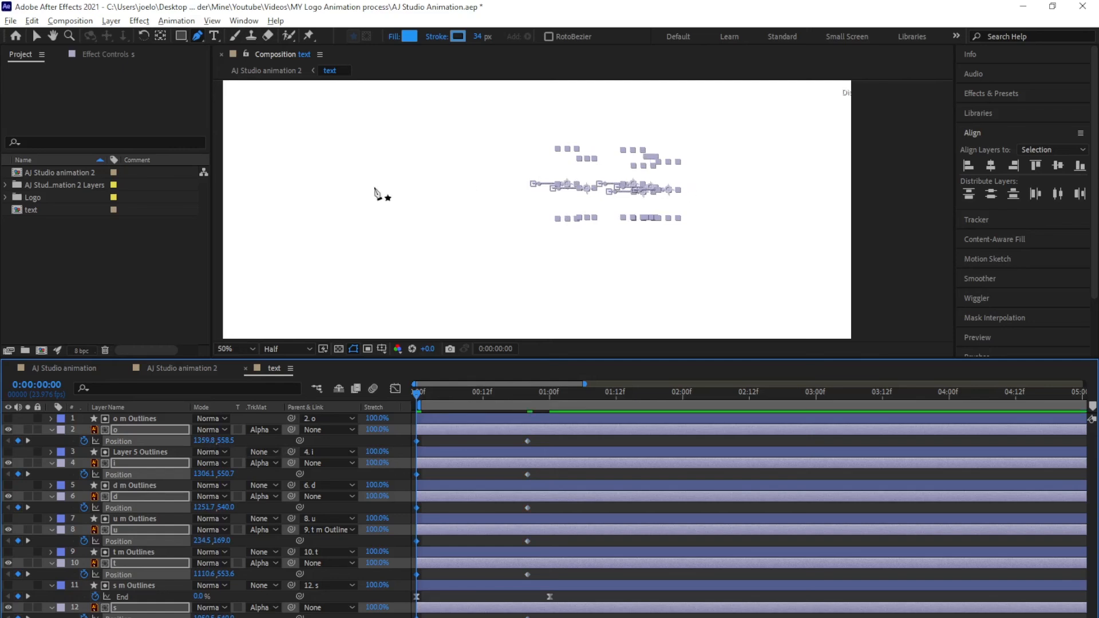
{"action": "left_click_drag", "start_coordinate": [564, 442], "coordinate": [416, 598]}
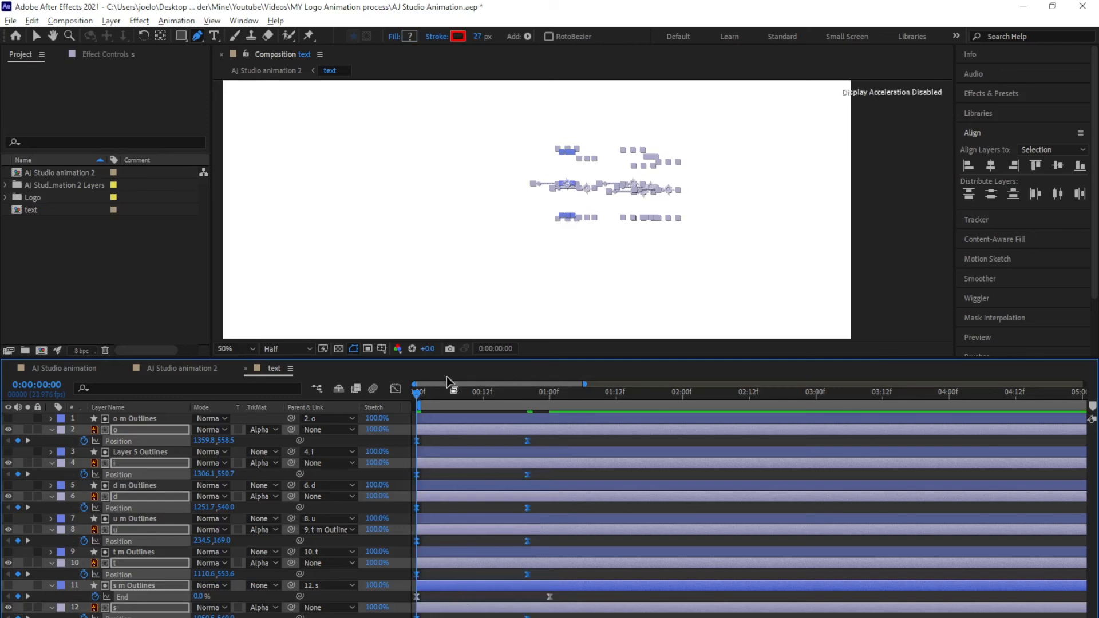
{"action": "left_click", "coordinate": [396, 389]}
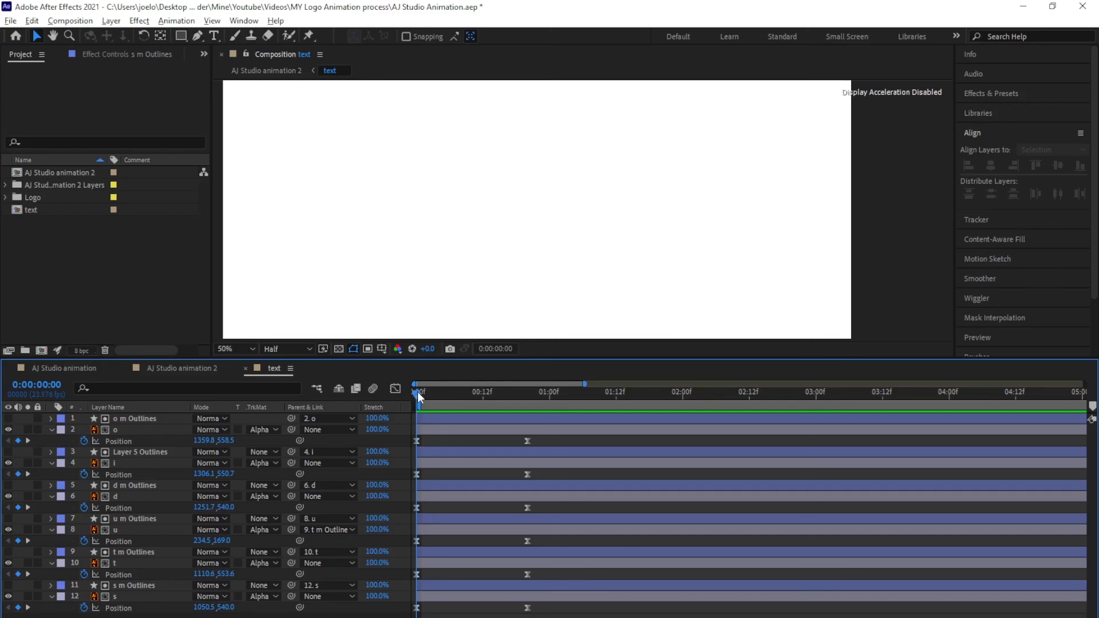
Offset the letter layer groups' in-points three frames apart, starting from the s layer
{"action": "left_click_drag", "start_coordinate": [418, 394], "coordinate": [433, 395]}
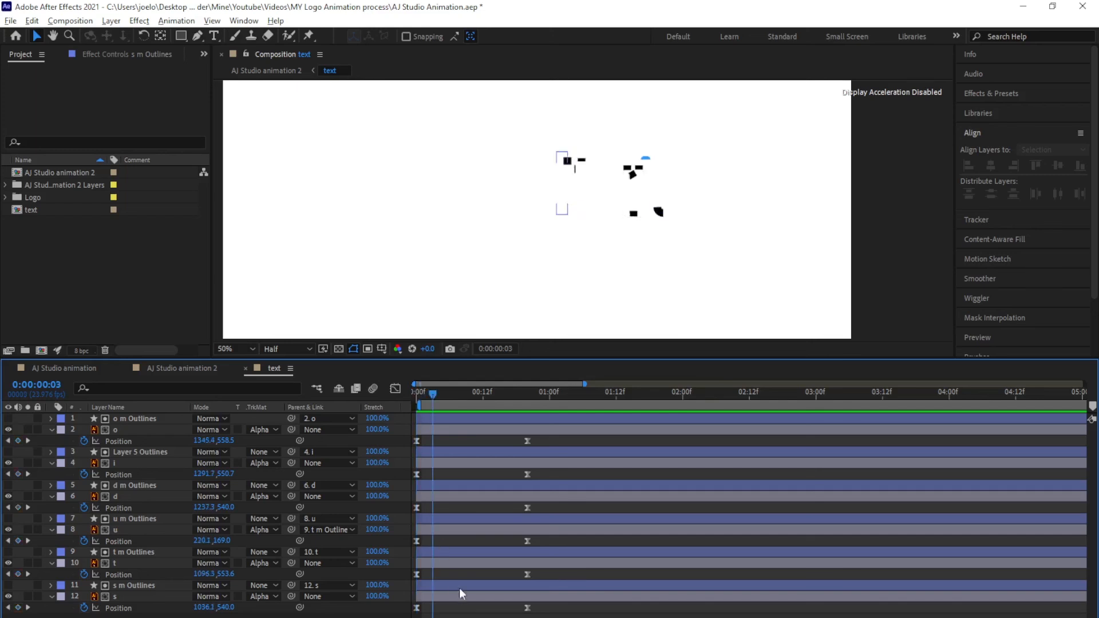
{"action": "left_click", "coordinate": [457, 420]}
{"action": "left_click", "coordinate": [458, 564], "text": "shift"}
{"action": "key", "text": "["}
{"action": "key", "text": "Page_Down"}
{"action": "key", "text": "Page_Down"}
{"action": "key", "text": "Page_Down"}
{"action": "left_click", "coordinate": [460, 563], "text": "ctrl"}
{"action": "left_click", "coordinate": [471, 553], "text": "ctrl"}
{"action": "key", "text": "["}
{"action": "key", "text": "Page_Down"}
{"action": "key", "text": "Page_Down"}
{"action": "key", "text": "Page_Down"}
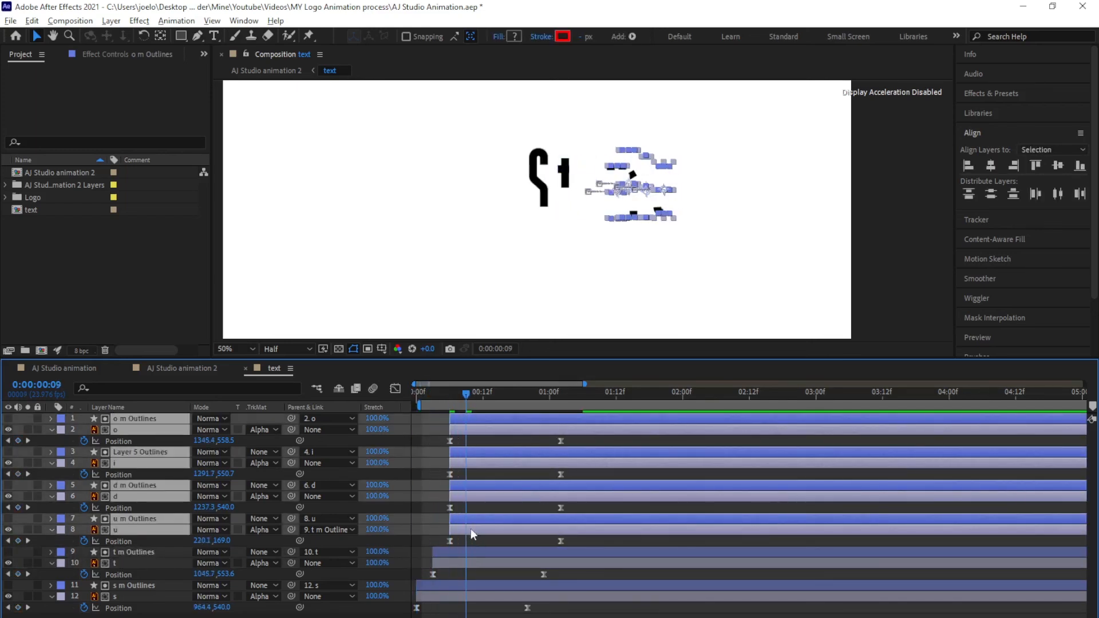
{"action": "left_click", "coordinate": [473, 530], "text": "ctrl"}
{"action": "left_click", "coordinate": [476, 520], "text": "ctrl"}
{"action": "key", "text": "["}
{"action": "key", "text": "Page_Down"}
{"action": "key", "text": "Page_Down"}
{"action": "key", "text": "Page_Down"}
Stagger the remaining letter layers through o by three frames each, then preview
{"action": "left_click", "coordinate": [486, 497], "text": "ctrl"}
{"action": "left_click", "coordinate": [493, 485], "text": "ctrl"}
{"action": "key", "text": "["}
{"action": "key", "text": "Page_Down"}
{"action": "key", "text": "Page_Down"}
{"action": "key", "text": "Page_Down"}
{"action": "left_click", "coordinate": [508, 463], "text": "ctrl"}
{"action": "left_click", "coordinate": [513, 453], "text": "ctrl"}
{"action": "key", "text": "["}
{"action": "key", "text": "Page_Down"}
{"action": "key", "text": "Page_Down"}
{"action": "key", "text": "Page_Down"}
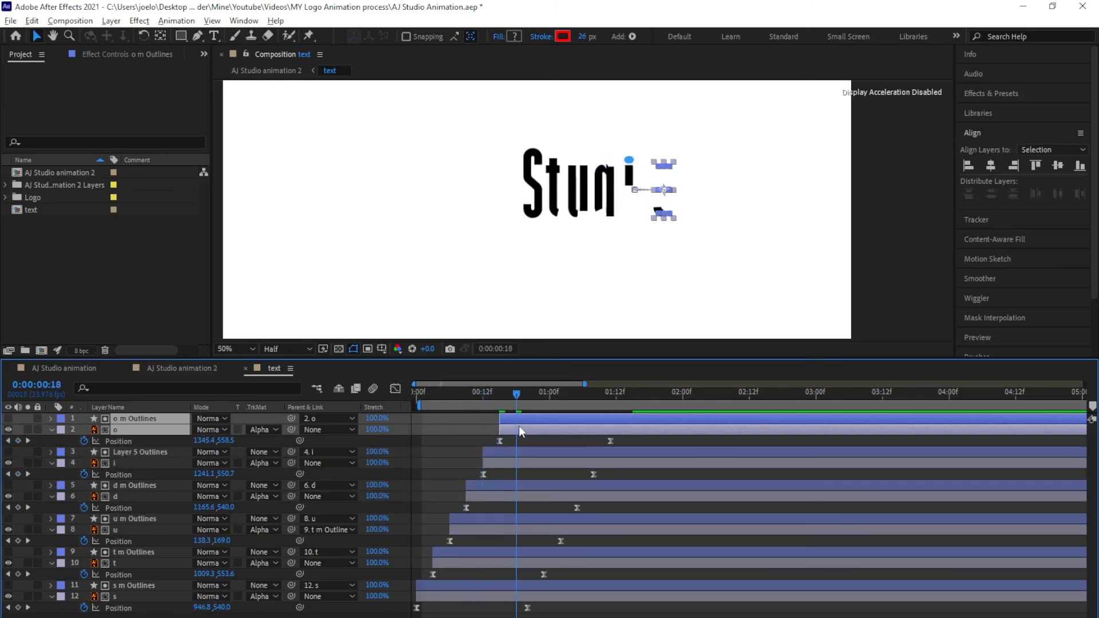
{"action": "key", "text": "Home"}
{"action": "left_click", "coordinate": [482, 617]}
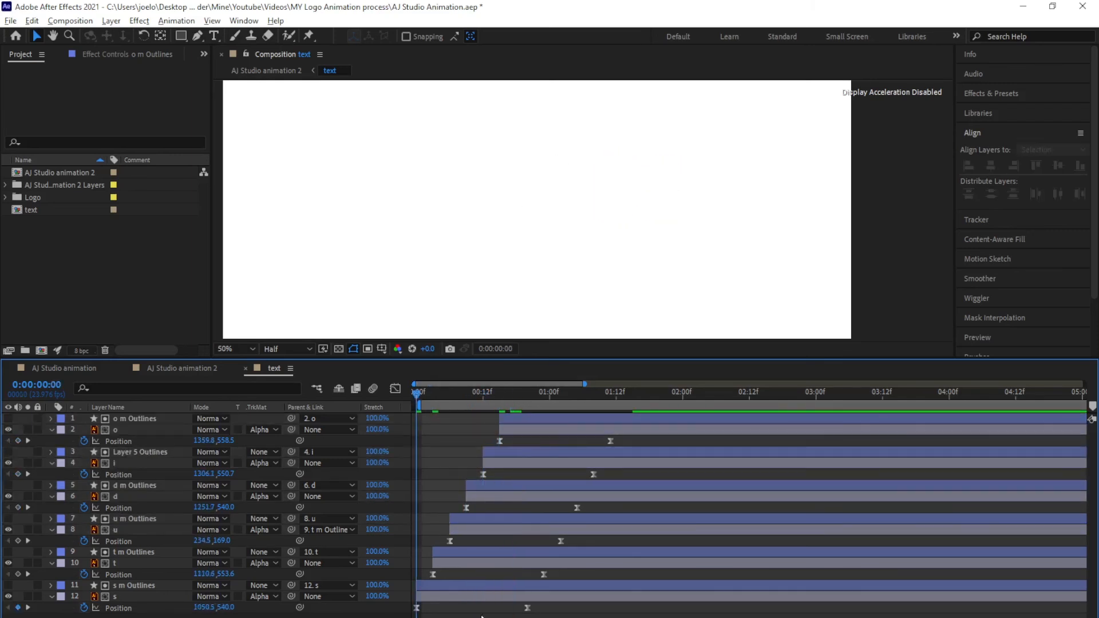
{"action": "key", "text": "space"}
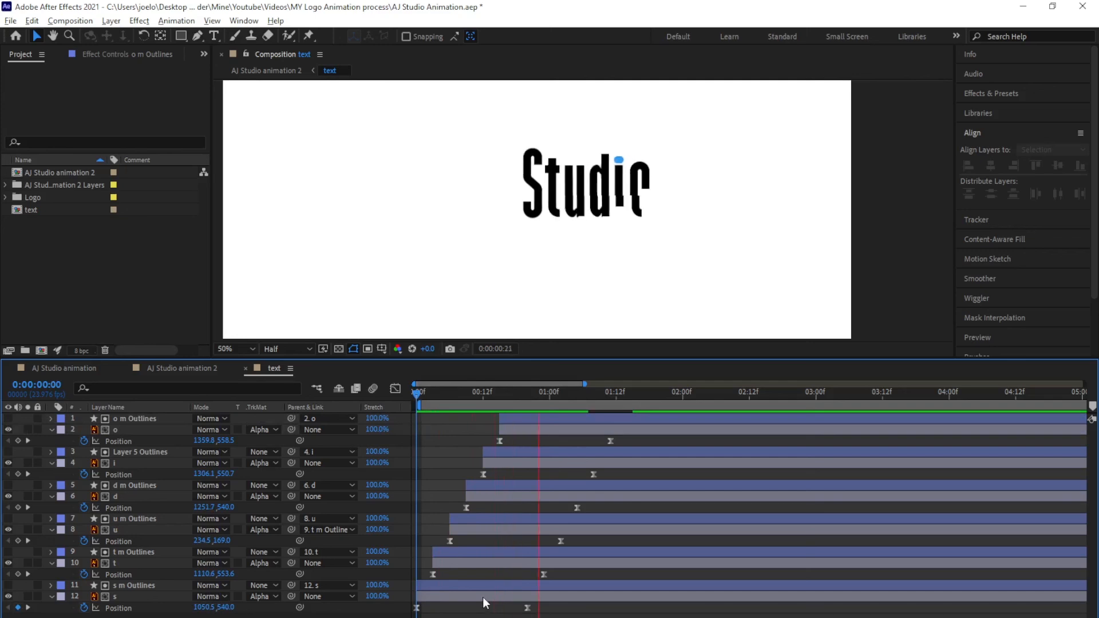
{"action": "left_click", "coordinate": [419, 394]}
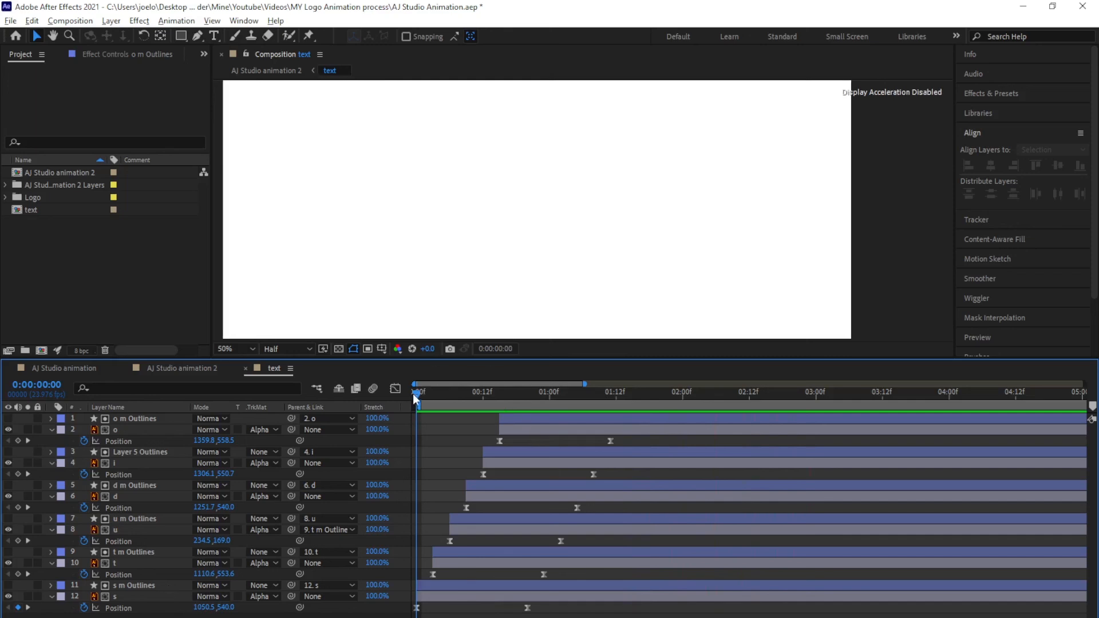
Duplicate the text comp as text 2, add it to the timeline and apply a Fill effect
{"action": "left_click", "coordinate": [33, 210]}
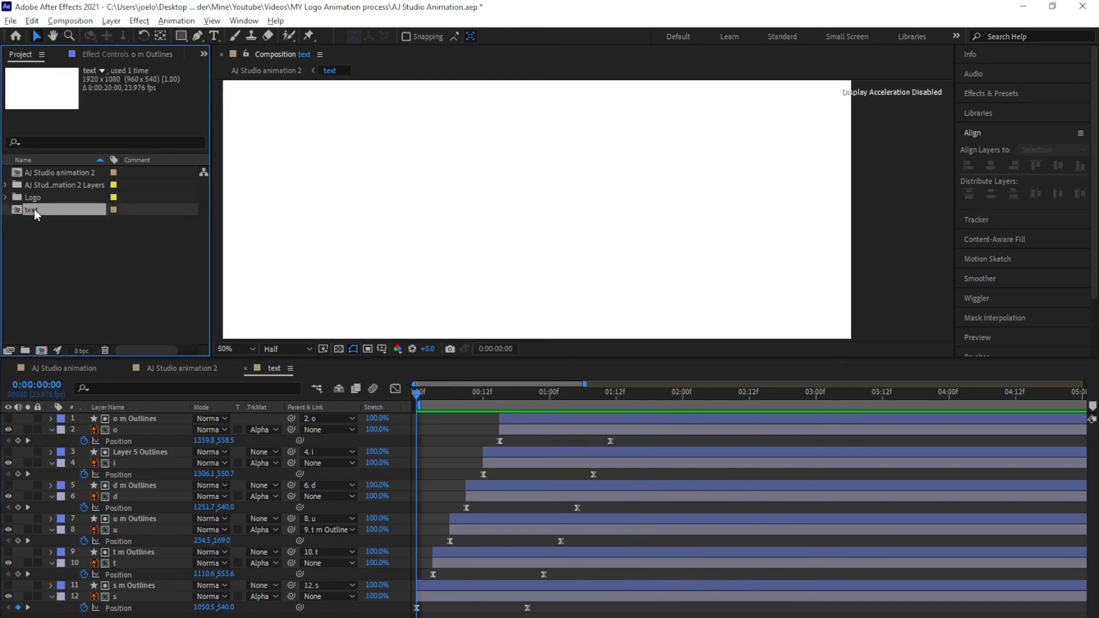
{"action": "key", "text": "ctrl+d"}
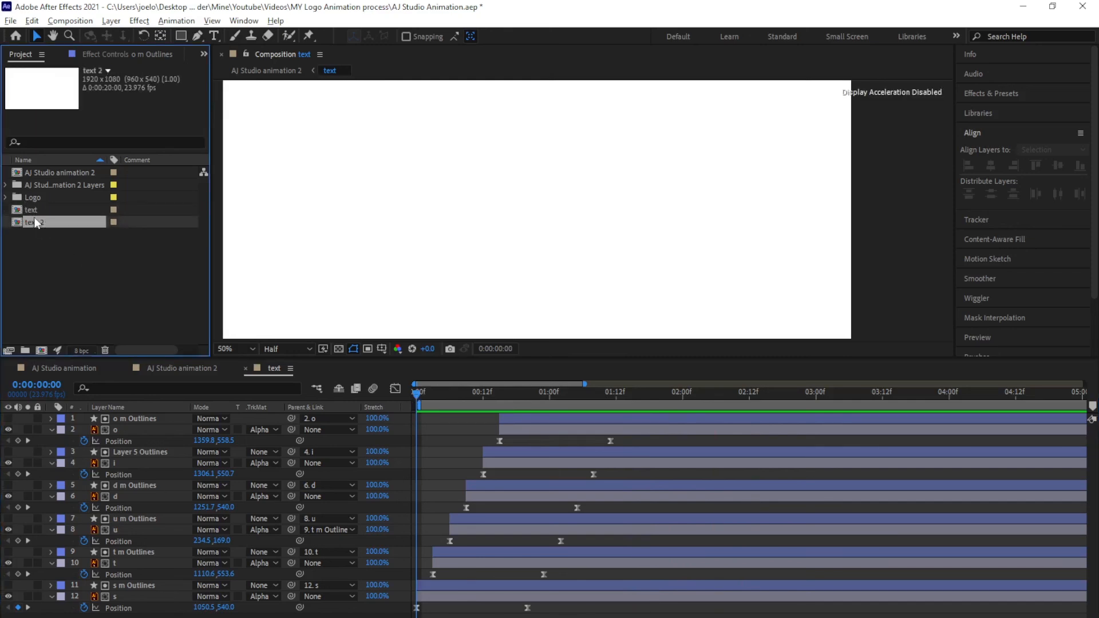
{"action": "left_click_drag", "start_coordinate": [52, 226], "coordinate": [118, 615]}
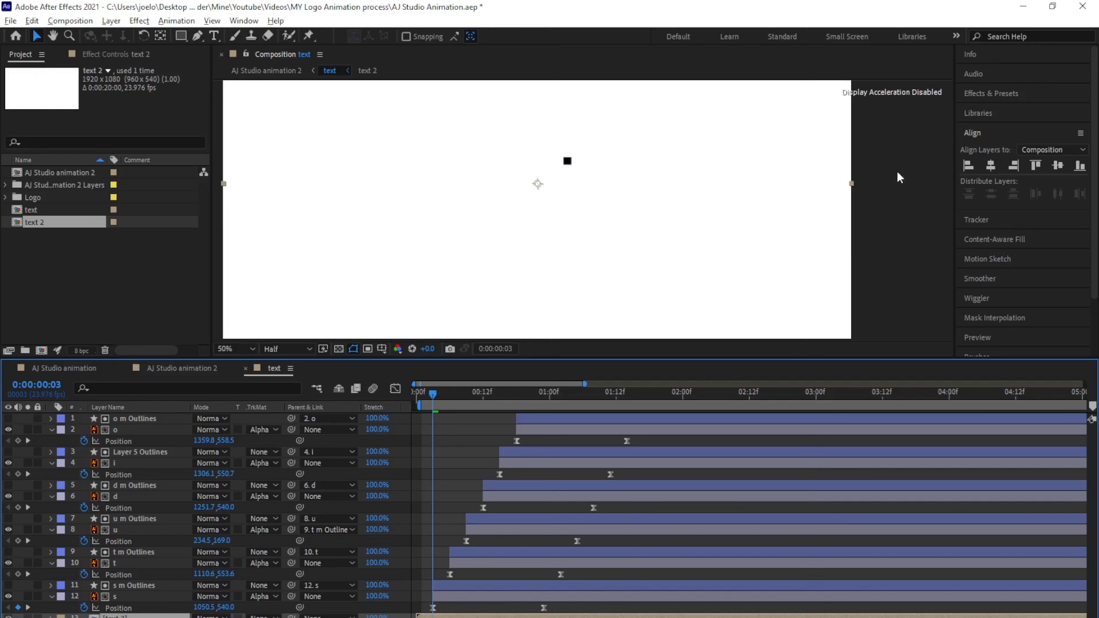
{"action": "left_click", "coordinate": [998, 94]}
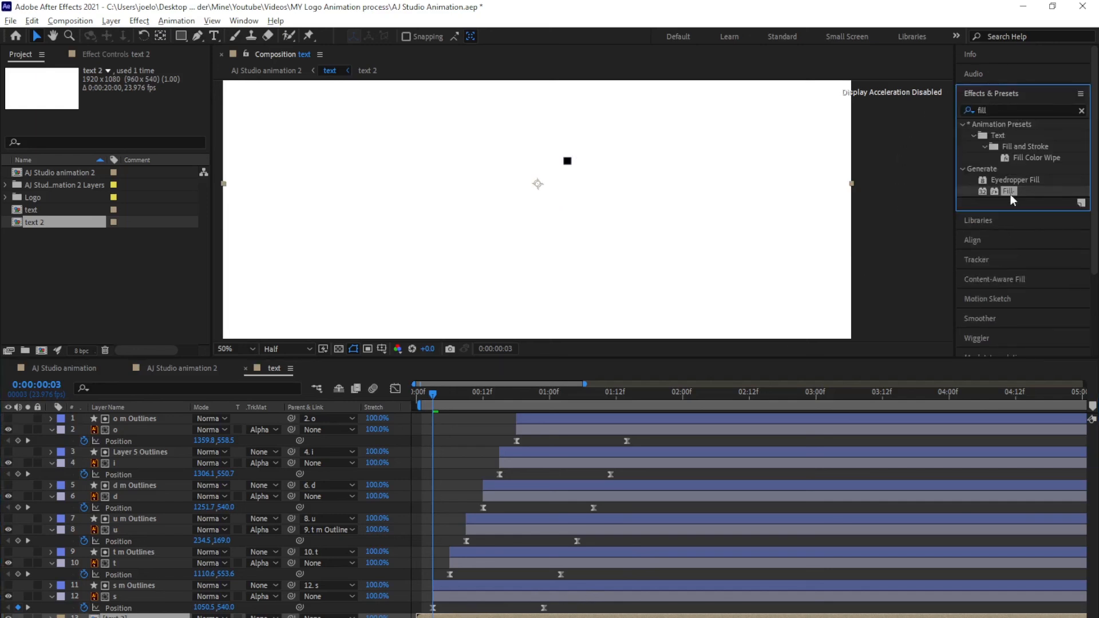
{"action": "left_click_drag", "start_coordinate": [1010, 193], "coordinate": [445, 616]}
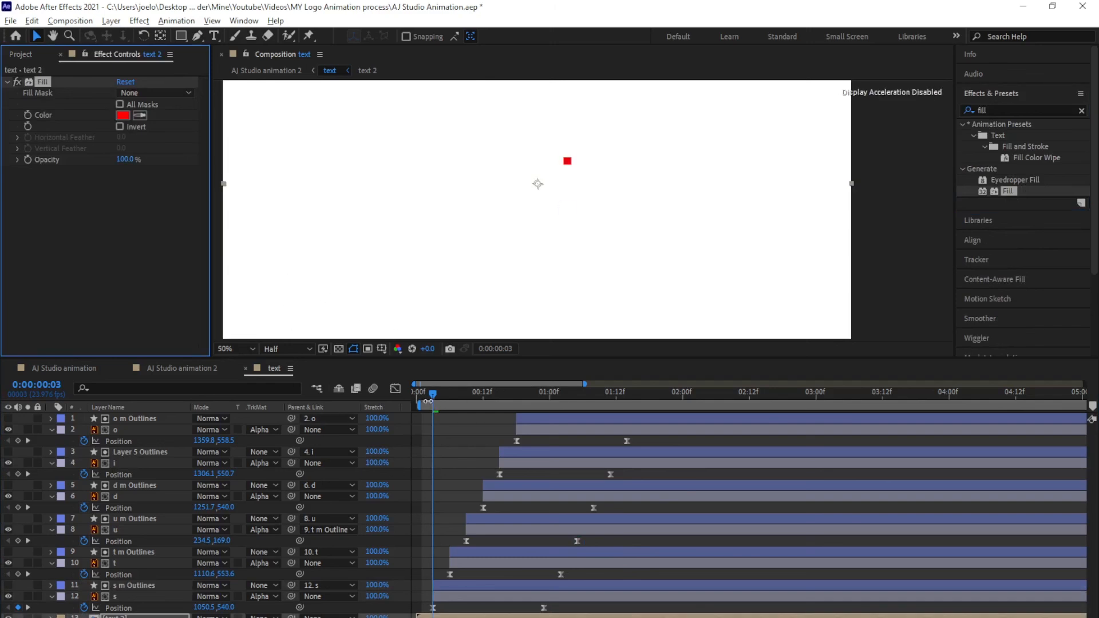
{"action": "left_click_drag", "start_coordinate": [432, 393], "coordinate": [382, 405]}
{"action": "key", "text": "space"}
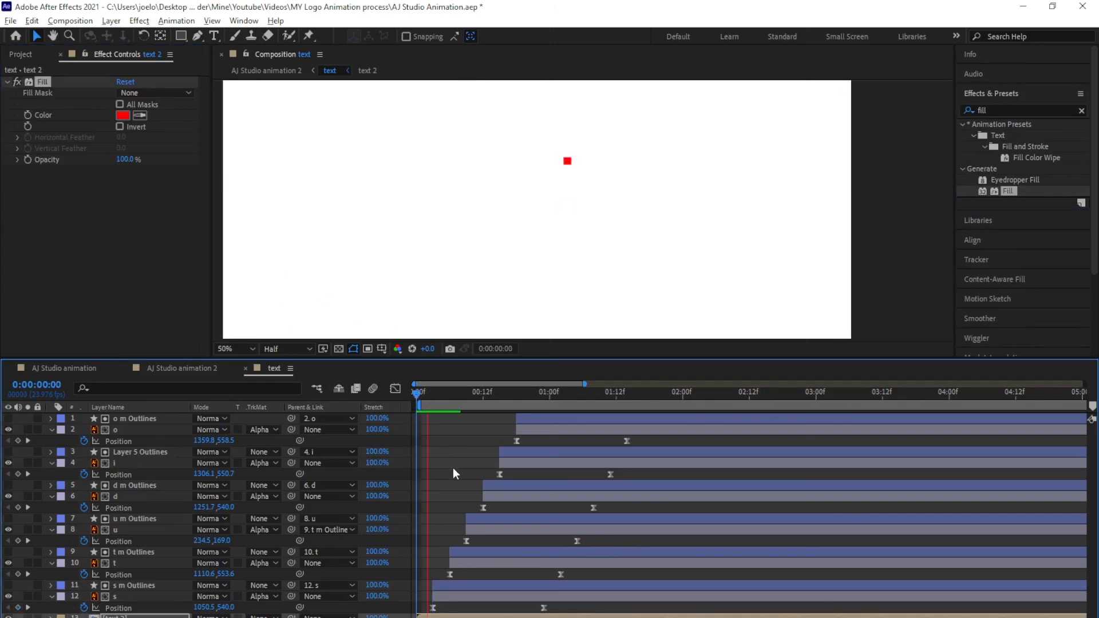
{"action": "left_click", "coordinate": [417, 396]}
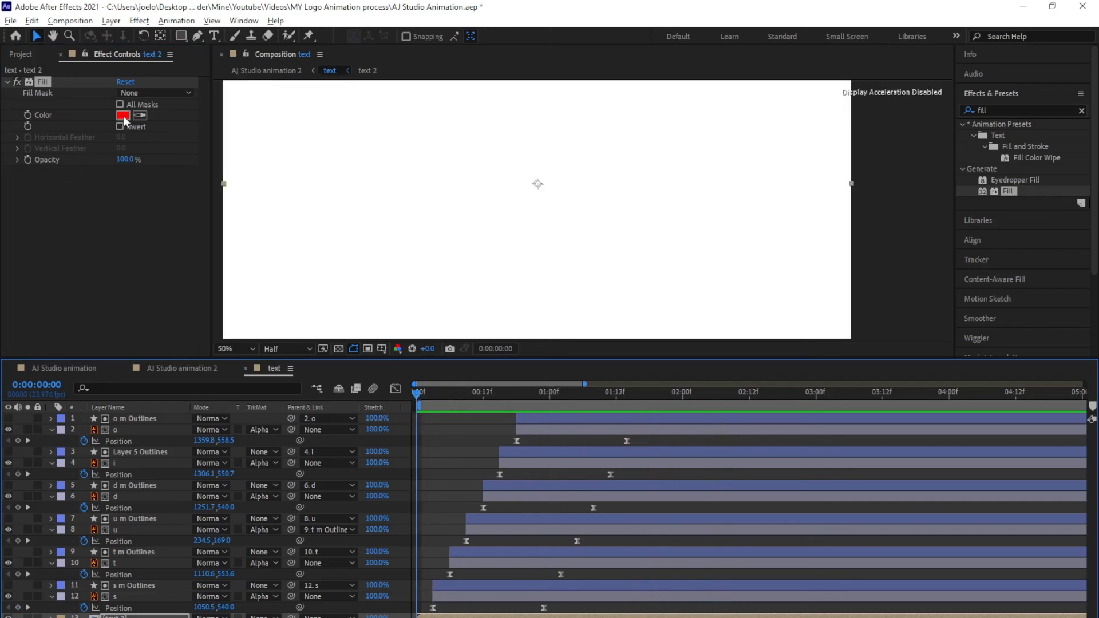
Set the Fill colour to 2196f3 and preview the blue Studio animation
{"action": "left_click", "coordinate": [122, 115]}
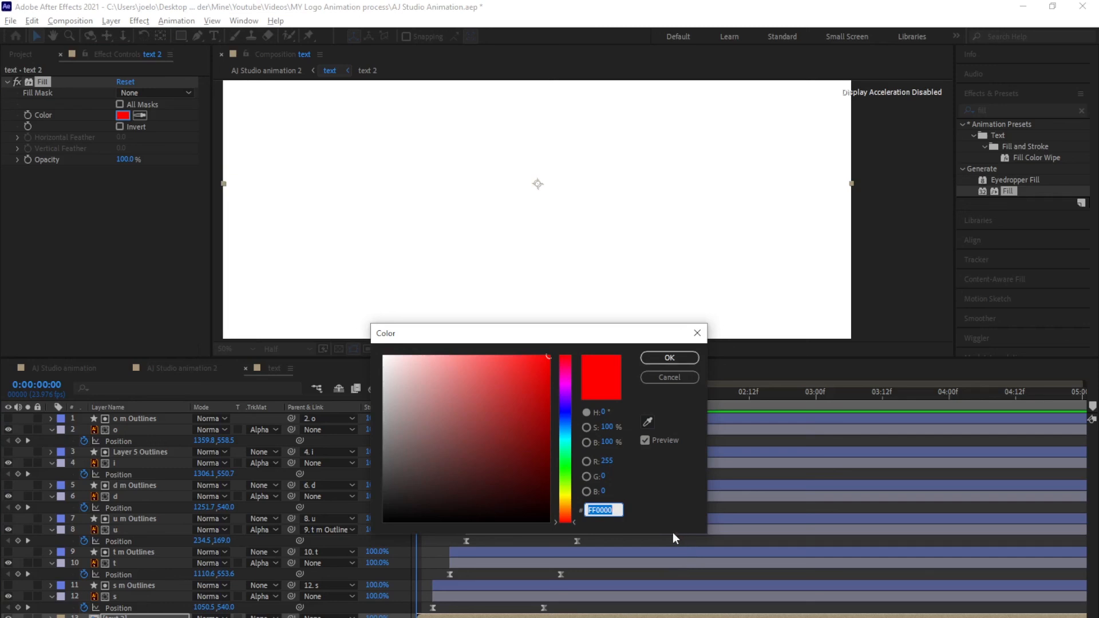
{"action": "type", "text": "2196f3"}
{"action": "left_click", "coordinate": [658, 361]}
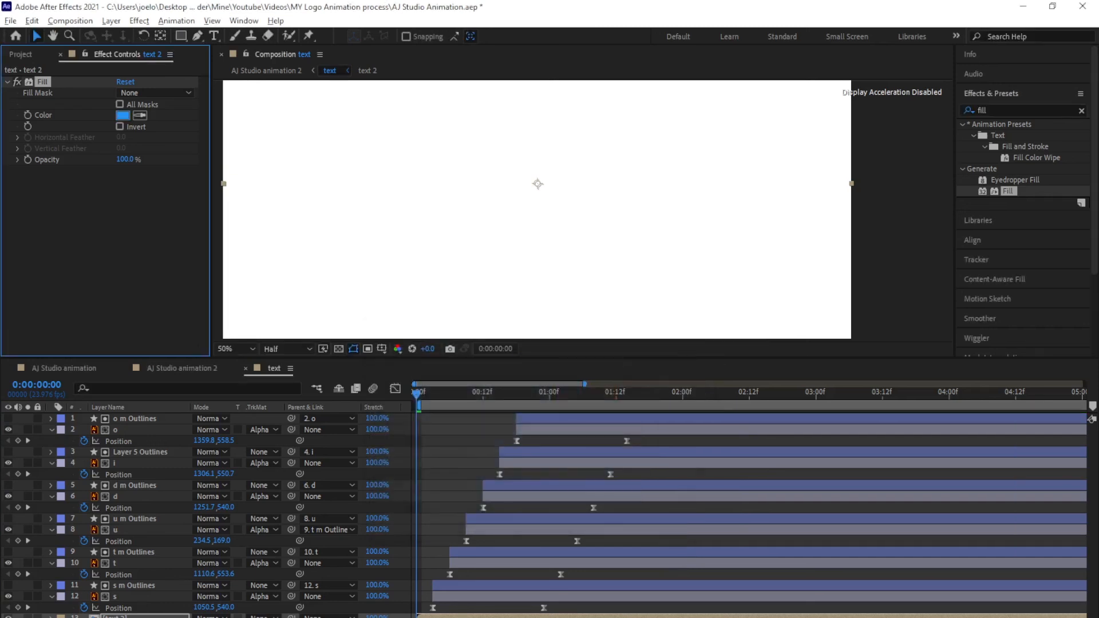
{"action": "key", "text": "space"}
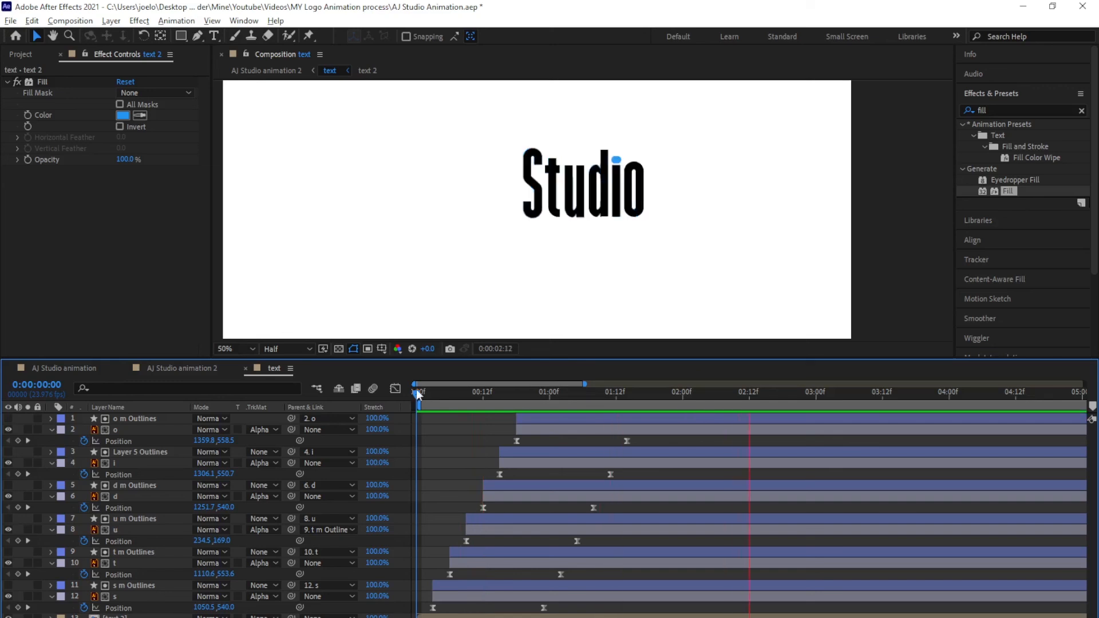
{"action": "key", "text": "space"}
{"action": "left_click", "coordinate": [172, 368]}
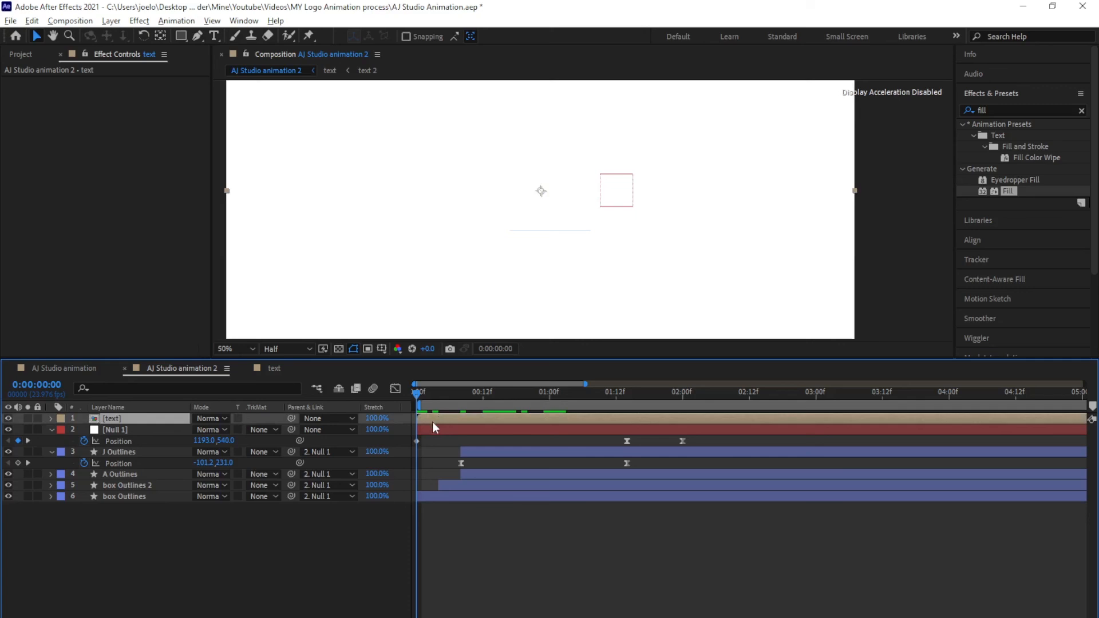
Start the text layer at 0:00:01:14 and preview the full logo animation
{"action": "left_click_drag", "start_coordinate": [418, 397], "coordinate": [632, 436]}
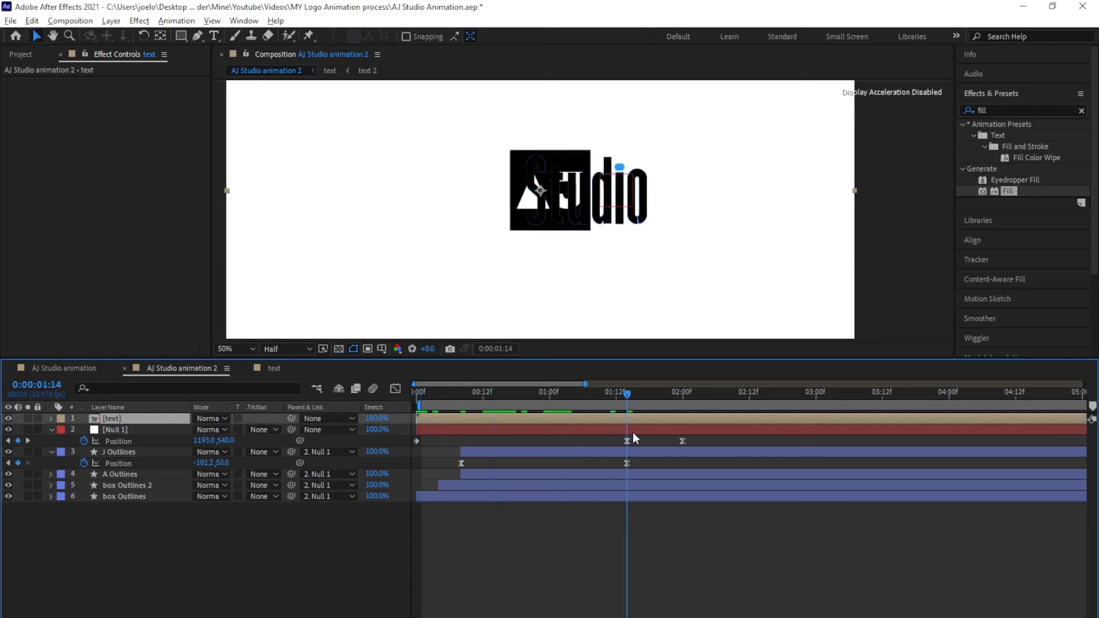
{"action": "left_click", "coordinate": [633, 439]}
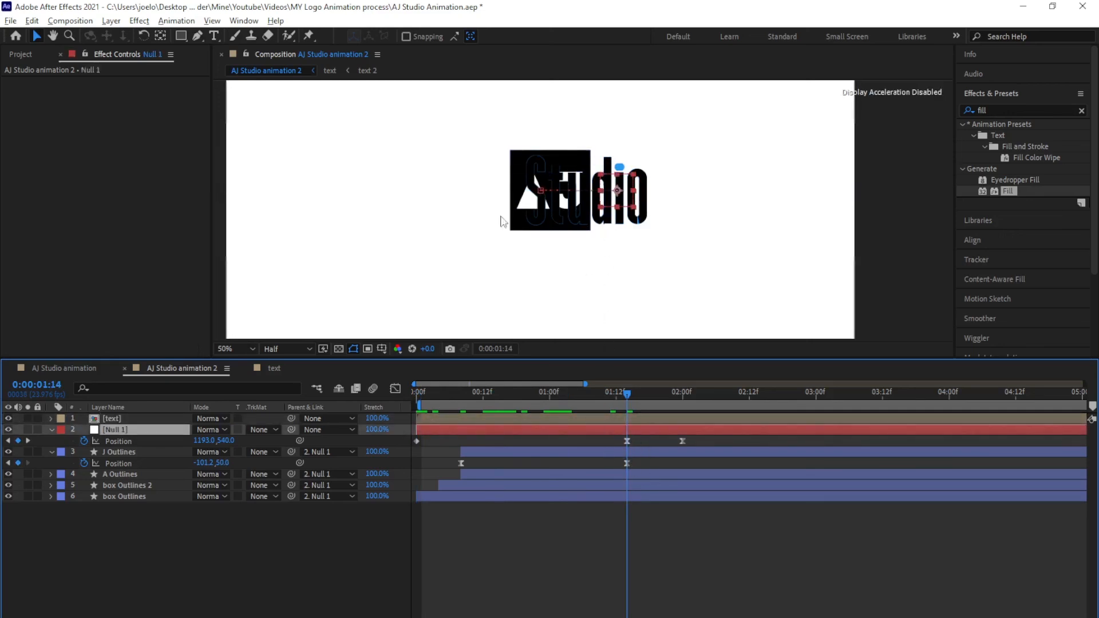
{"action": "left_click_drag", "start_coordinate": [430, 418], "coordinate": [638, 417]}
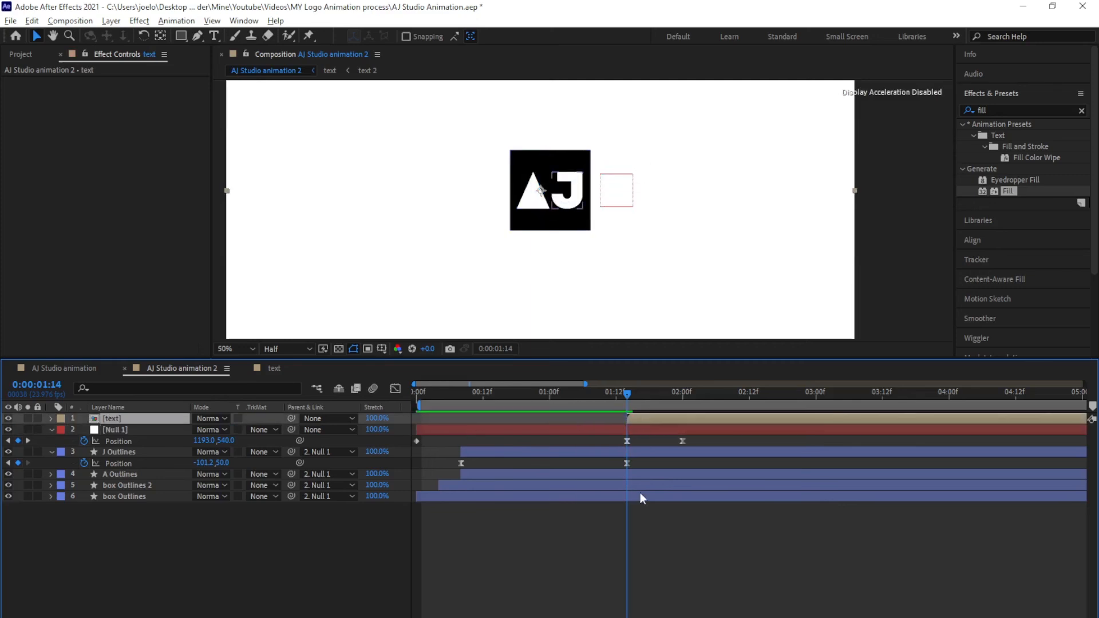
{"action": "left_click", "coordinate": [641, 525]}
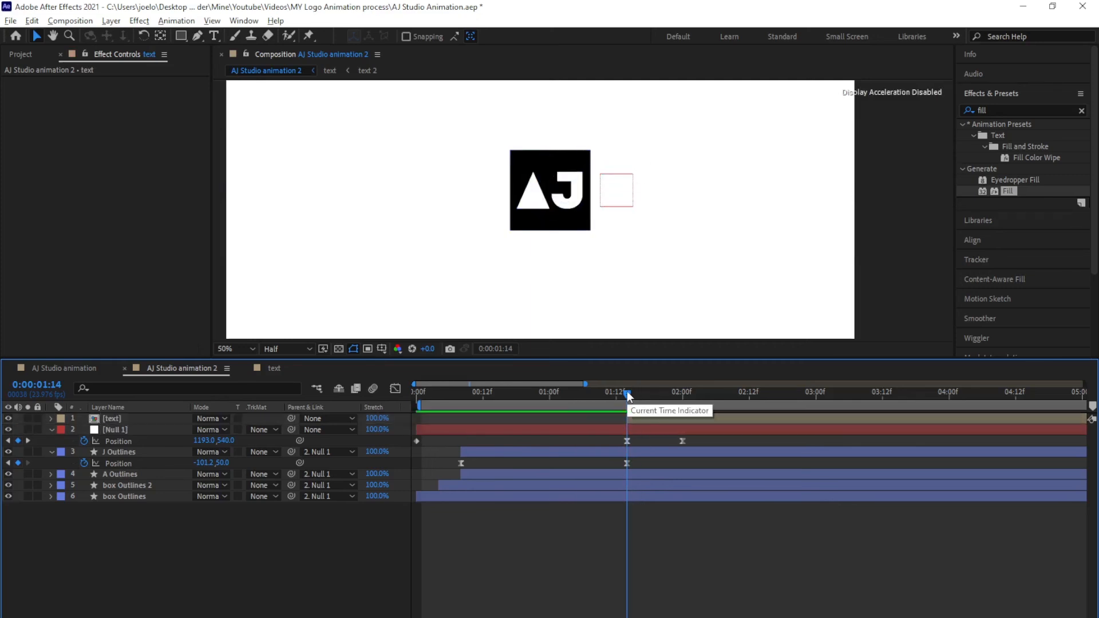
{"action": "left_click", "coordinate": [415, 395]}
{"action": "key", "text": "space"}
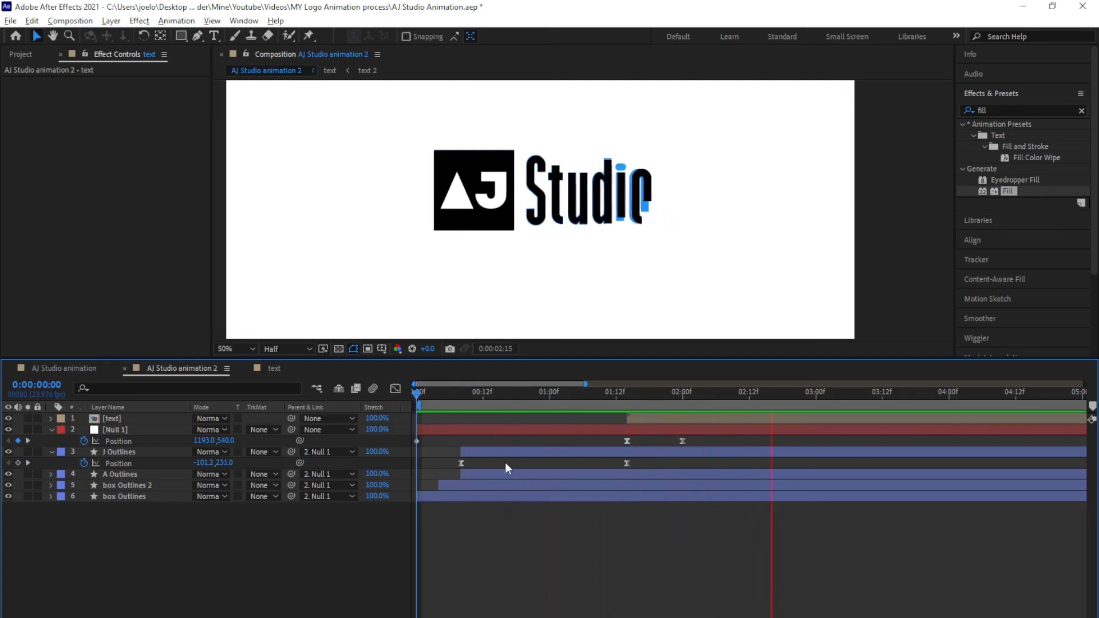
{"action": "scroll", "coordinate": [578, 230], "scroll_direction": "down", "scroll_amount": 2}
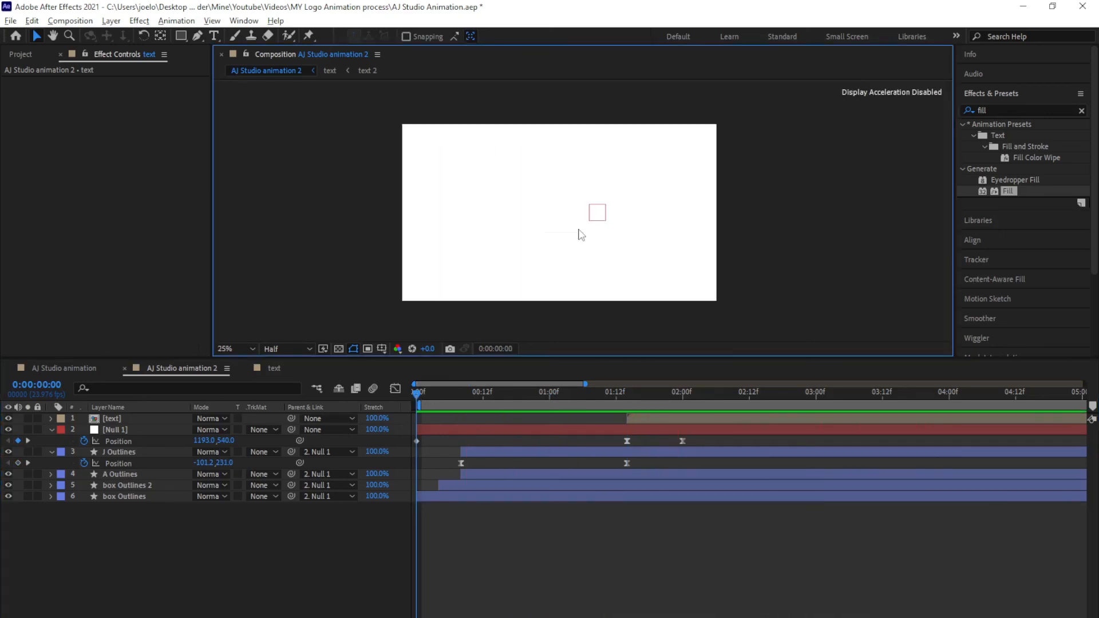